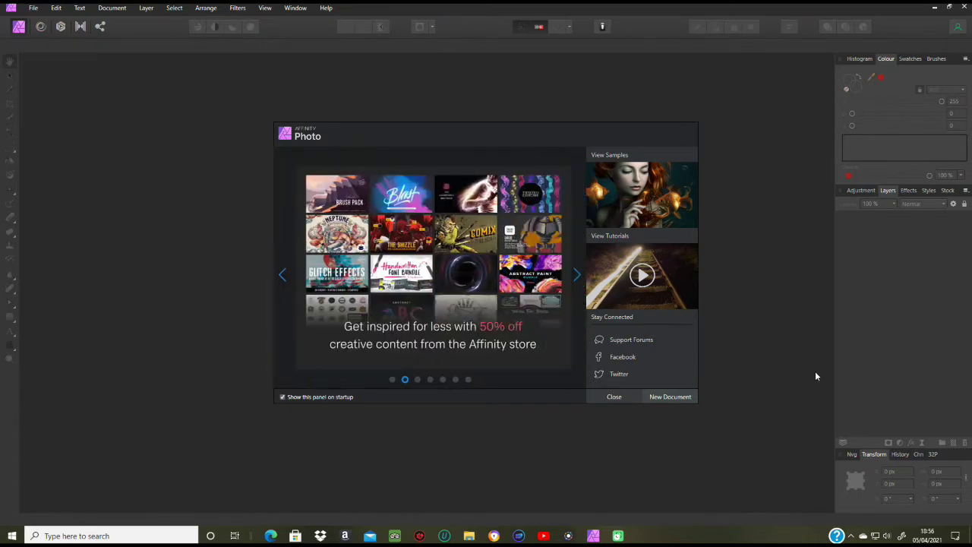
Dismiss the welcome panel and open p0310113.jpg from the Desktop.
left_click(613, 397)
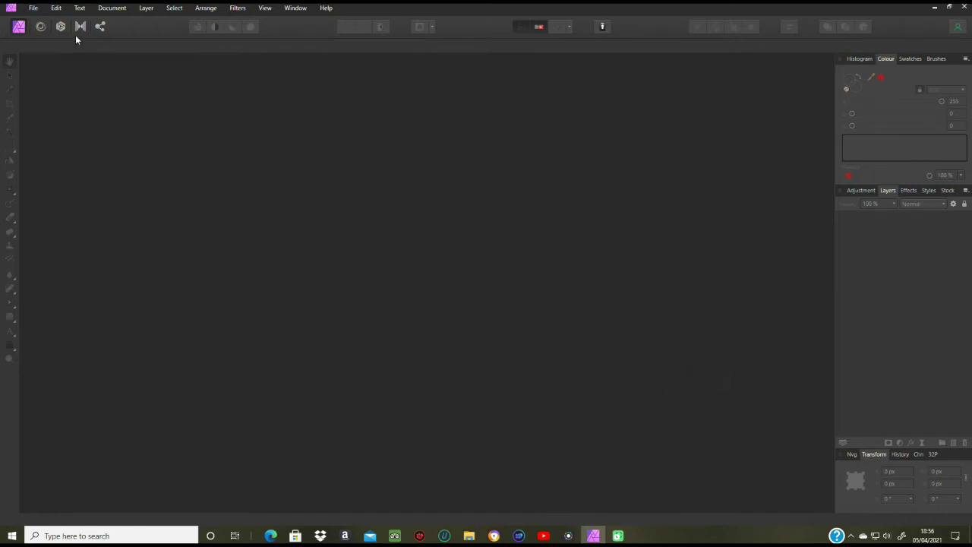
left_click(32, 10)
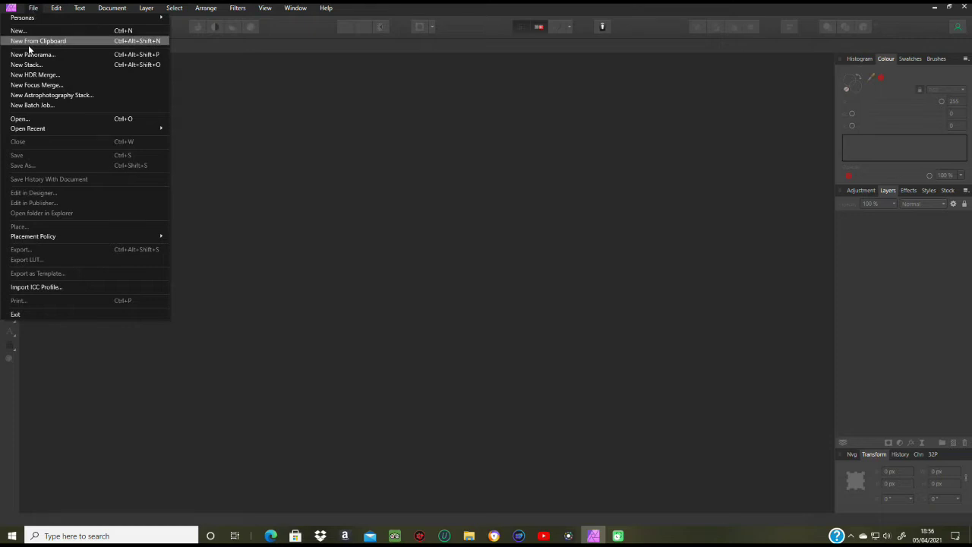
left_click(53, 116)
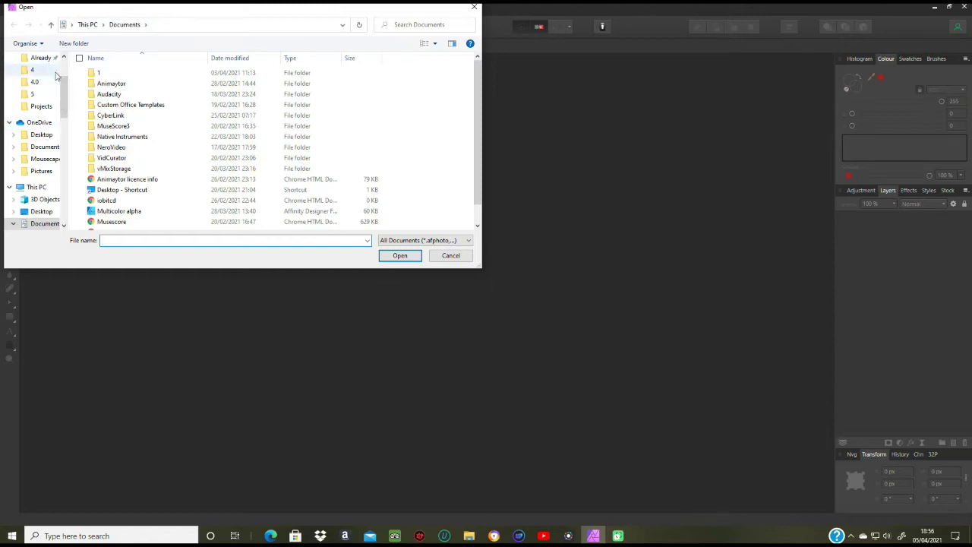
left_click_drag(66, 86, 72, 64)
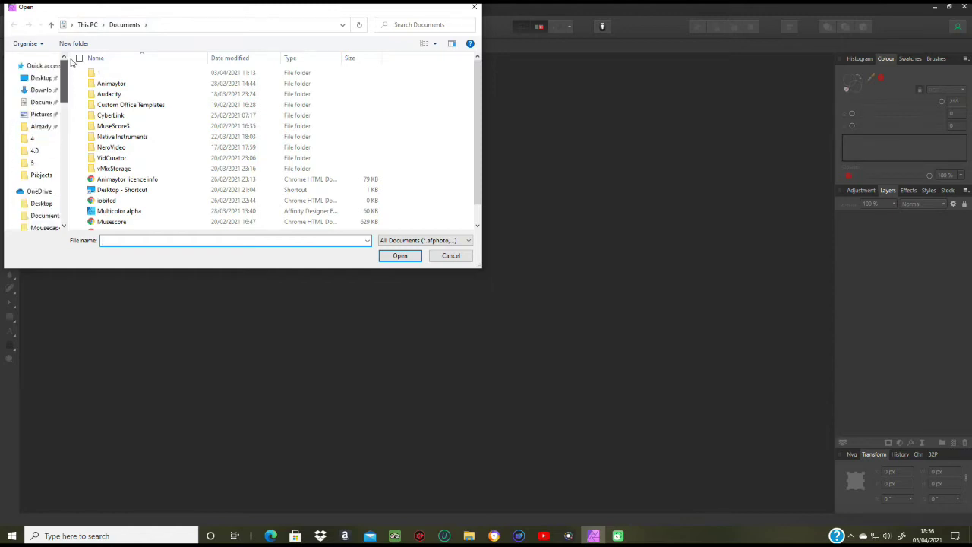
left_click(35, 77)
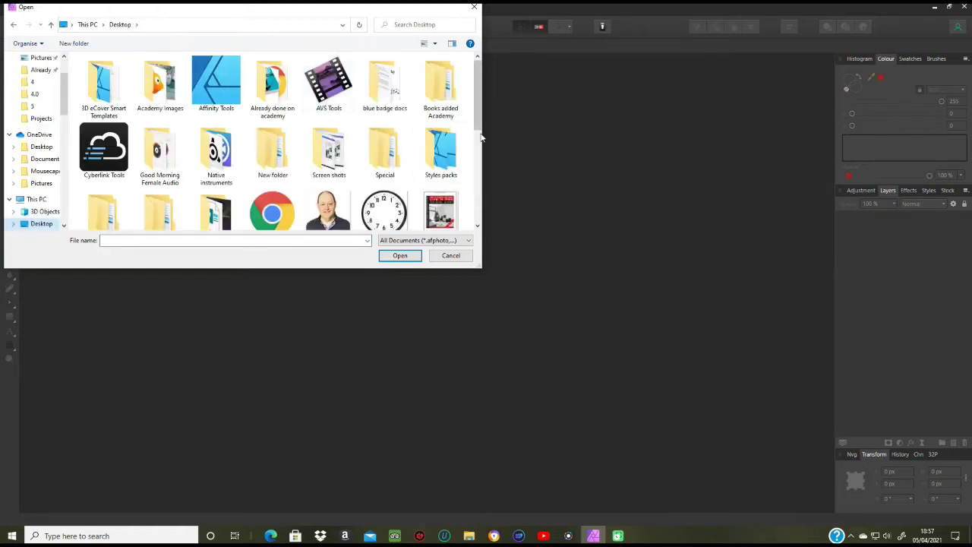
left_click_drag(480, 135, 480, 146)
scroll(340, 200, "down", 3)
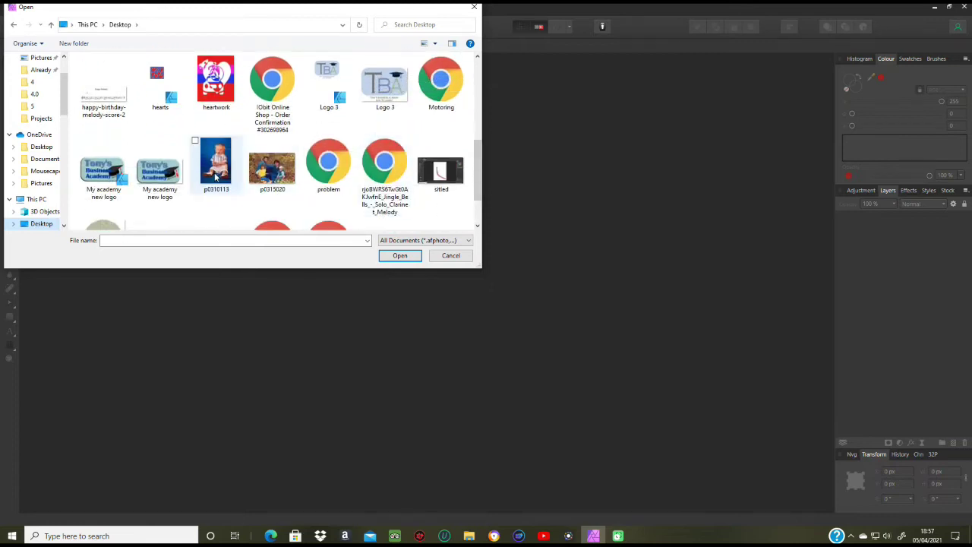
left_click(216, 177)
left_click(403, 258)
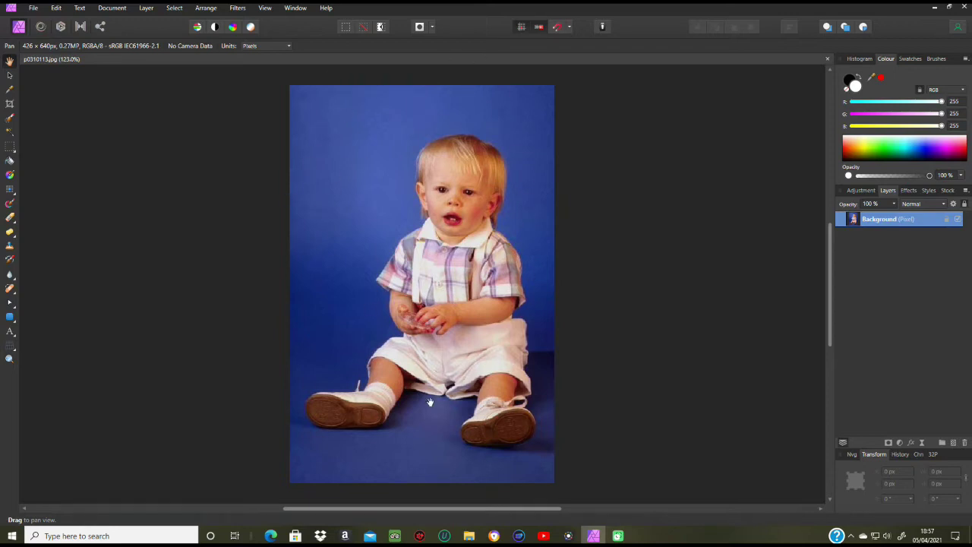
Flood-erase the blue backdrop above and below the toddler at 20% tolerance.
left_click(15, 225)
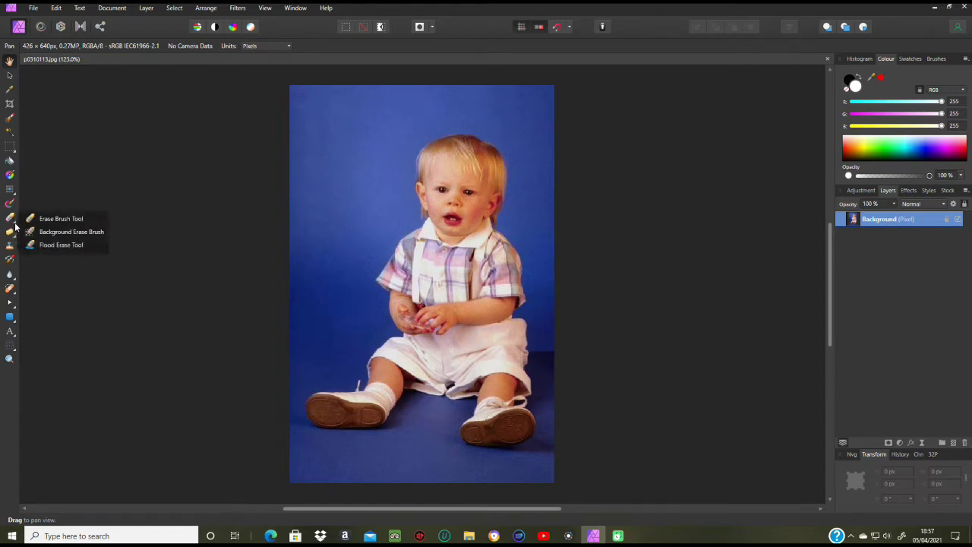
left_click(62, 245)
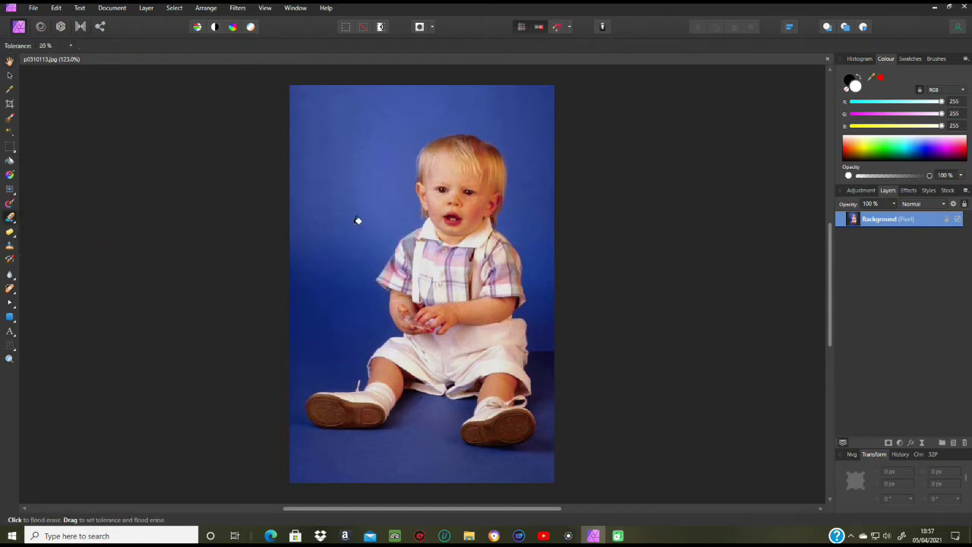
left_click(381, 118)
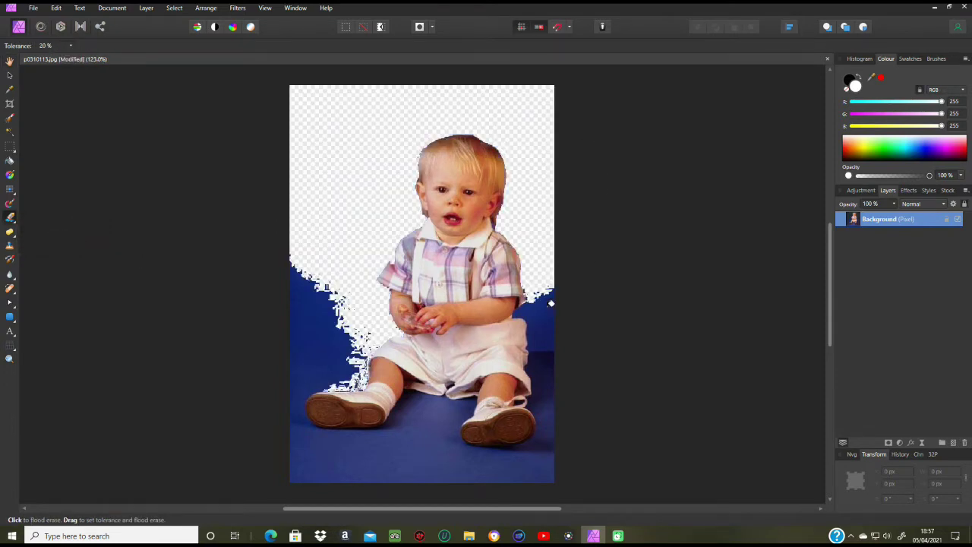
left_click(551, 304)
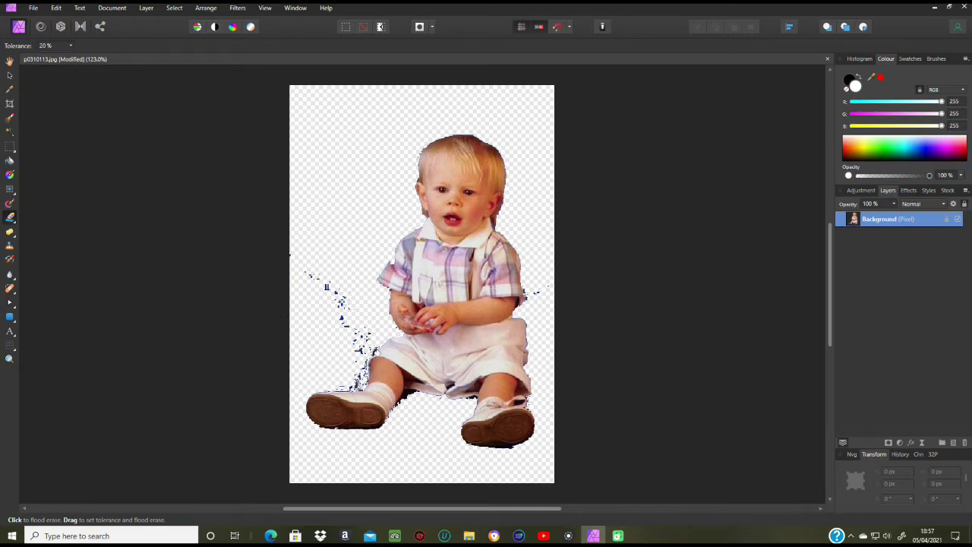
left_click(15, 223)
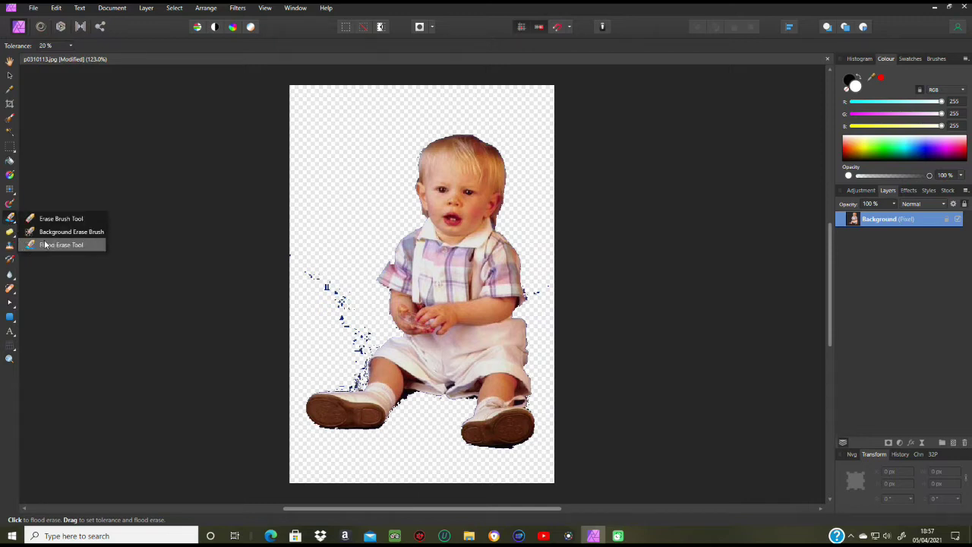
Switch to the Erase Brush at 22 px width and wipe the blue specks left of the child.
left_click(61, 220)
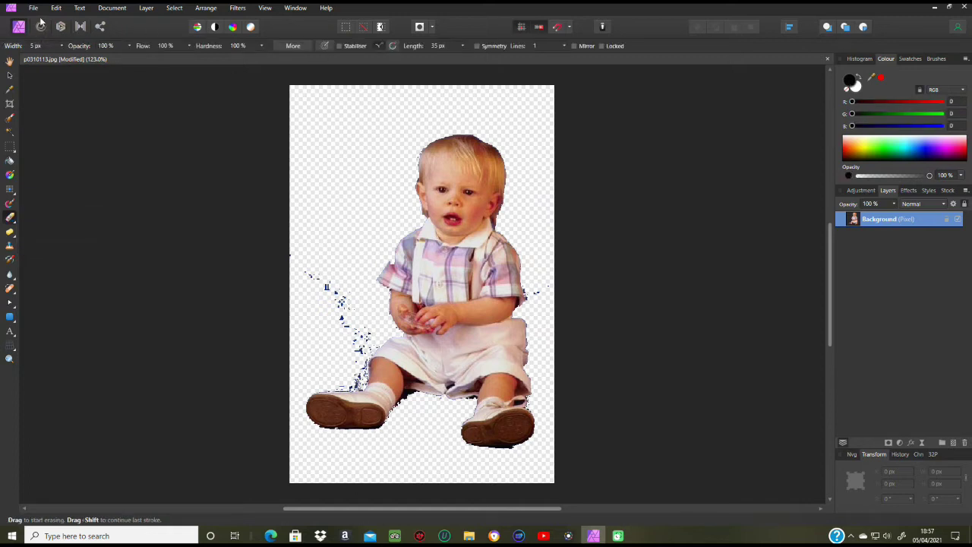
left_click(62, 46)
left_click_drag(63, 59, 73, 63)
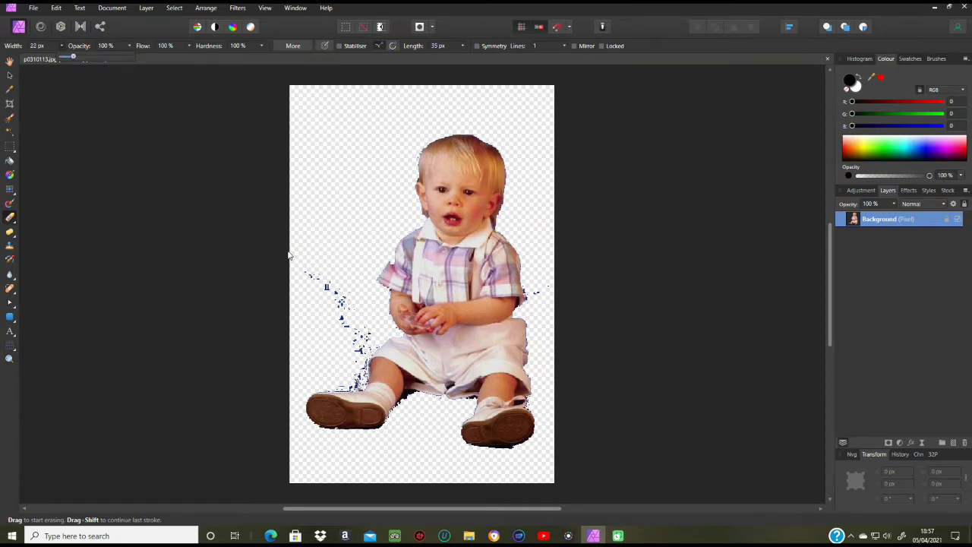
mouse_move(307, 278)
left_mouse_down()
mouse_move(348, 301)
mouse_move(341, 320)
mouse_move(352, 325)
mouse_move(341, 333)
mouse_move(369, 330)
mouse_move(362, 355)
mouse_move(374, 343)
mouse_move(352, 384)
mouse_move(342, 381)
mouse_move(354, 349)
mouse_move(360, 372)
left_mouse_up()
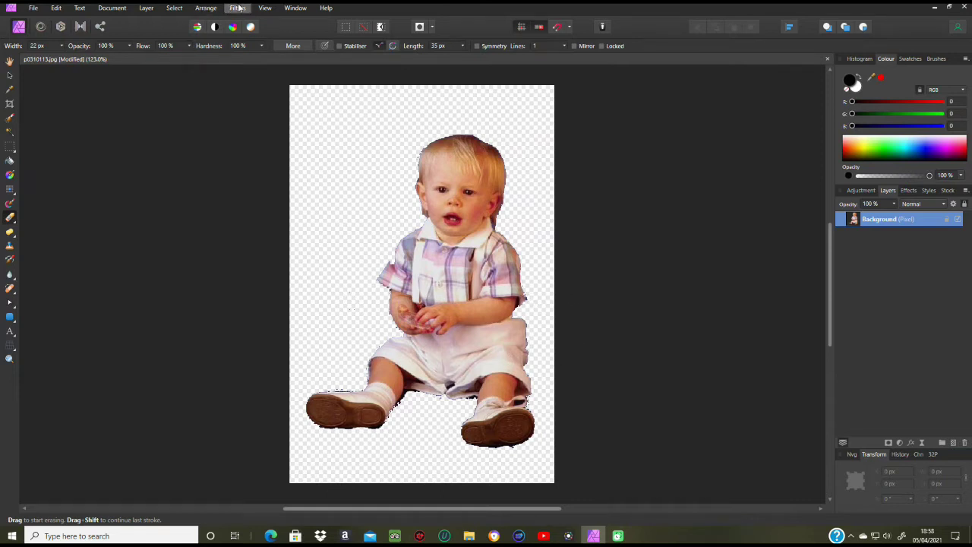
Zoom the canvas to 800% on the child's shirt and arm.
left_click(265, 9)
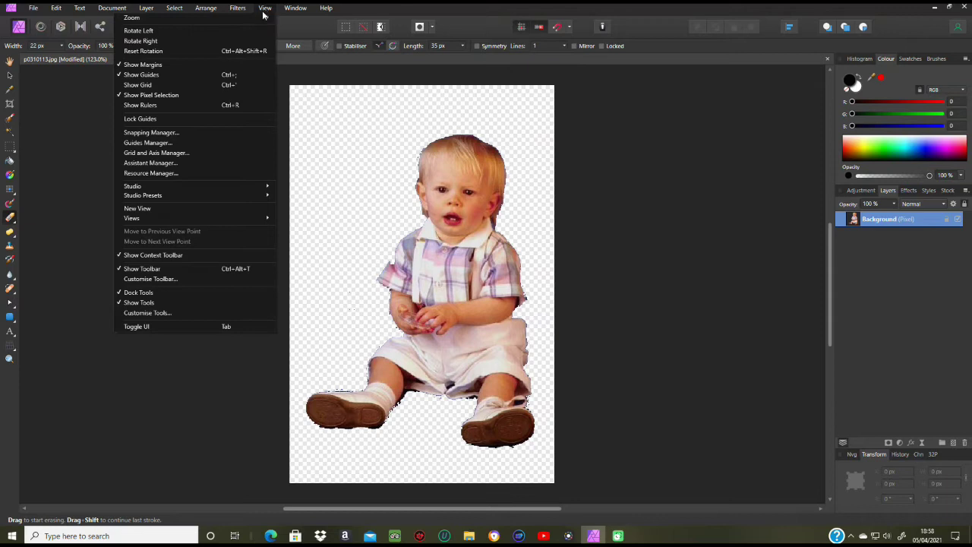
key("Escape")
left_click(213, 12)
mouse_move(267, 19)
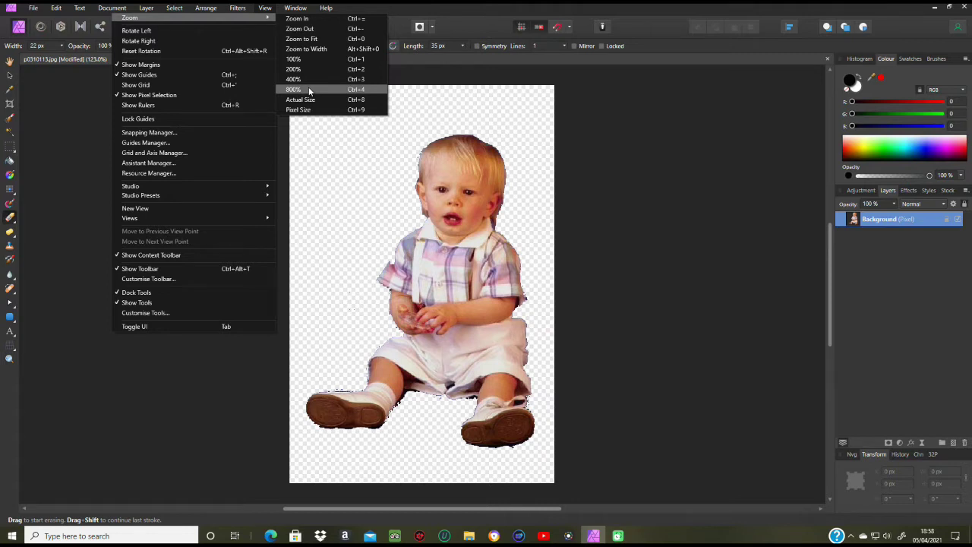
left_click(309, 91)
scroll(278, 293, "down", 2)
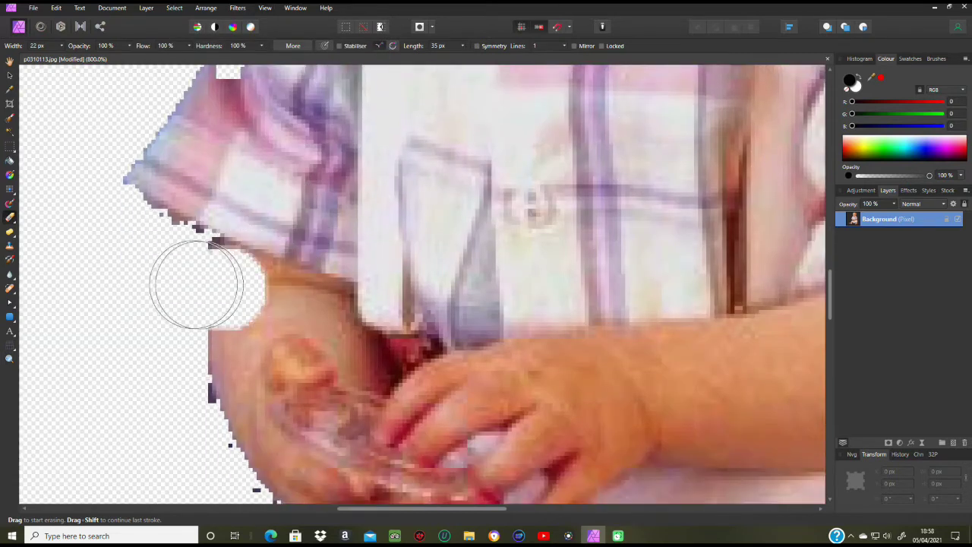
scroll(196, 285, "down", 2)
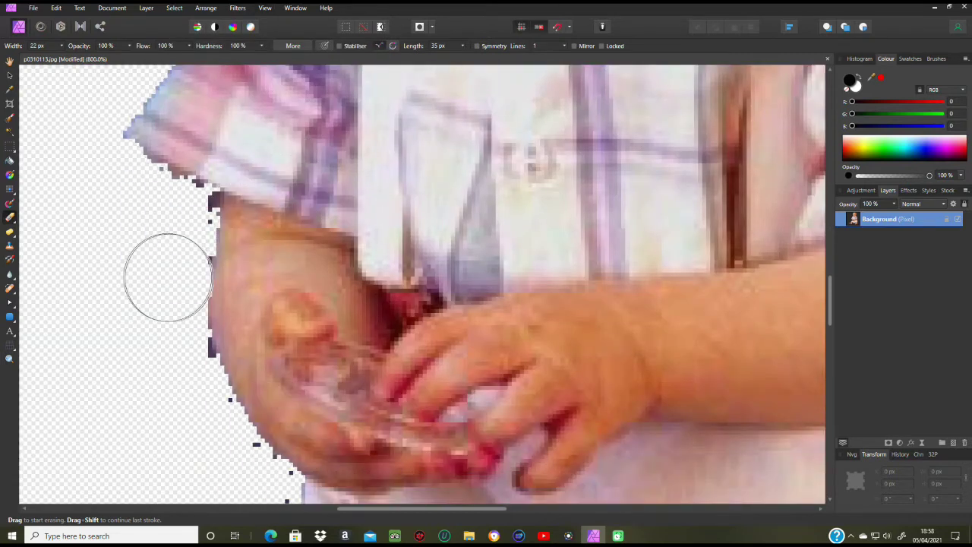
Shrink the eraser to about 4 px and erase the dark fringe along the shirt and arm edges.
left_click(61, 46)
left_click_drag(63, 59, 54, 59)
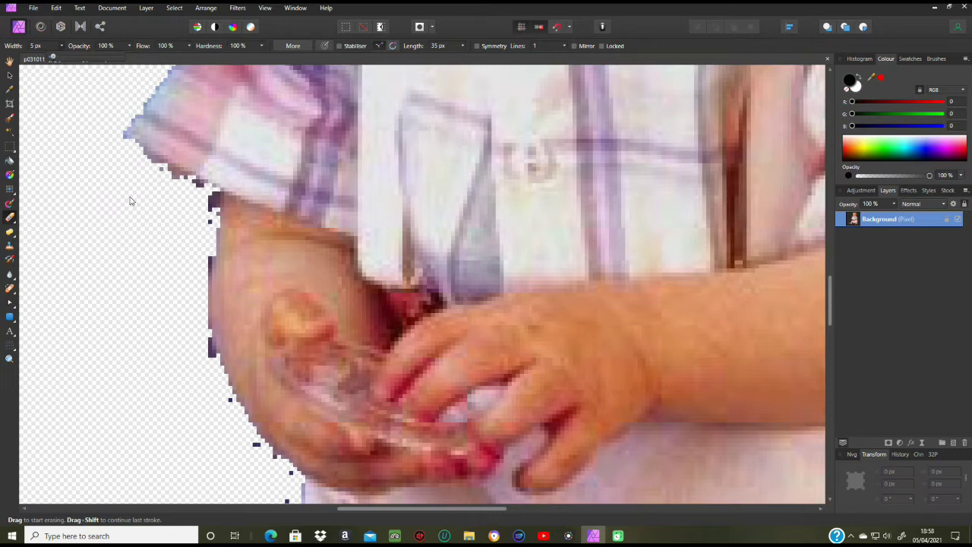
mouse_move(157, 174)
left_mouse_down()
mouse_move(210, 200)
mouse_move(199, 272)
left_mouse_up()
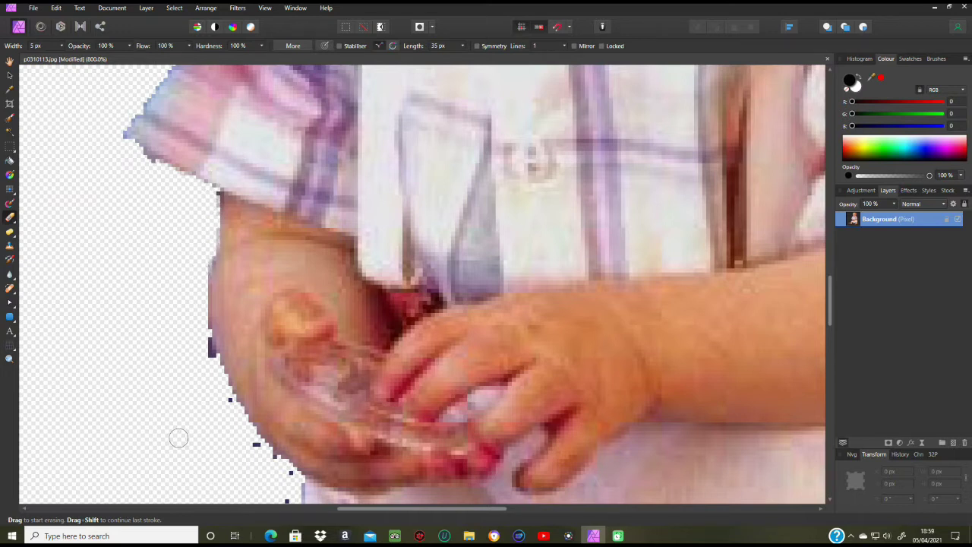
mouse_move(201, 354)
left_mouse_down()
mouse_move(202, 394)
mouse_move(217, 409)
mouse_move(225, 402)
mouse_move(237, 446)
mouse_move(275, 469)
left_mouse_up()
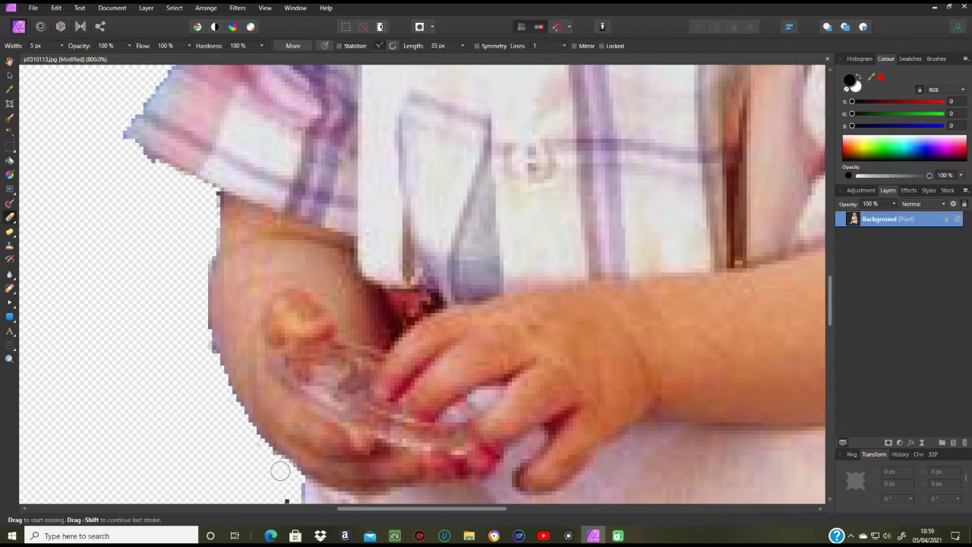
scroll(279, 471, "down", 3)
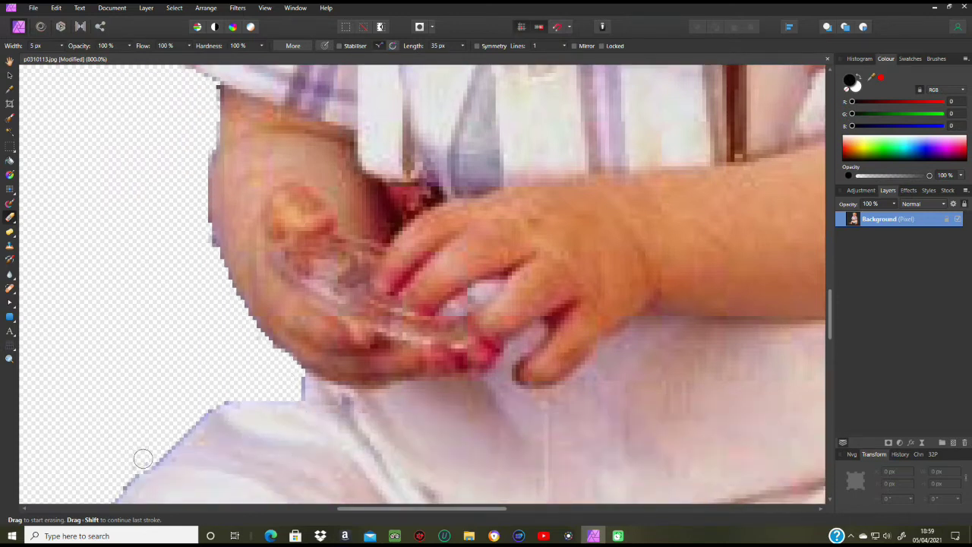
scroll(99, 315, "up", 10)
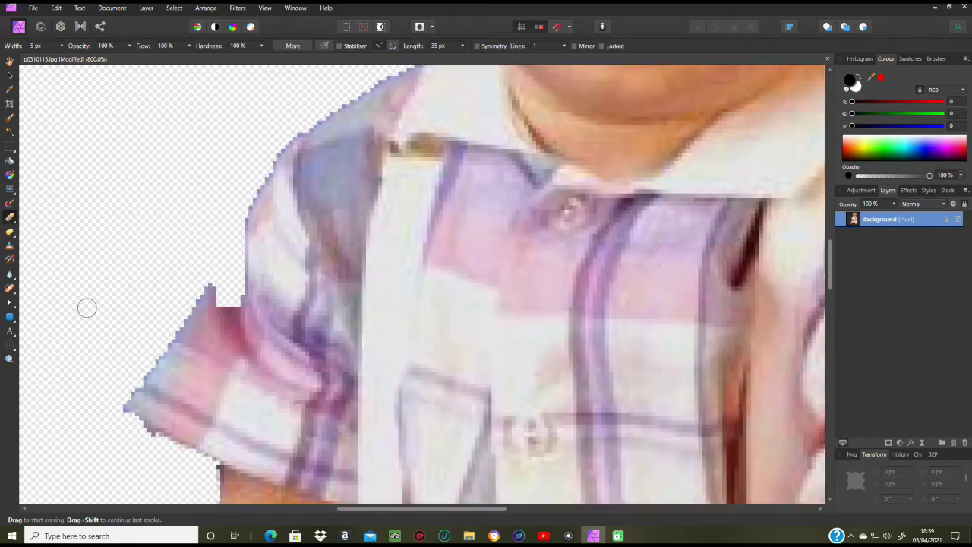
scroll(155, 287, "up", 10)
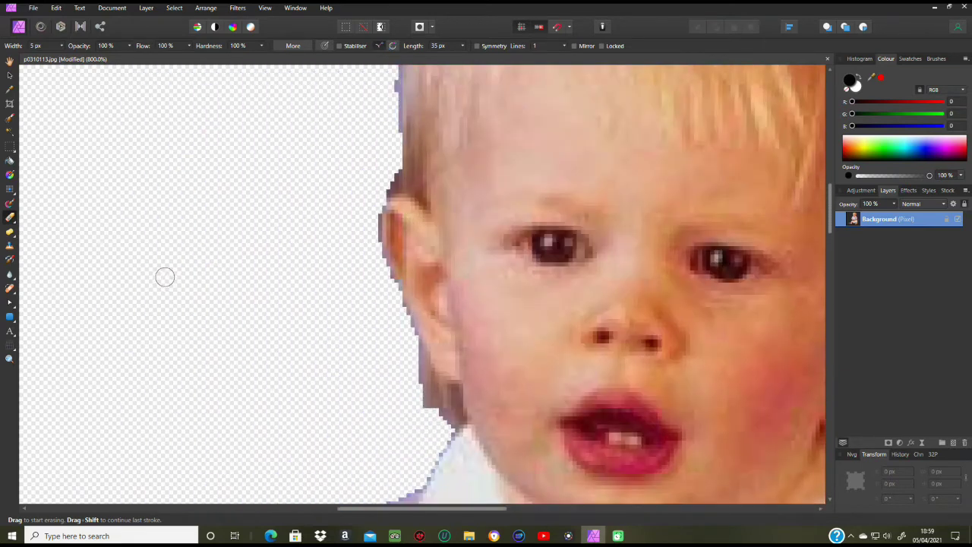
scroll(164, 277, "down", 10)
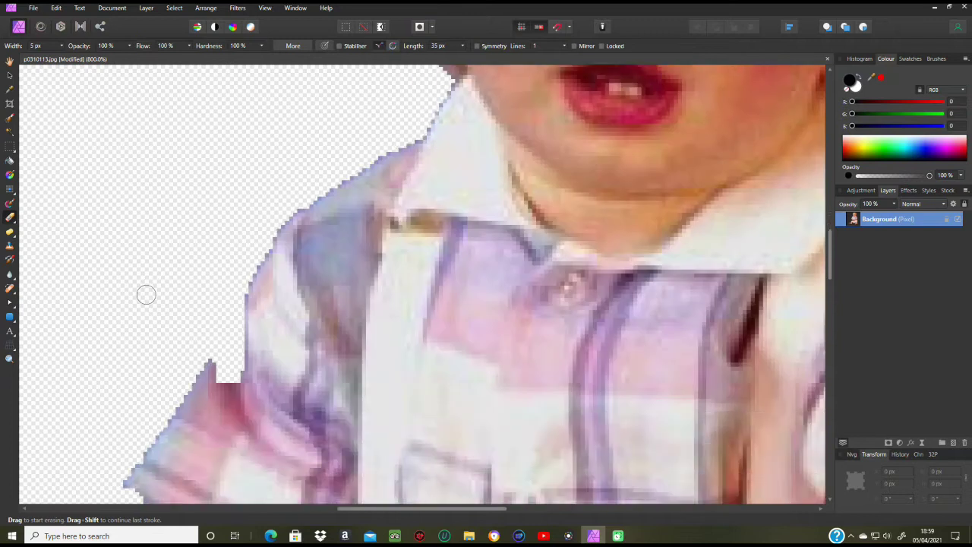
scroll(139, 291, "down", 10)
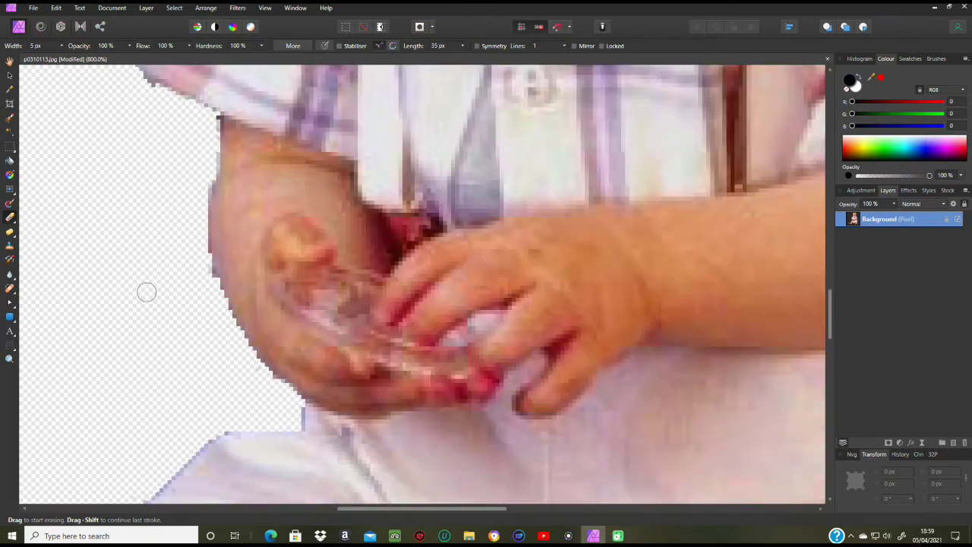
scroll(148, 291, "down", 10)
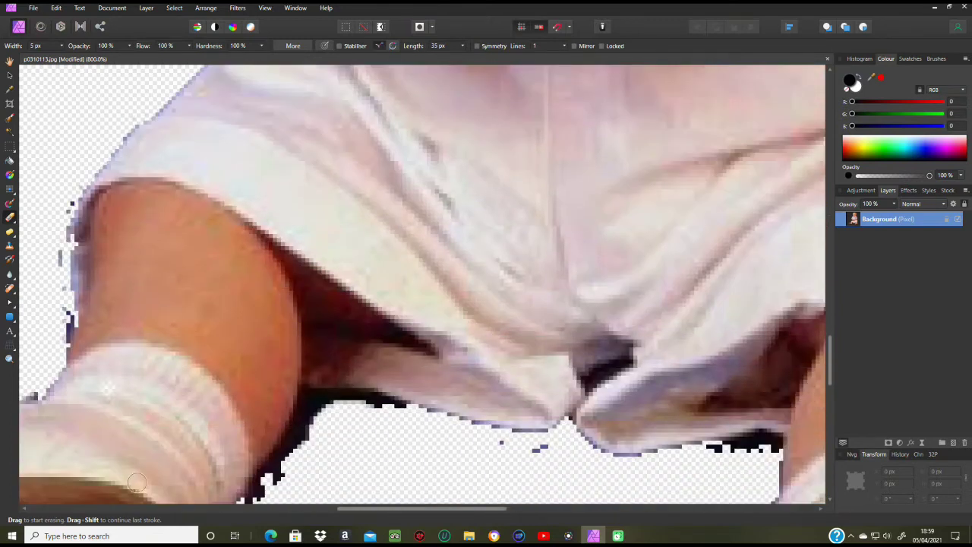
Erase the bluish fringe along the leg's left edge and the dark strip below it.
left_click_drag(380, 509, 299, 497)
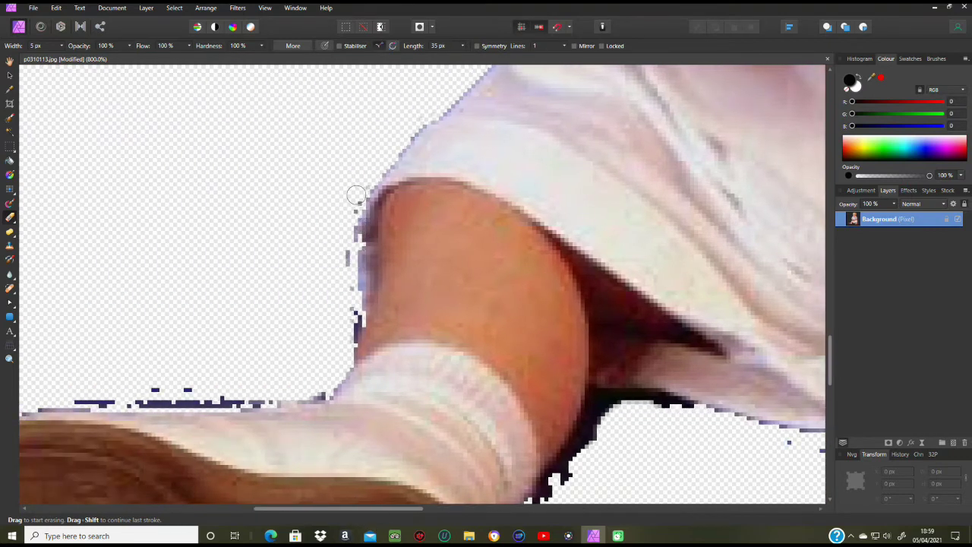
mouse_move(352, 200)
left_mouse_down()
mouse_move(345, 327)
mouse_move(352, 281)
mouse_move(352, 321)
mouse_move(351, 311)
left_mouse_up()
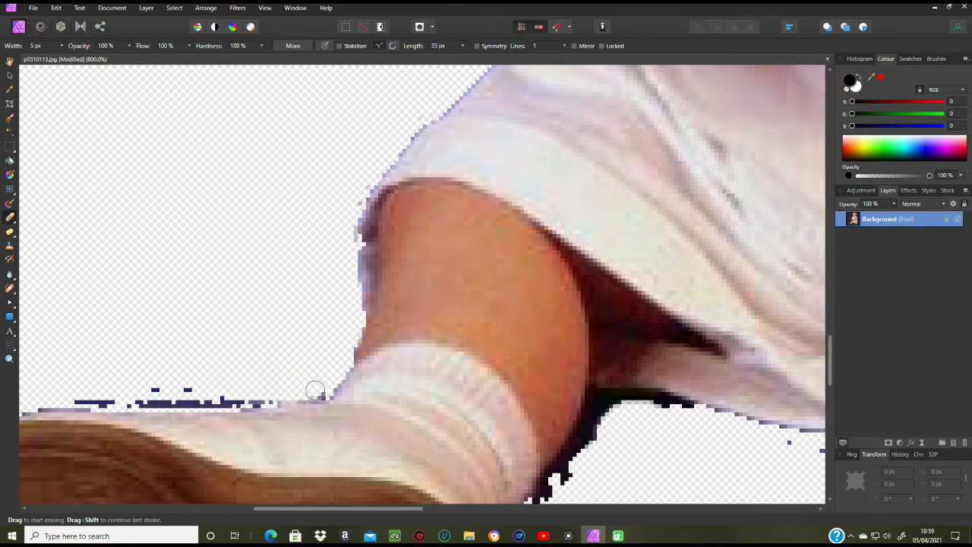
mouse_move(266, 393)
left_mouse_down()
mouse_move(81, 398)
mouse_move(209, 405)
mouse_move(325, 388)
left_mouse_up()
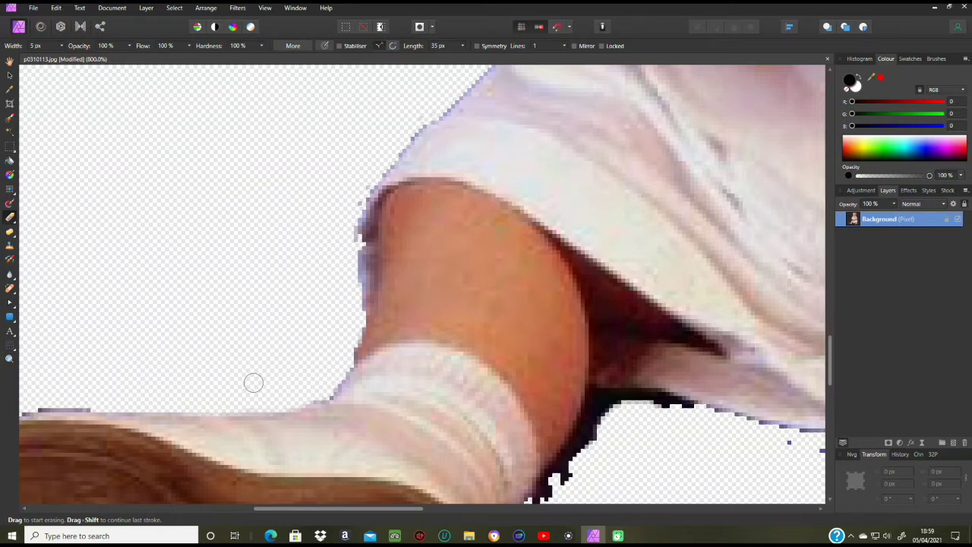
Clear the dark fringe along the shoe sole's lower-left and bottom edges.
scroll(266, 395, "down", 5)
left_click_drag(362, 514, 260, 515)
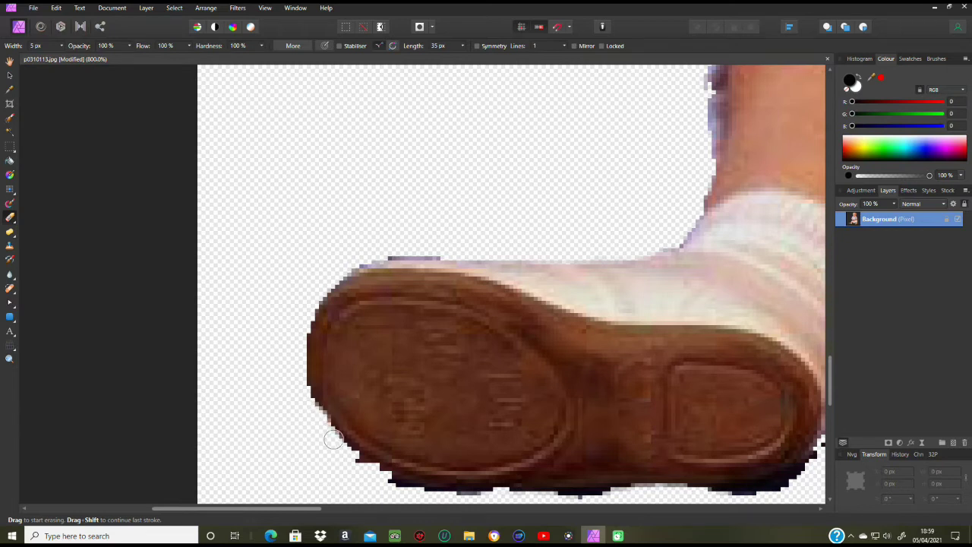
mouse_move(342, 448)
left_mouse_down()
mouse_move(412, 491)
mouse_move(640, 496)
left_mouse_up()
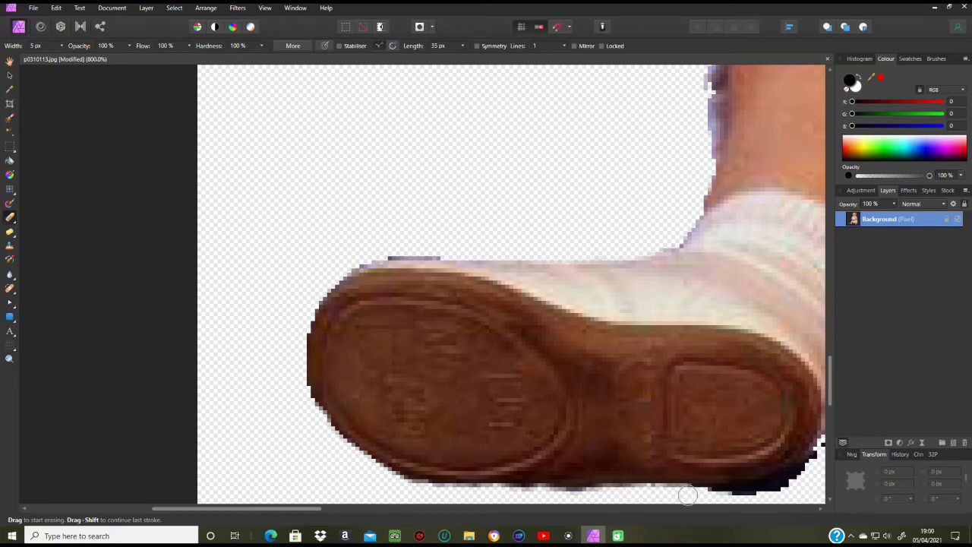
mouse_move(690, 493)
left_mouse_down()
mouse_move(748, 498)
mouse_move(813, 466)
left_mouse_up()
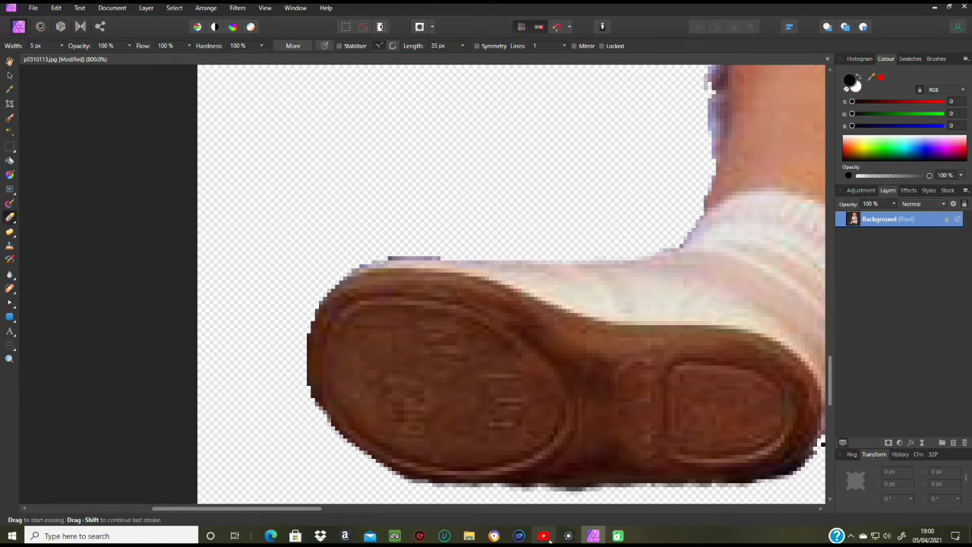
Erase the dark fringe and stray pixels along the leg's lower edge.
left_click_drag(299, 507, 363, 507)
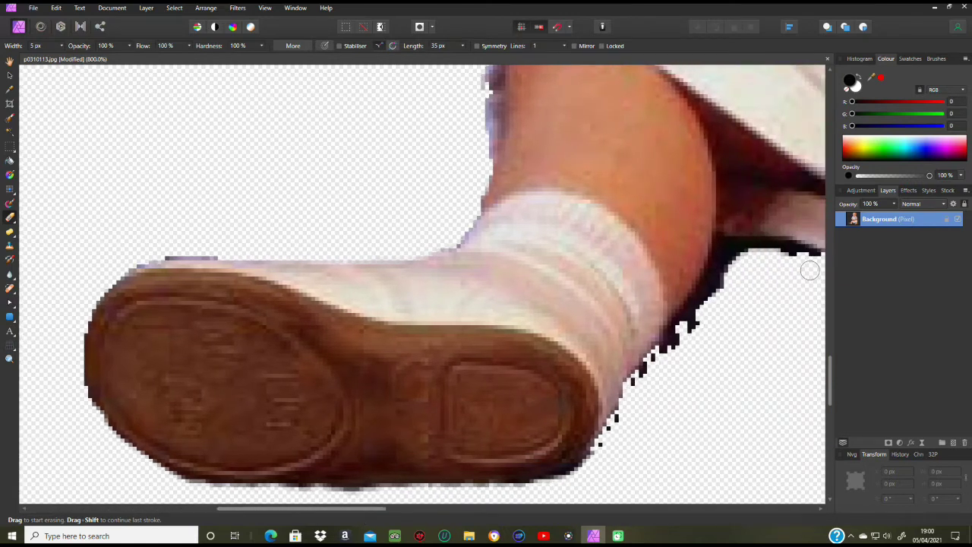
mouse_move(811, 262)
left_mouse_down()
mouse_move(724, 248)
mouse_move(673, 345)
mouse_move(617, 417)
left_mouse_up()
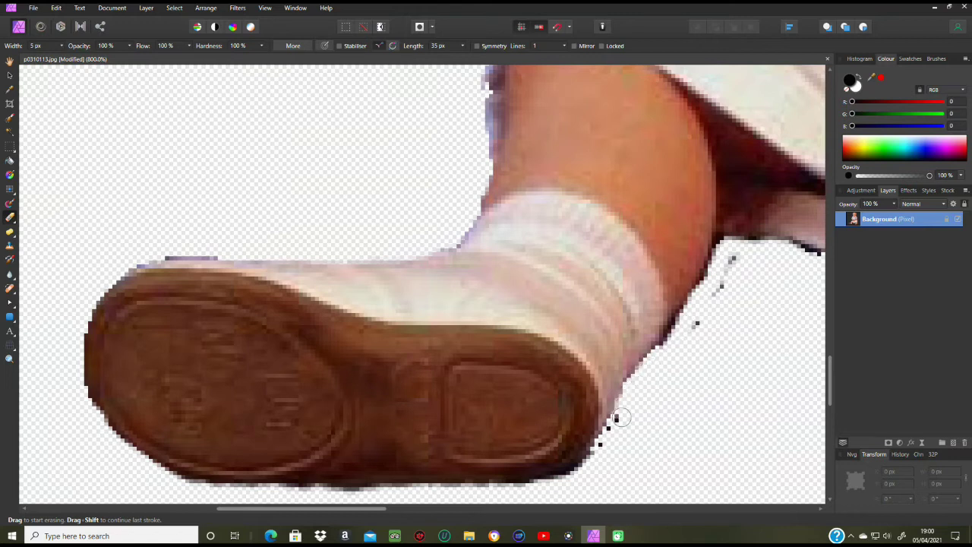
mouse_move(662, 358)
left_mouse_down()
mouse_move(739, 243)
mouse_move(713, 325)
mouse_move(700, 327)
mouse_move(721, 245)
mouse_move(811, 257)
left_mouse_up()
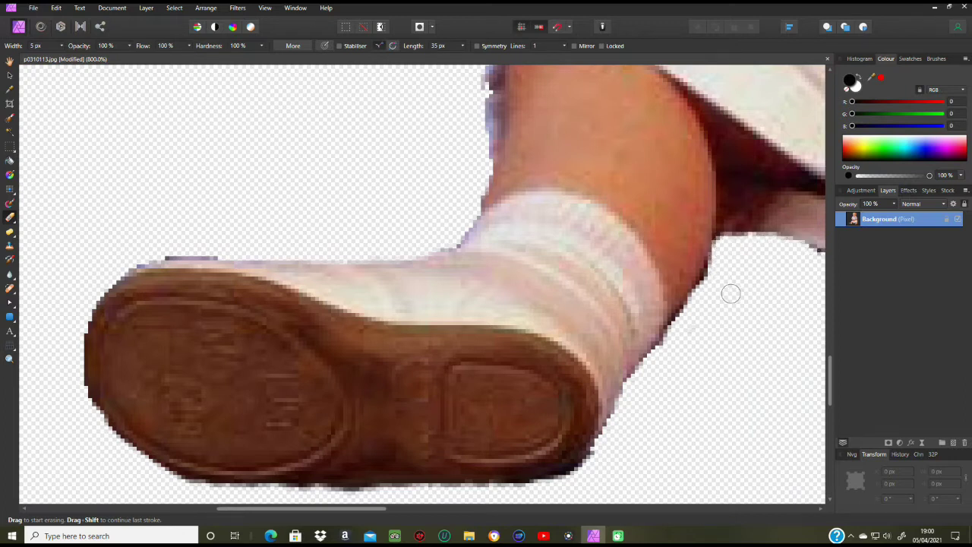
left_click_drag(702, 302, 668, 365)
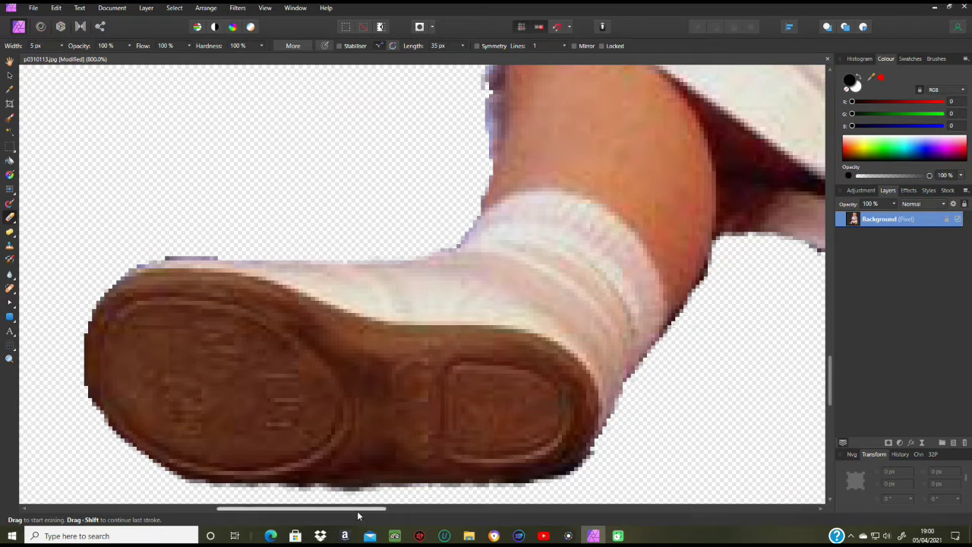
Erase the purple and black stray pixels along the shorts' lower edge, thigh and sock.
left_click_drag(360, 509, 504, 514)
left_click_drag(413, 290, 461, 293)
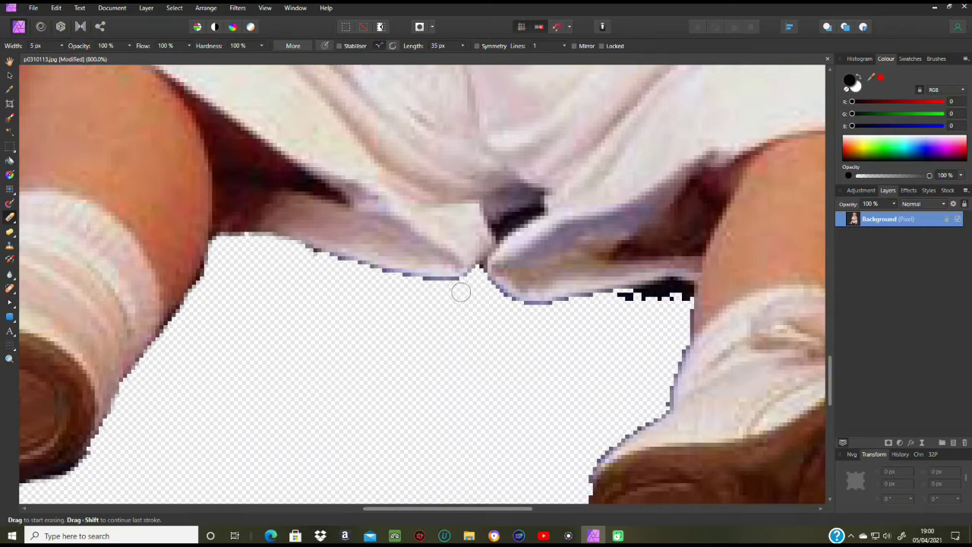
mouse_move(621, 298)
left_mouse_down()
mouse_move(680, 292)
mouse_move(669, 284)
mouse_move(616, 303)
mouse_move(600, 300)
mouse_move(627, 295)
mouse_move(531, 311)
left_mouse_up()
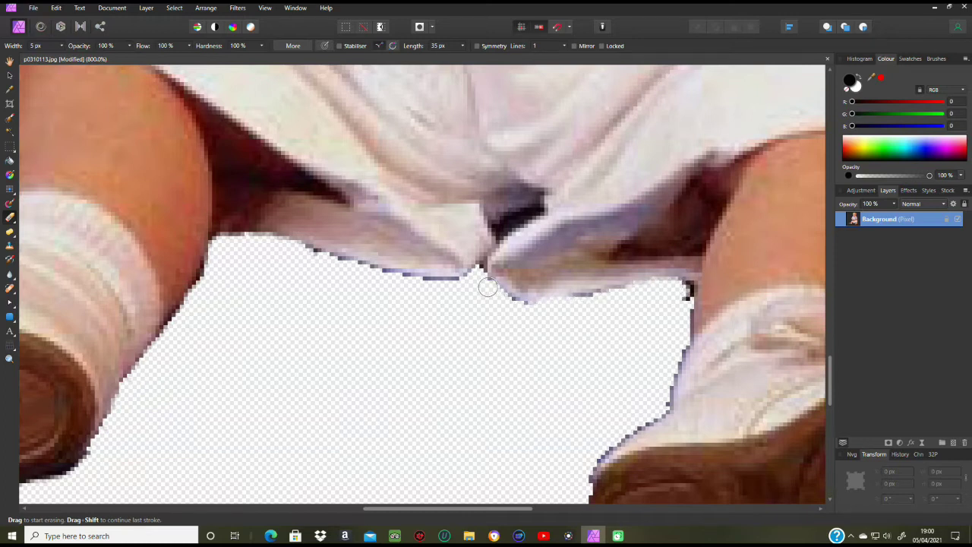
mouse_move(406, 276)
left_mouse_down()
mouse_move(356, 269)
mouse_move(296, 240)
left_mouse_up()
mouse_move(365, 271)
left_mouse_down()
mouse_move(467, 280)
mouse_move(488, 269)
mouse_move(504, 308)
mouse_move(542, 314)
mouse_move(601, 304)
left_mouse_up()
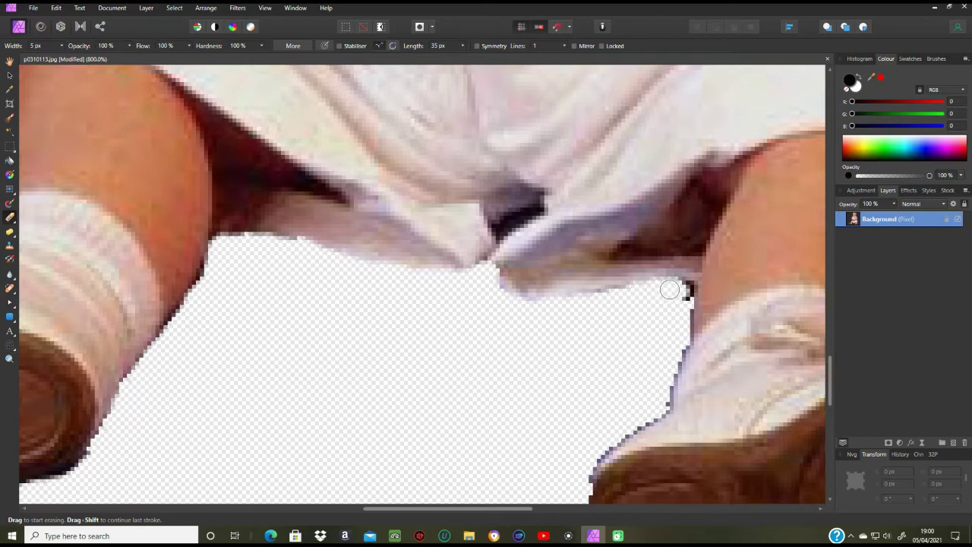
mouse_move(676, 287)
left_mouse_down()
mouse_move(690, 328)
mouse_move(663, 408)
mouse_move(575, 478)
left_mouse_up()
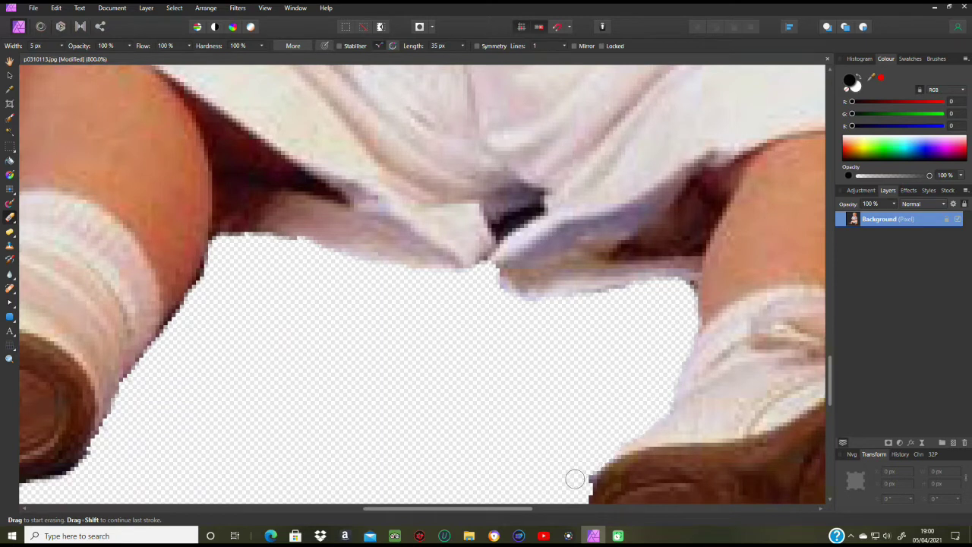
Undo two bad strokes on the other shoe, then re-erase the dark pixels along its lower edge.
scroll(511, 432, "down", 4)
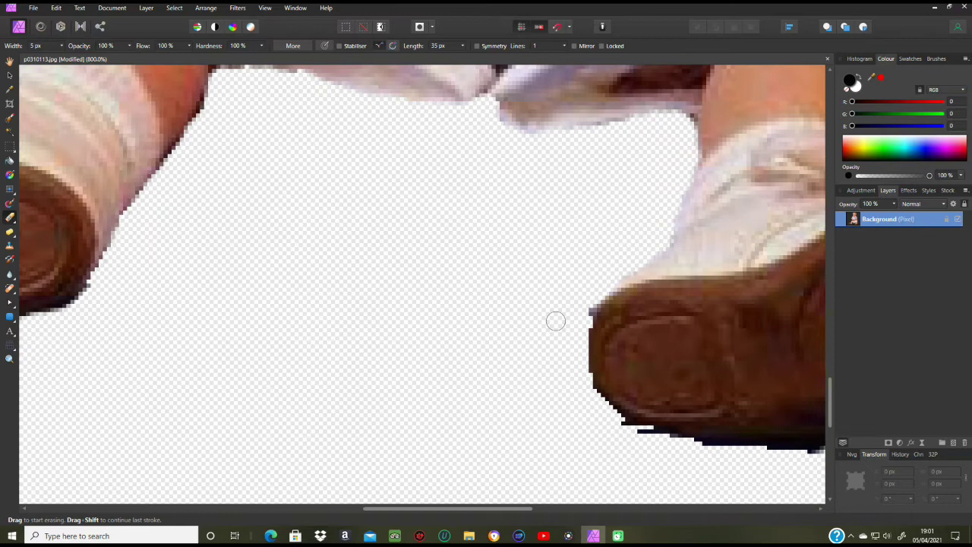
left_click_drag(582, 311, 590, 369)
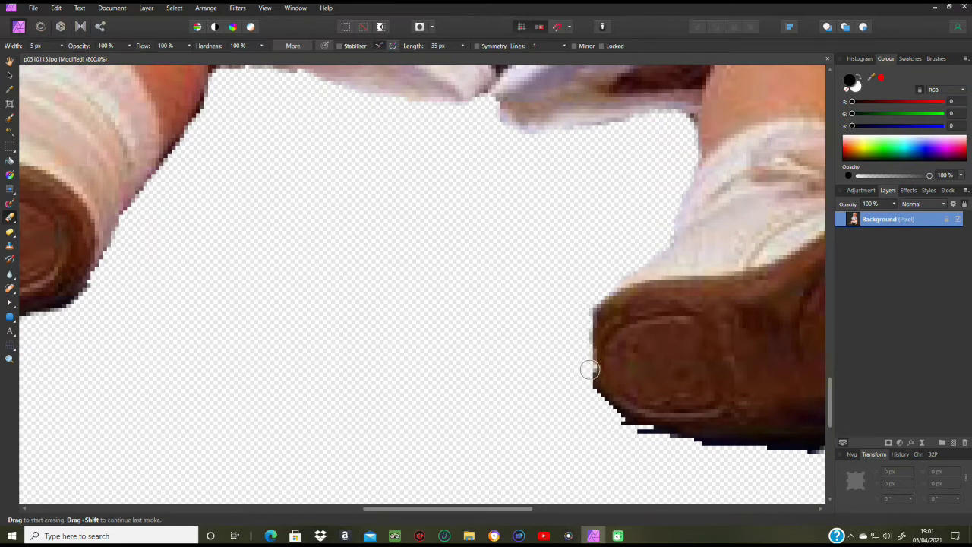
scroll(557, 385, "down", 2)
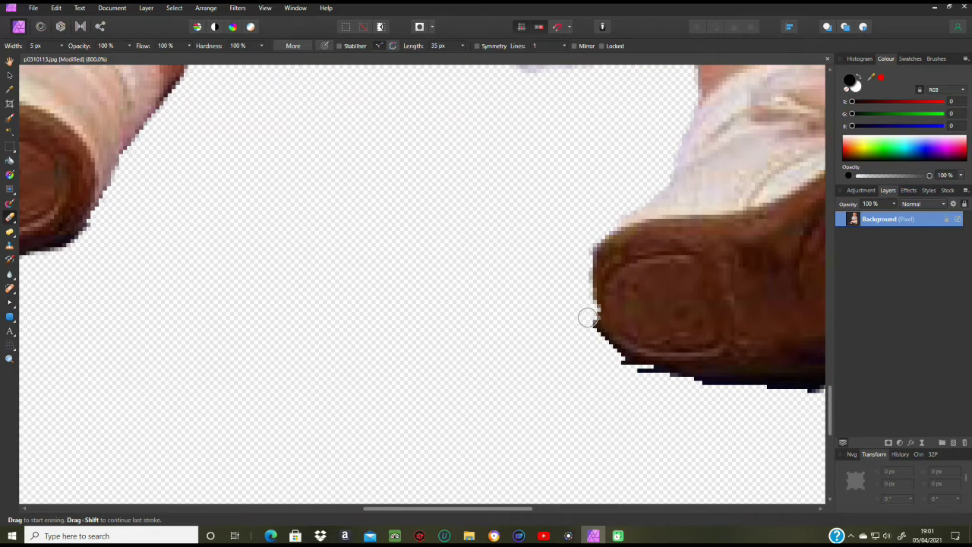
left_click(57, 10)
left_click(57, 18)
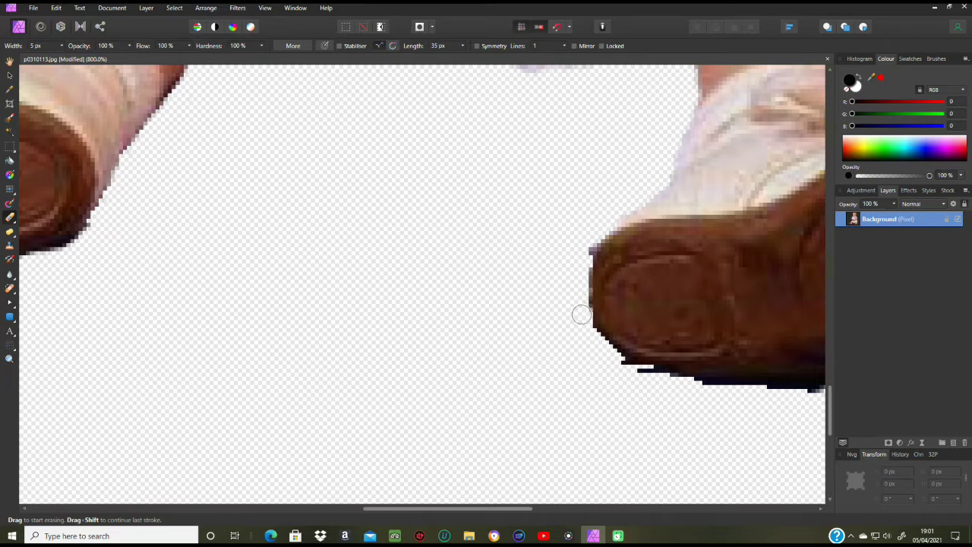
mouse_move(592, 337)
left_mouse_down()
mouse_move(693, 390)
mouse_move(682, 383)
mouse_move(738, 381)
mouse_move(667, 377)
left_mouse_up()
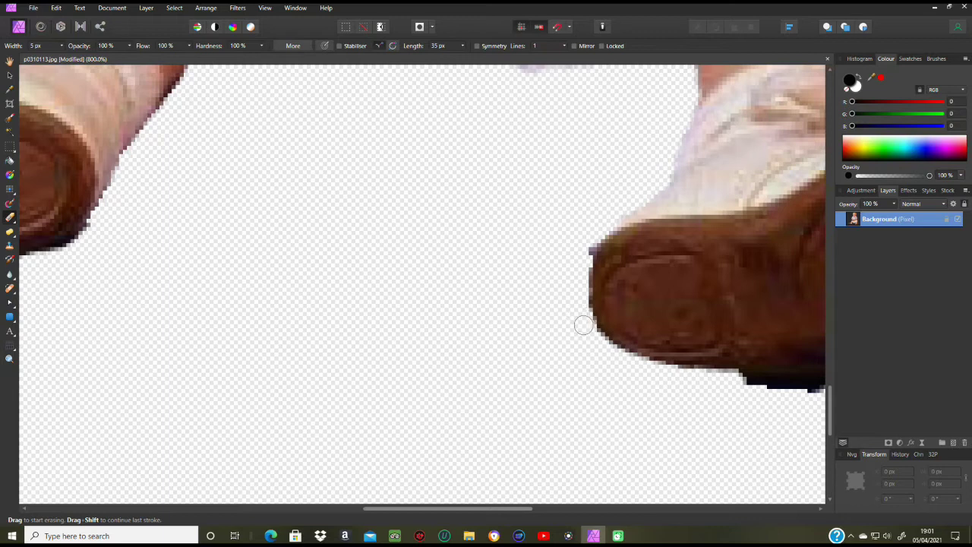
scroll(616, 357, "down", 2)
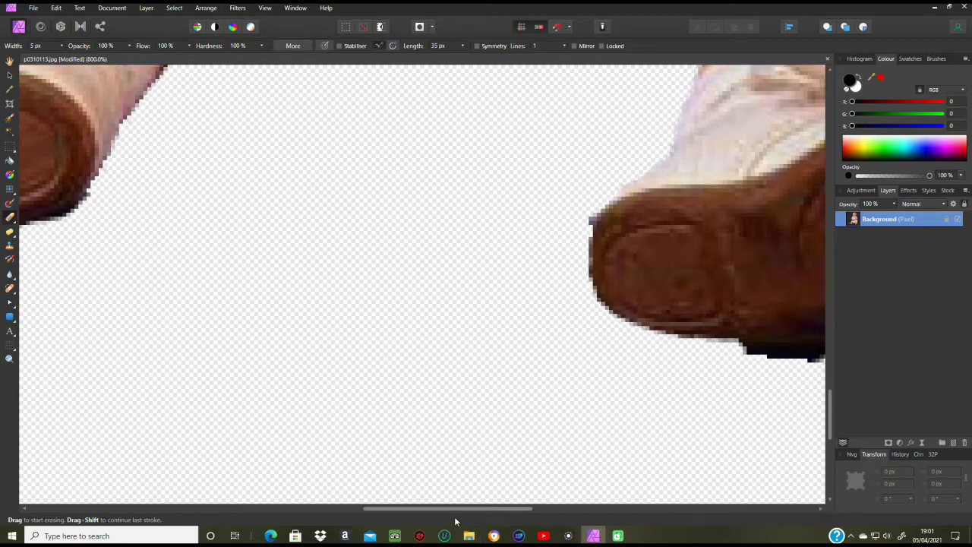
Erase the dark and grey fringe along the shoe's bottom and right edges and the sock's right edge.
left_click_drag(458, 506, 561, 524)
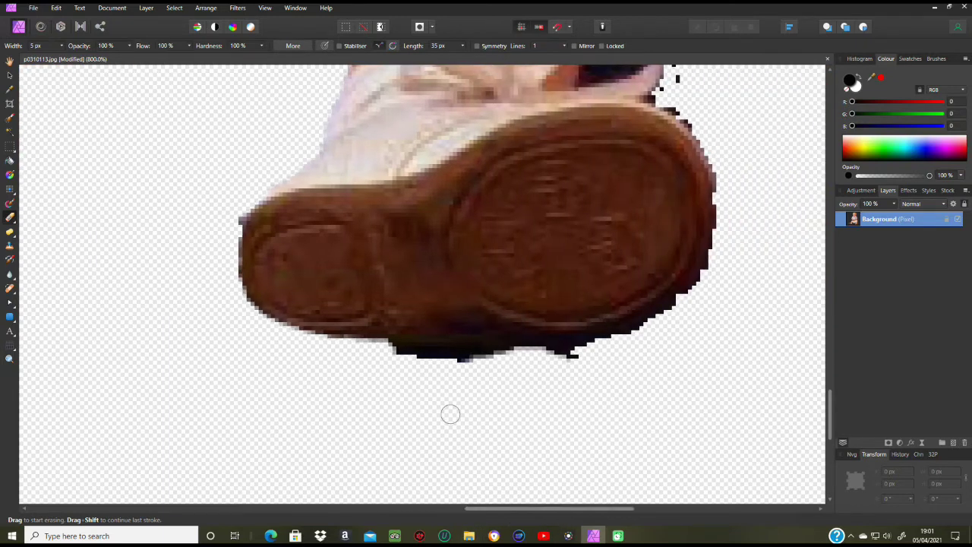
mouse_move(395, 362)
left_mouse_down()
mouse_move(422, 363)
mouse_move(464, 353)
mouse_move(595, 352)
mouse_move(518, 336)
mouse_move(339, 347)
left_mouse_up()
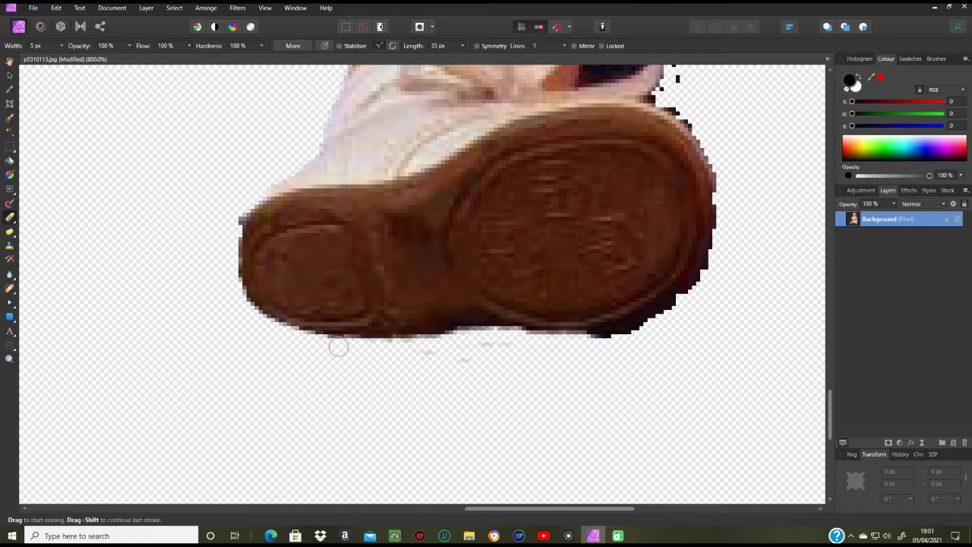
mouse_move(420, 357)
left_mouse_down()
mouse_move(616, 333)
mouse_move(669, 308)
mouse_move(658, 316)
left_mouse_up()
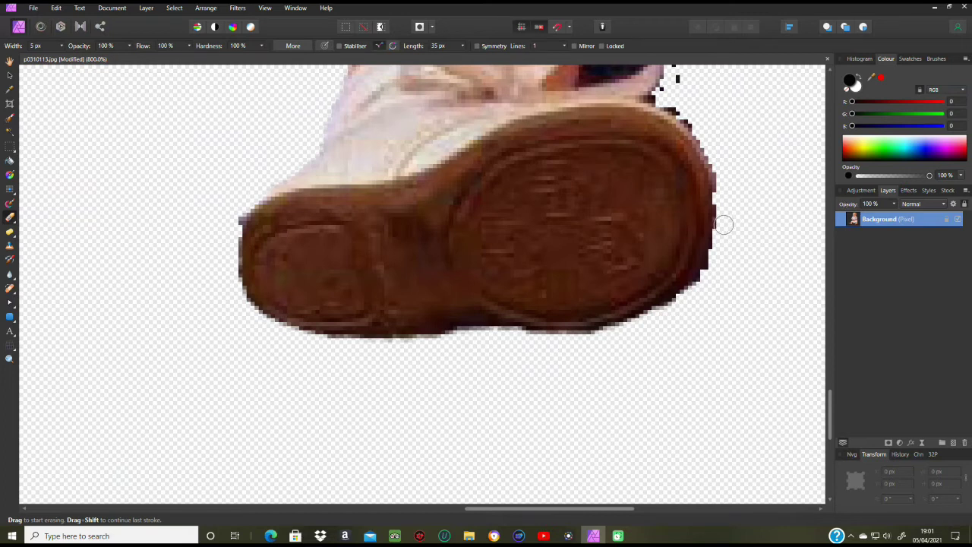
mouse_move(719, 249)
left_mouse_down()
mouse_move(682, 303)
mouse_move(582, 339)
mouse_move(615, 334)
mouse_move(704, 284)
mouse_move(724, 189)
left_mouse_up()
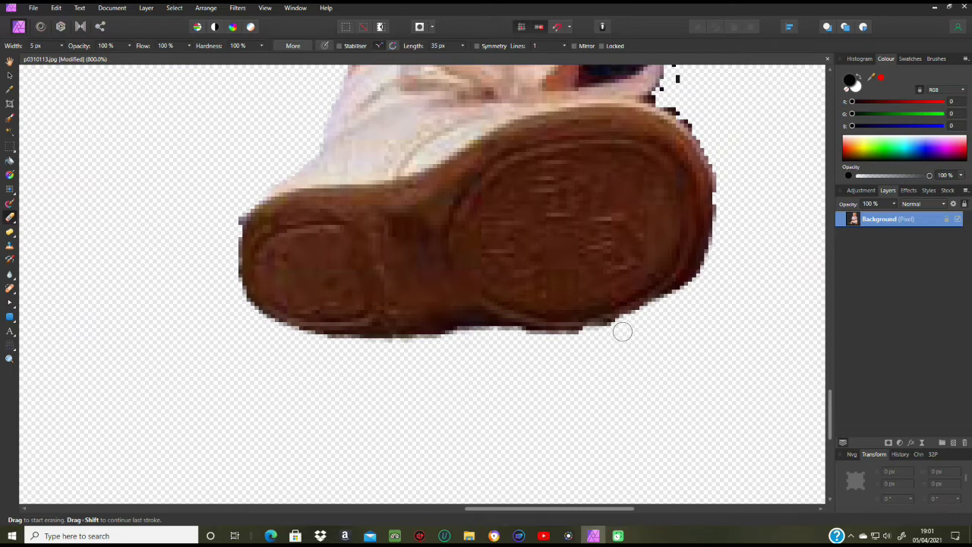
mouse_move(614, 326)
left_mouse_down()
mouse_move(584, 339)
mouse_move(475, 323)
mouse_move(440, 361)
left_mouse_up()
scroll(668, 372, "up", 6)
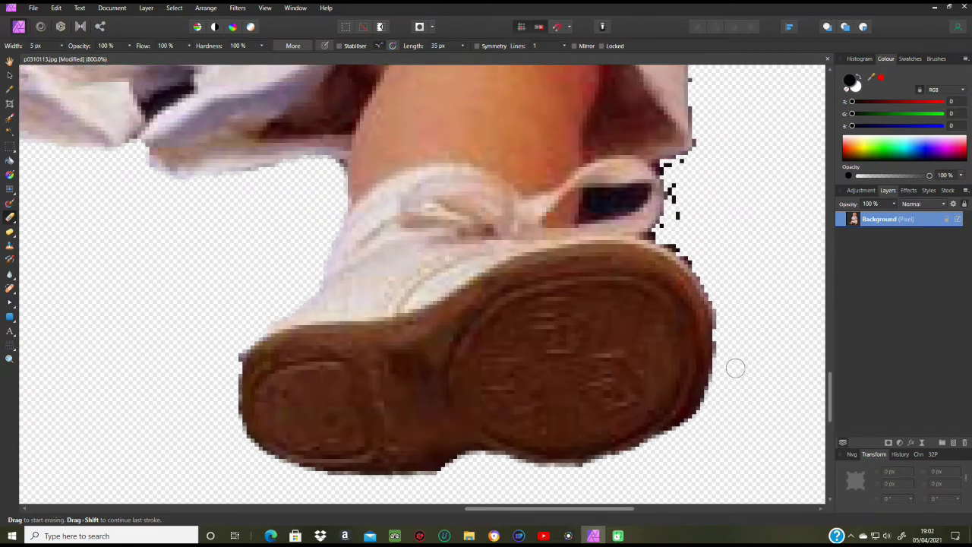
mouse_move(687, 242)
left_mouse_down()
mouse_move(666, 311)
mouse_move(763, 394)
mouse_move(758, 340)
mouse_move(687, 310)
mouse_move(647, 305)
mouse_move(674, 318)
left_mouse_up()
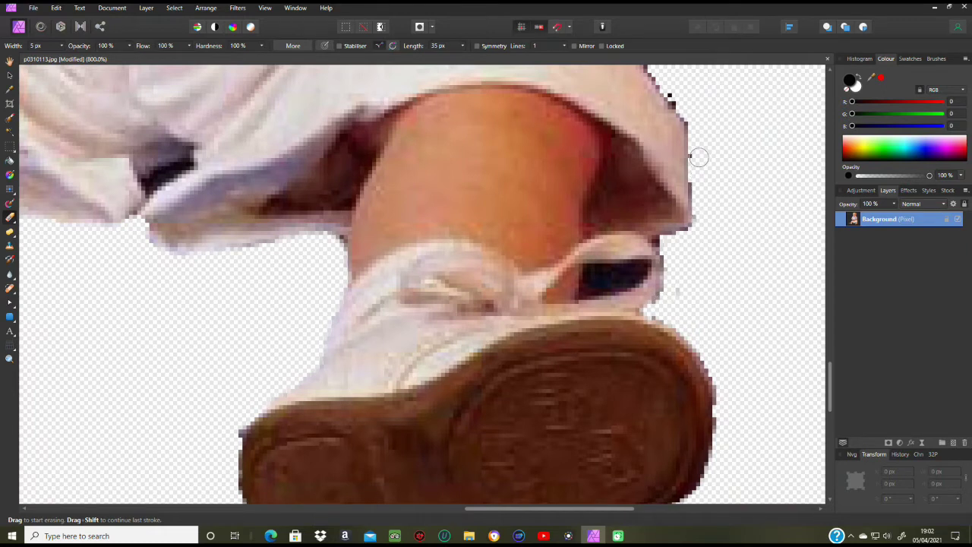
Erase the dark purple fringe along the right edges of the shorts, forearm and sleeve.
scroll(730, 198, "up", 4)
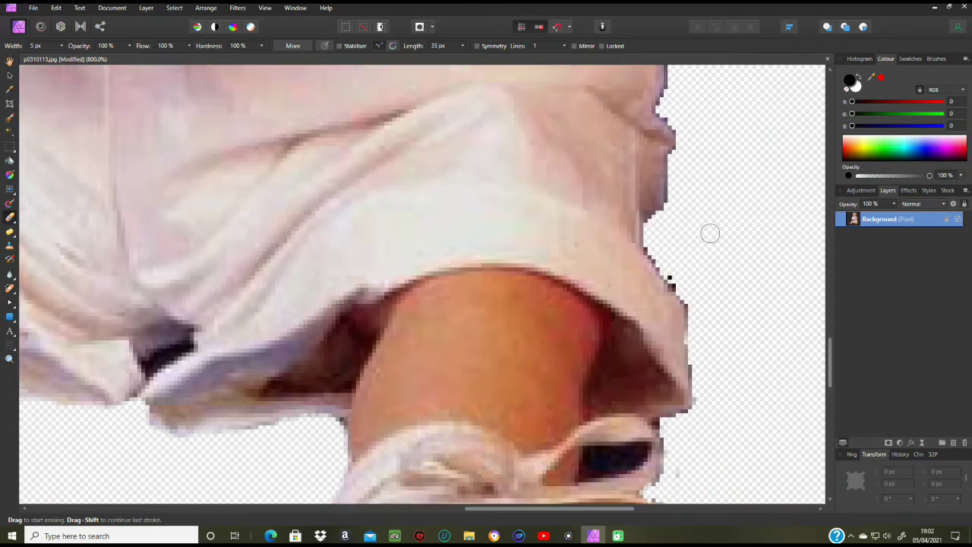
left_click_drag(650, 239, 693, 298)
scroll(733, 293, "up", 4)
scroll(732, 299, "up", 4)
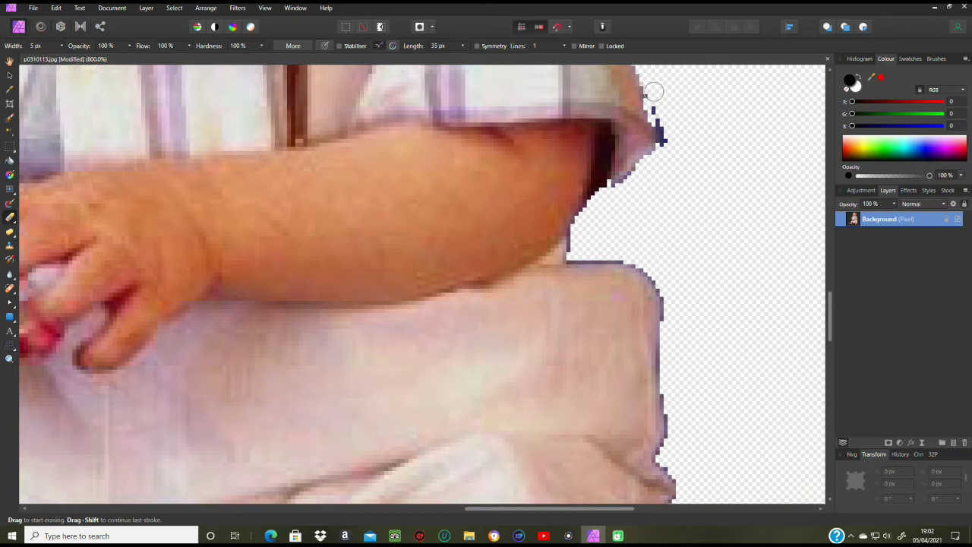
left_click_drag(650, 88, 668, 165)
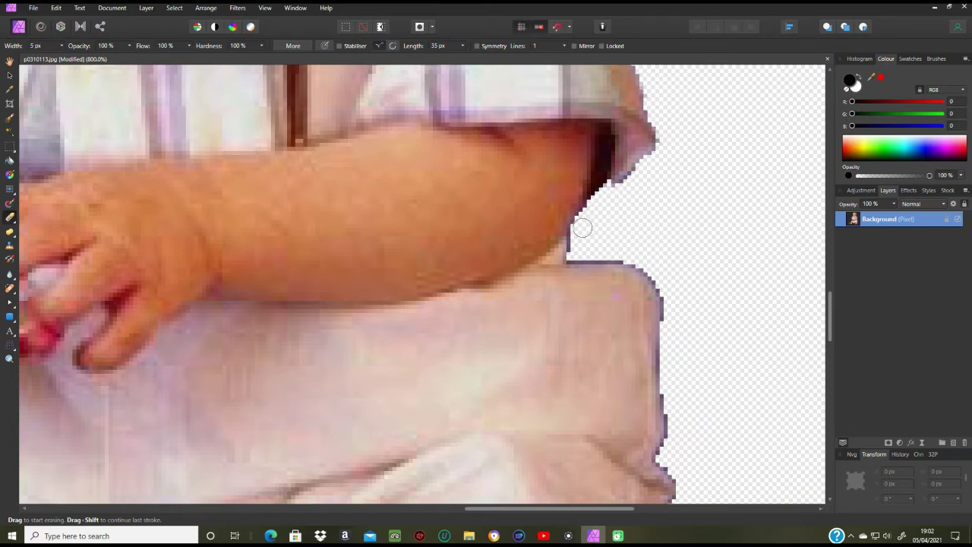
mouse_move(575, 236)
left_mouse_down()
mouse_move(571, 257)
mouse_move(643, 256)
mouse_move(658, 284)
mouse_move(672, 347)
mouse_move(669, 438)
left_mouse_up()
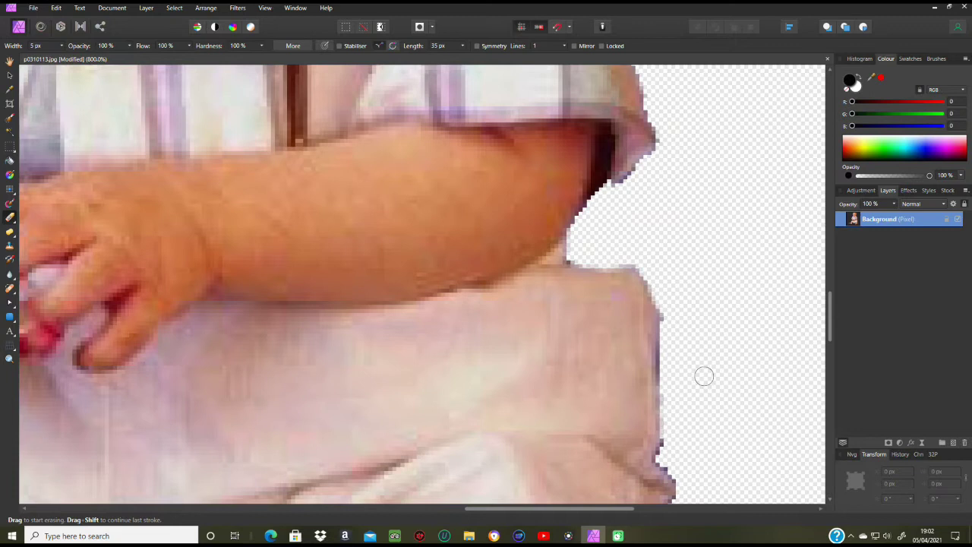
scroll(707, 372, "up", 4)
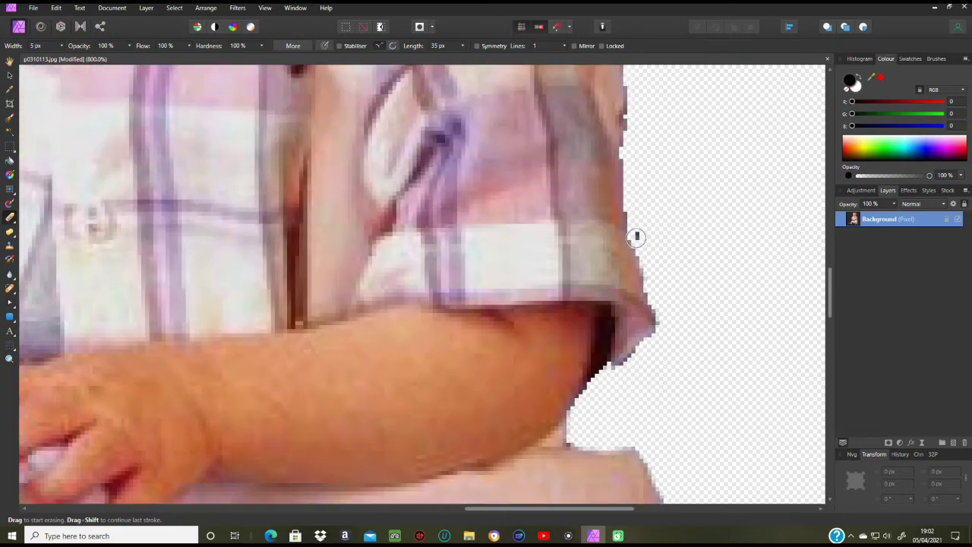
scroll(692, 189, "up", 4)
scroll(692, 189, "up", 2)
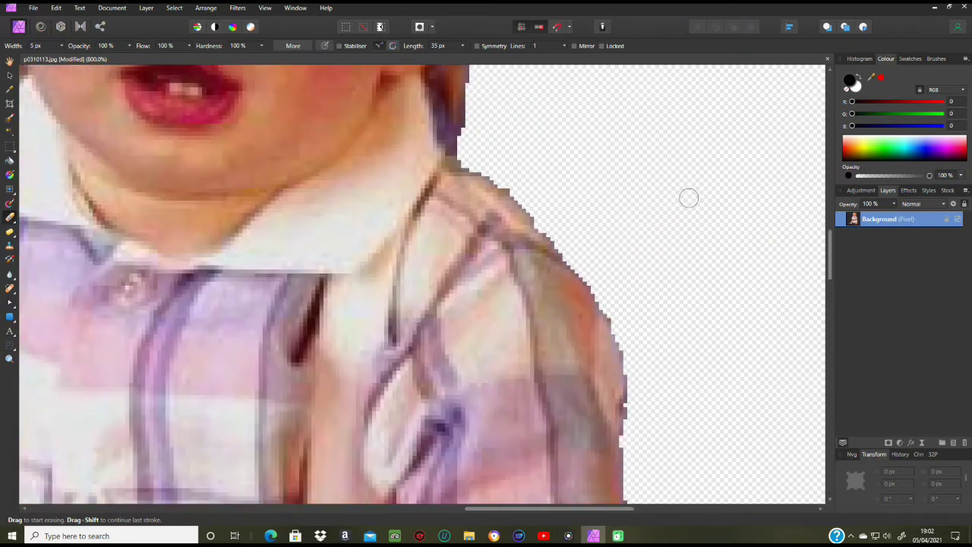
Zoom to fit so the whole cut-out is visible.
left_click(265, 8)
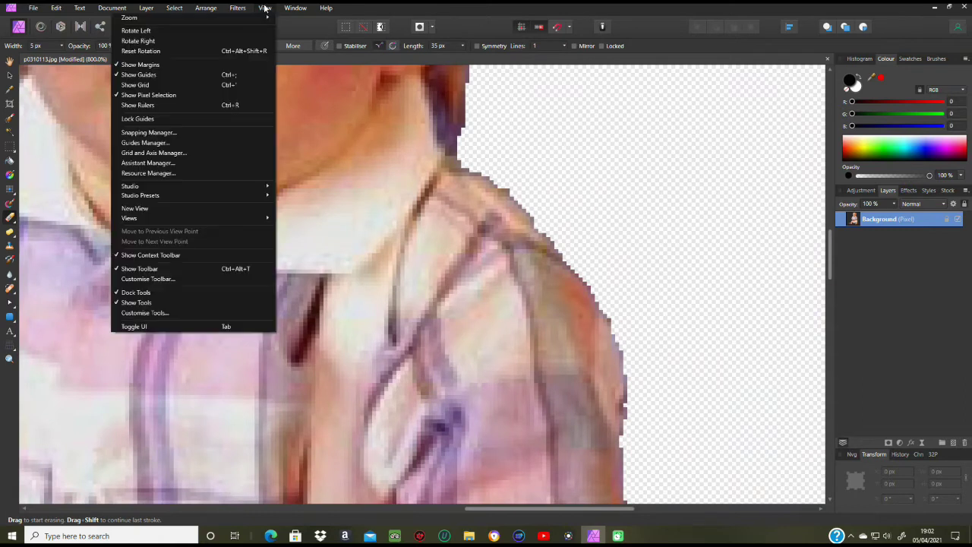
mouse_move(253, 20)
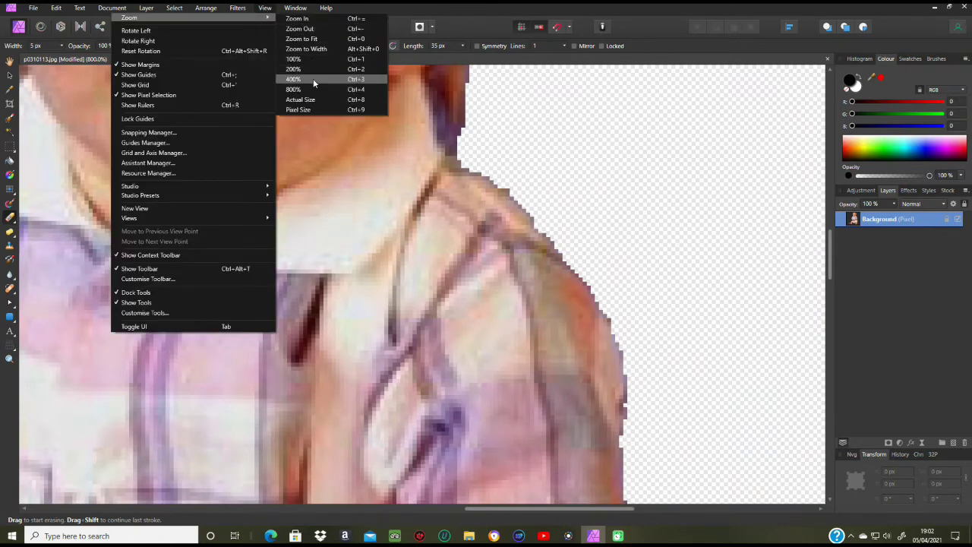
left_click(327, 40)
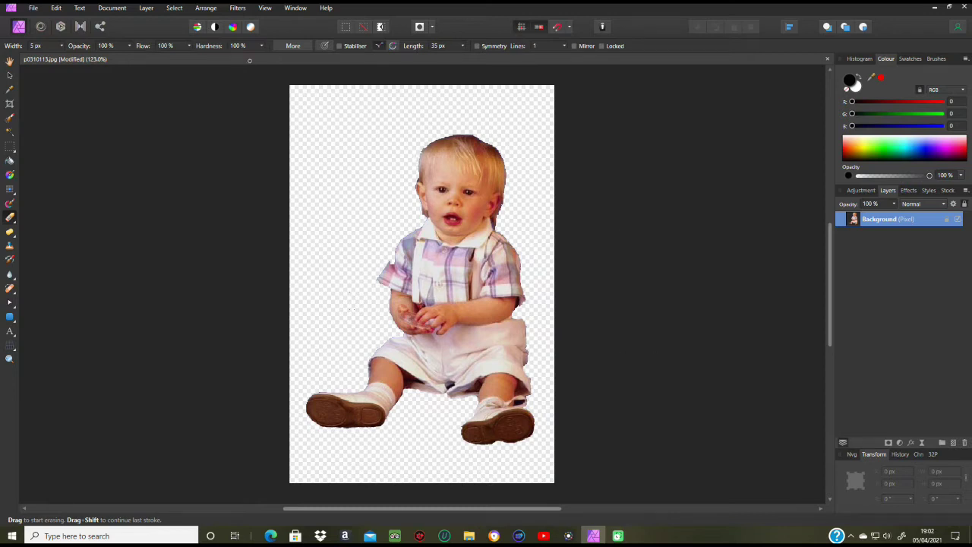
Zoom to 800% and inspect the collar and hairline edges.
left_click(267, 9)
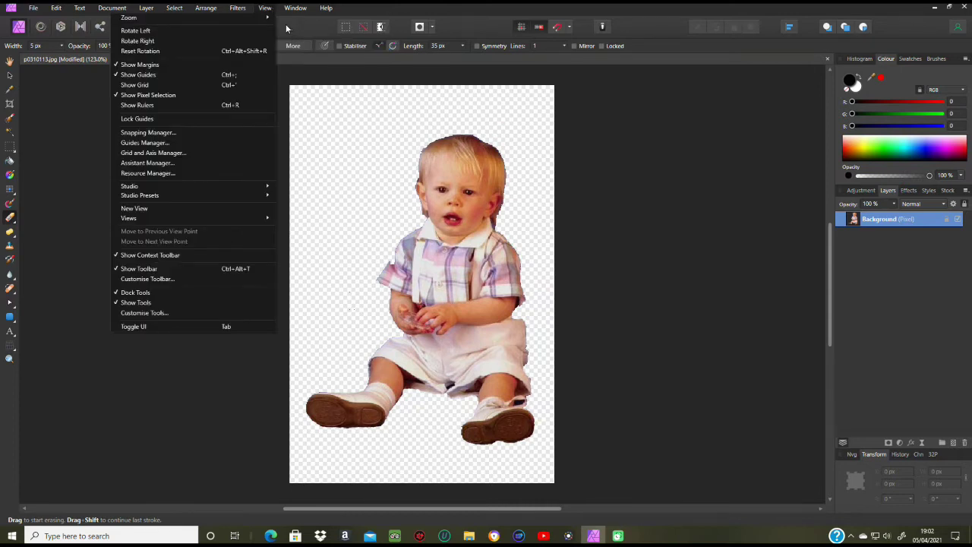
mouse_move(272, 18)
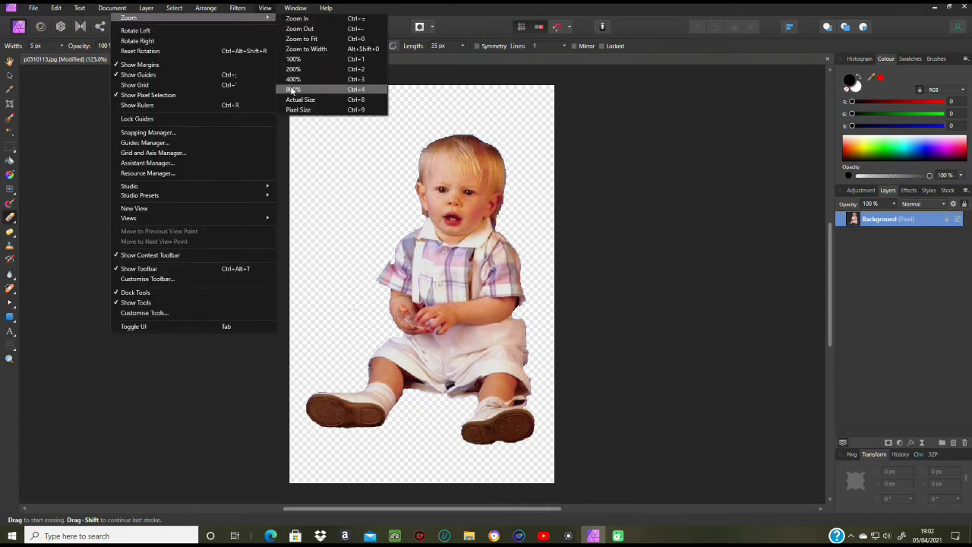
left_click(293, 91)
scroll(542, 243, "up", 5)
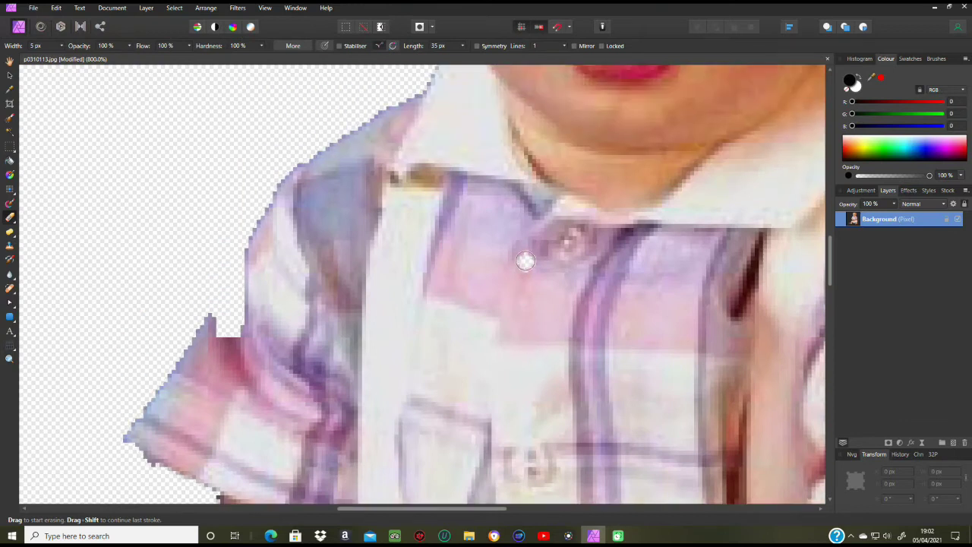
scroll(521, 261, "up", 10)
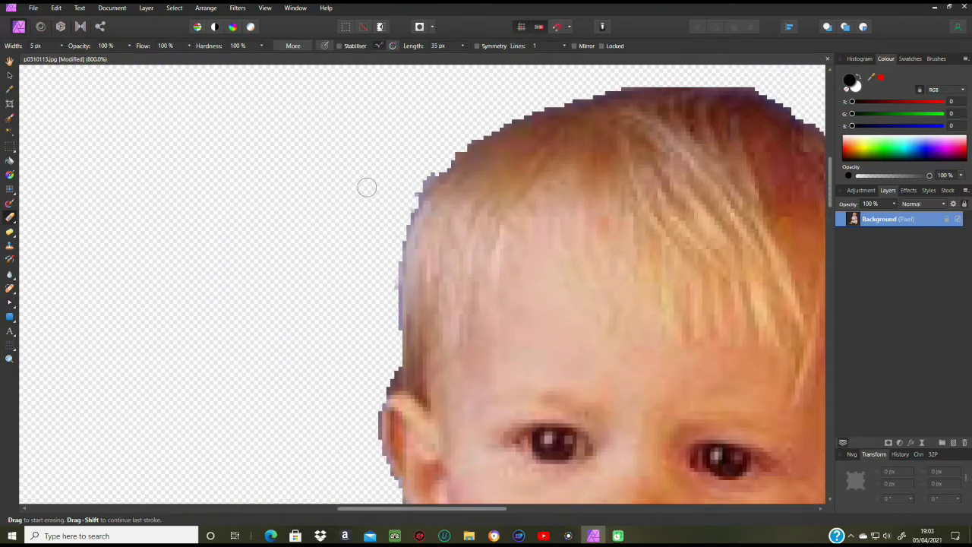
scroll(562, 327, "up", 3)
scroll(554, 324, "down", 2)
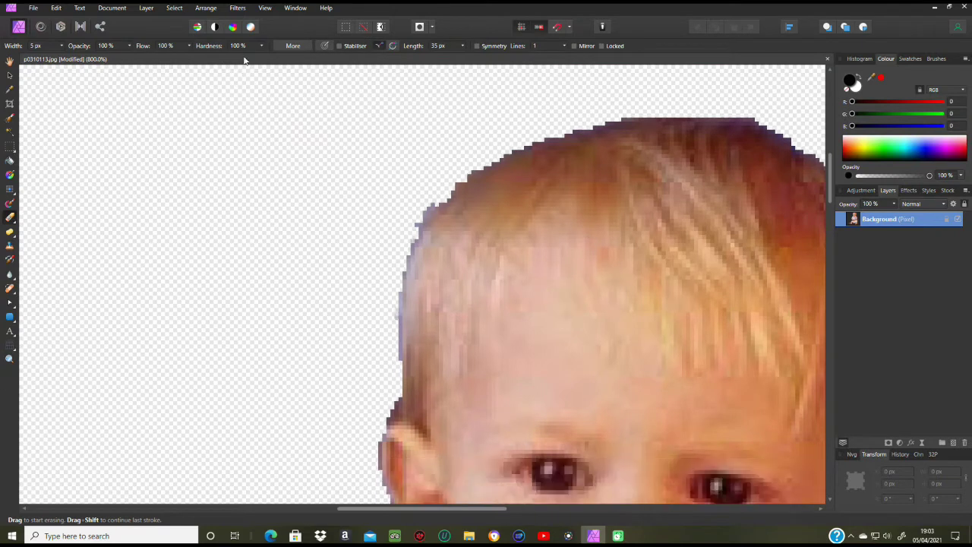
Fit the whole cleaned cut-out back in the window.
left_click(265, 8)
mouse_move(256, 18)
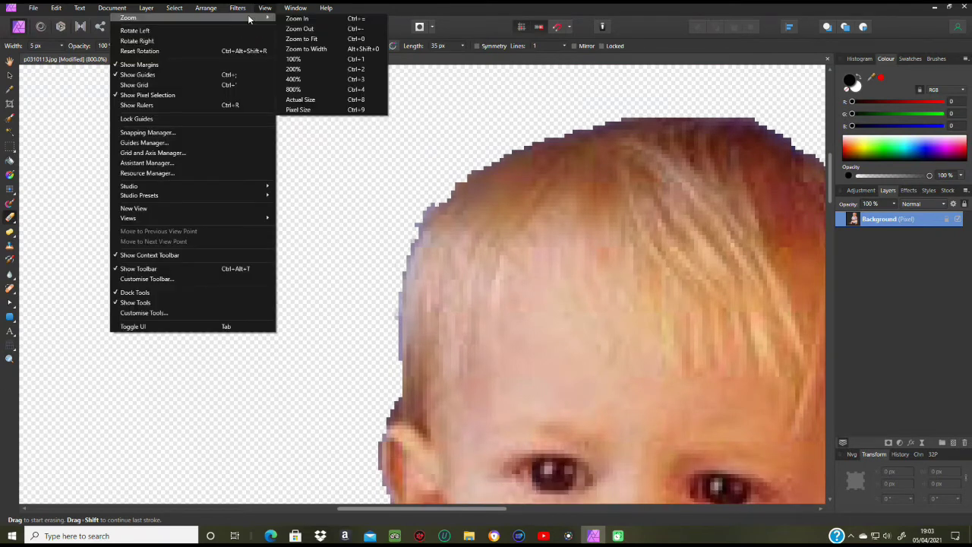
left_click(328, 38)
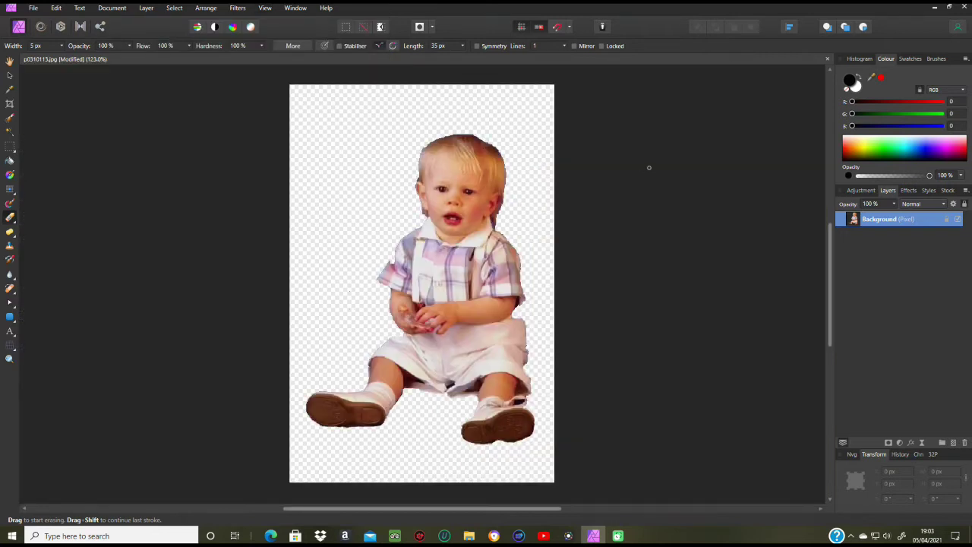
Export the selection only as a 367 × 503 px PNG to the Desktop.
left_click(33, 7)
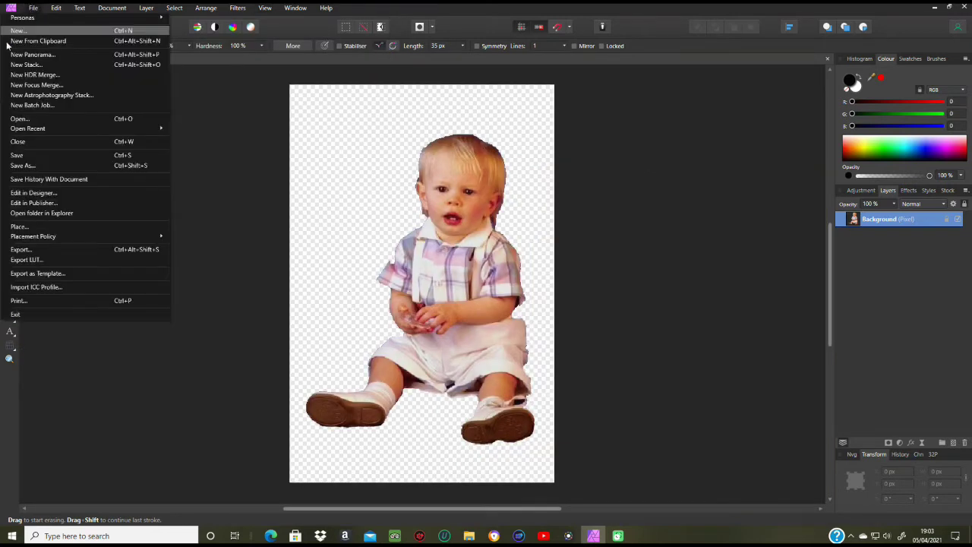
left_click(45, 248)
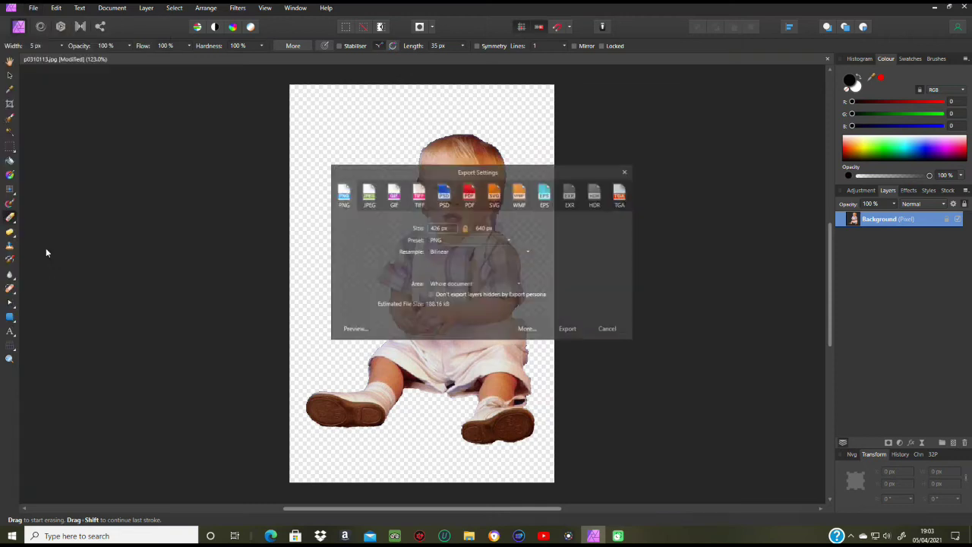
left_click(520, 286)
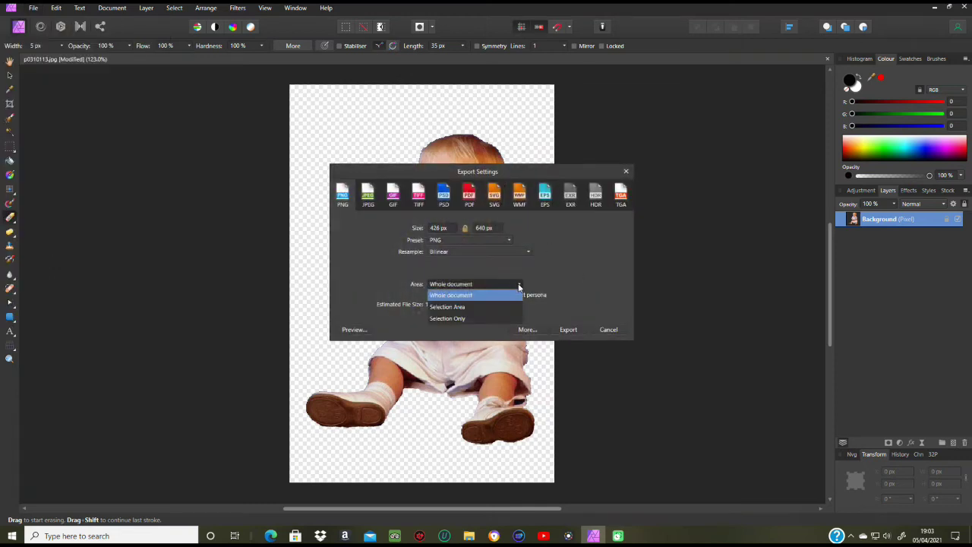
left_click(459, 319)
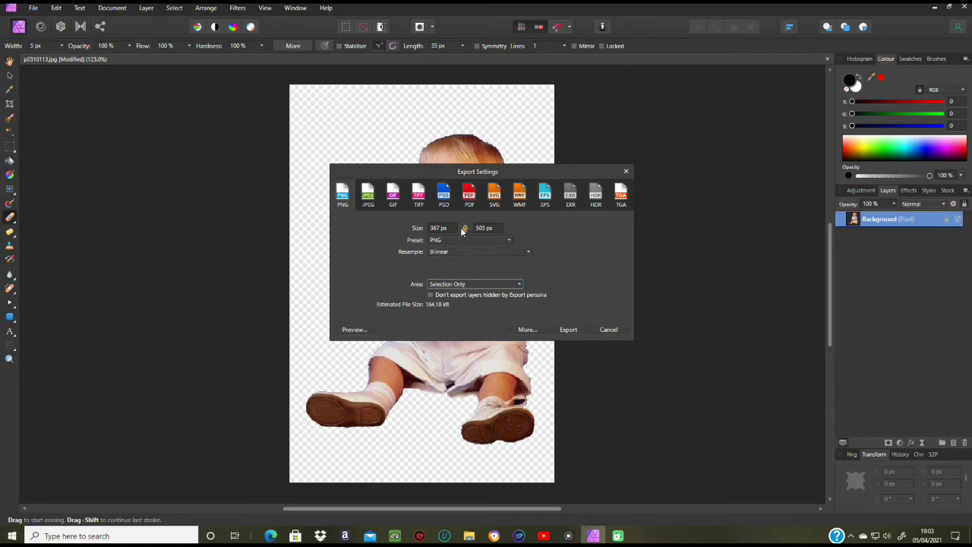
left_click(568, 329)
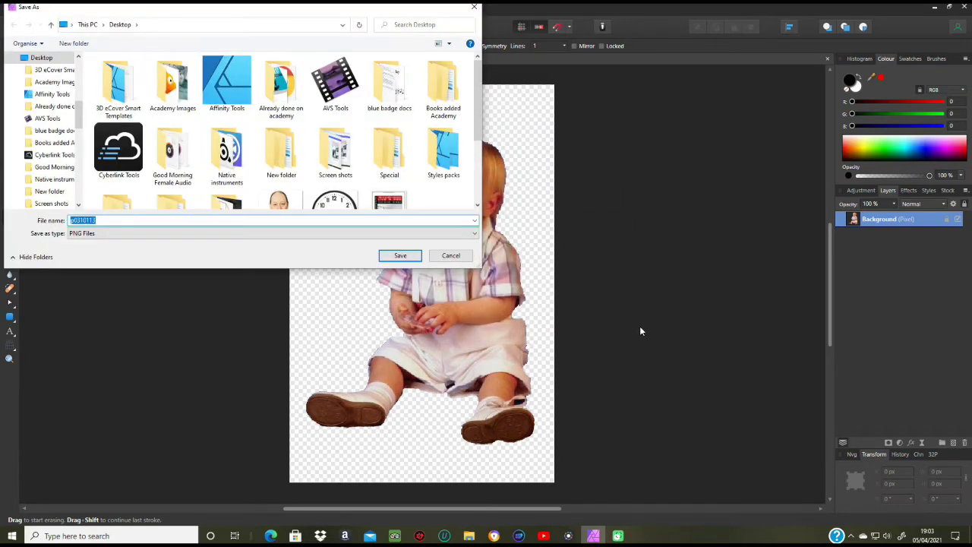
scroll(426, 167, "down", 2)
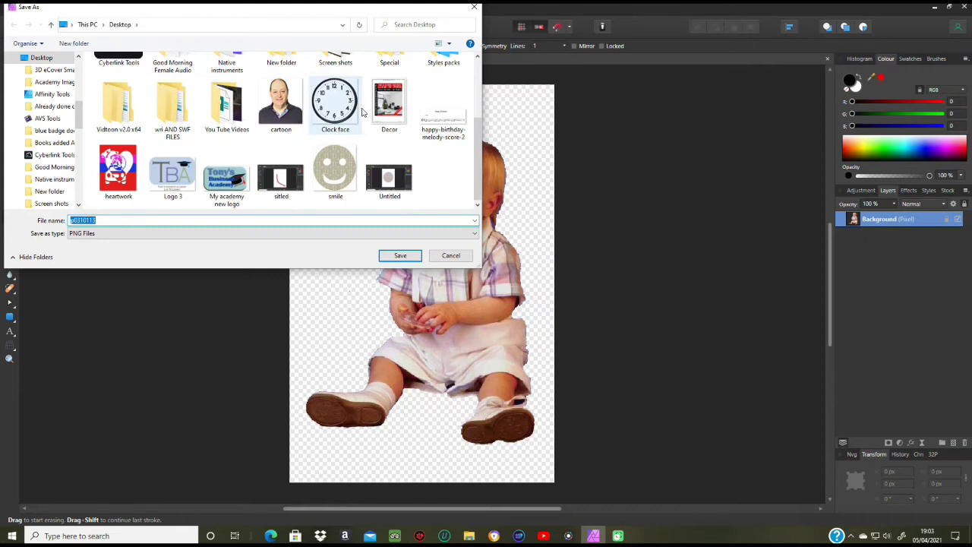
left_click(416, 258)
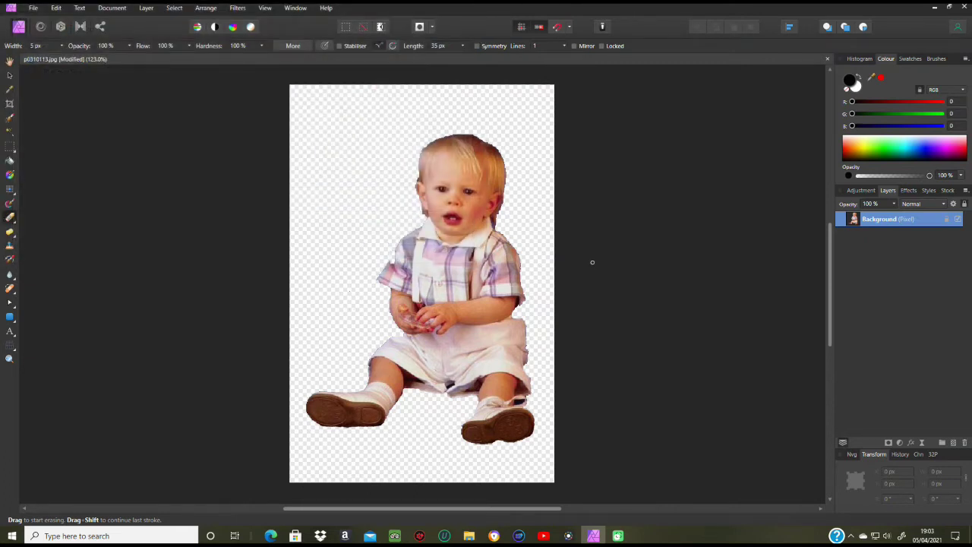
Close the photo without saving changes and minimise Affinity Photo.
left_click(828, 59)
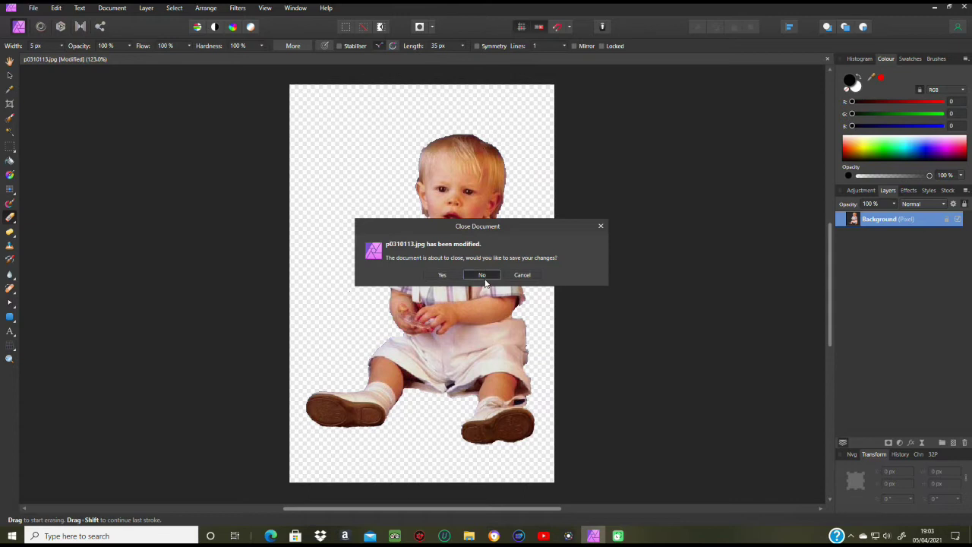
left_click(484, 275)
left_click(935, 7)
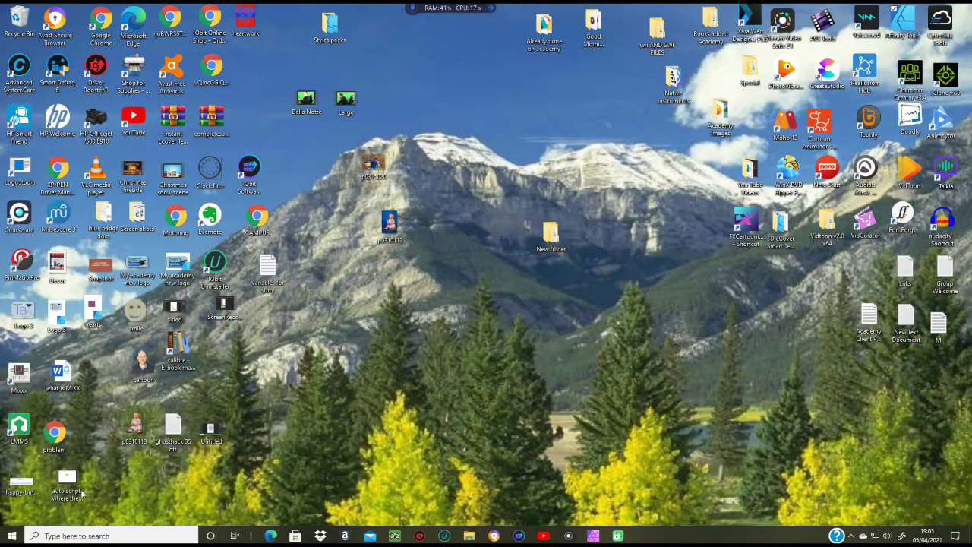
Preview the exported p0310113.png in Windows Photos, then return to Affinity Photo.
left_click_drag(135, 429, 485, 338)
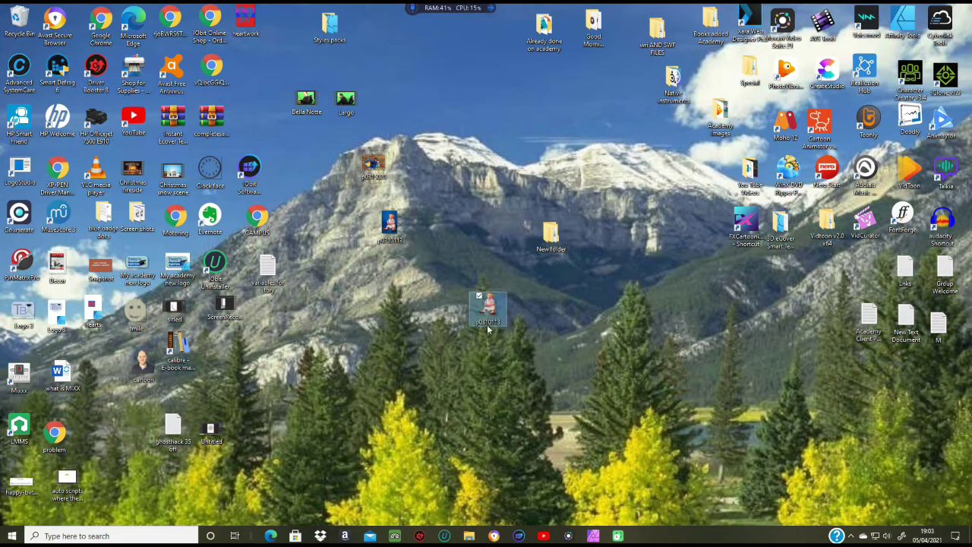
key("Return")
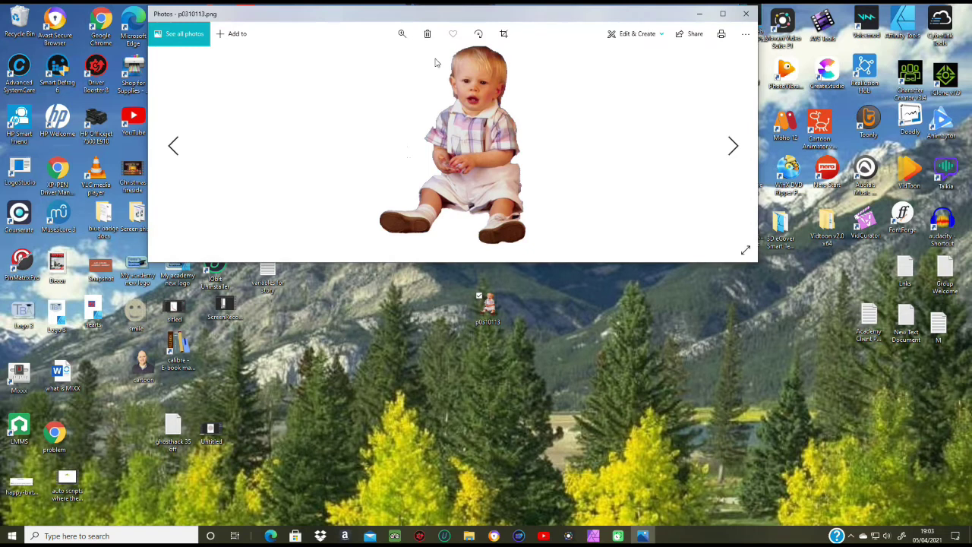
left_click(750, 19)
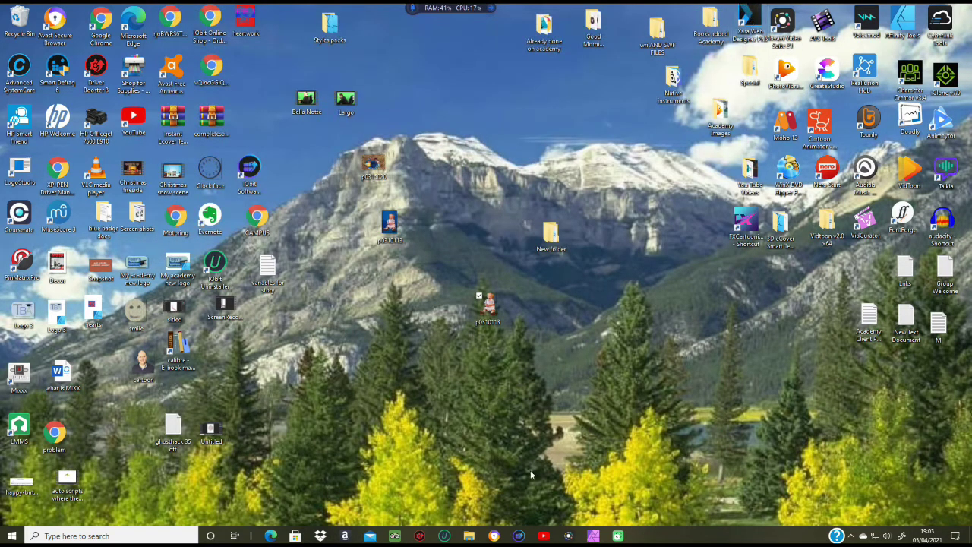
left_click(593, 537)
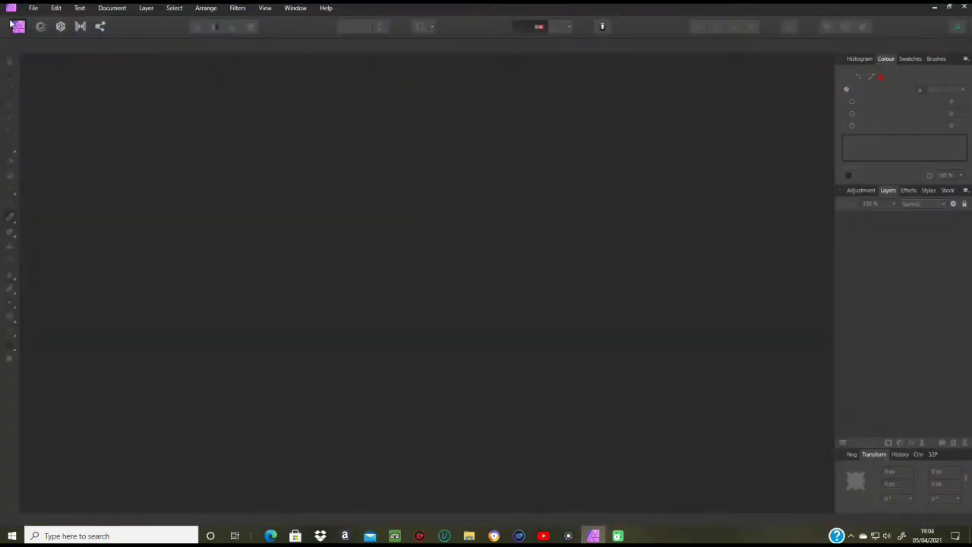
Open the family photo p0315020.jpg.
left_click(33, 9)
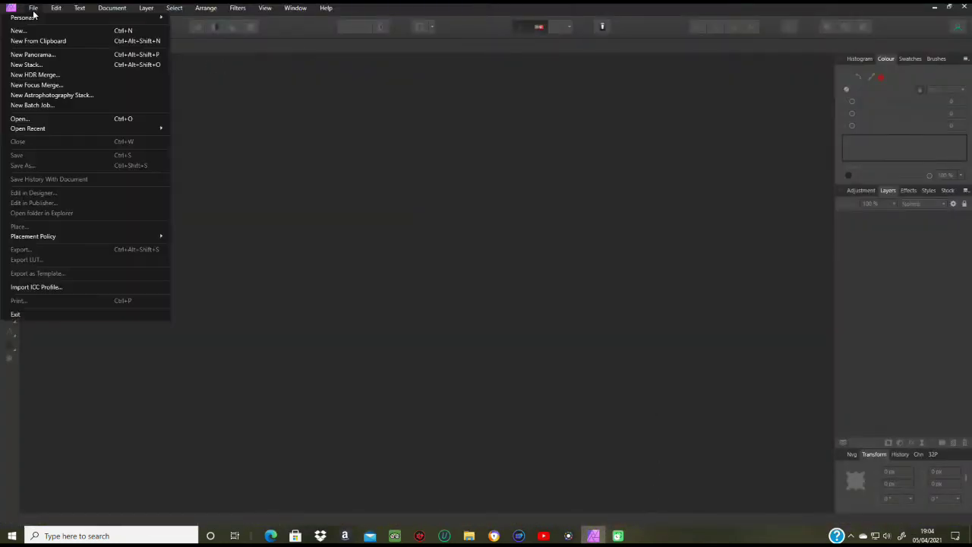
left_click(45, 119)
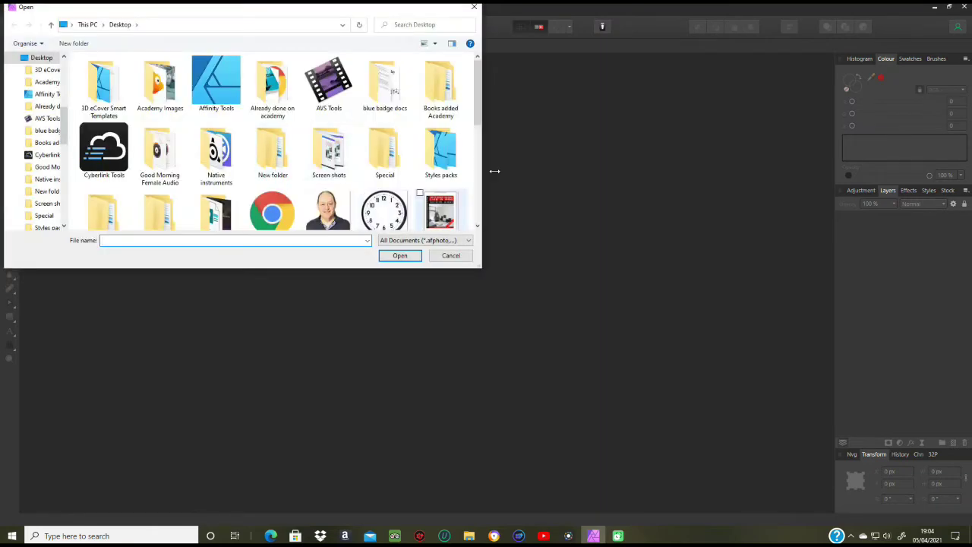
left_click_drag(481, 120, 481, 205)
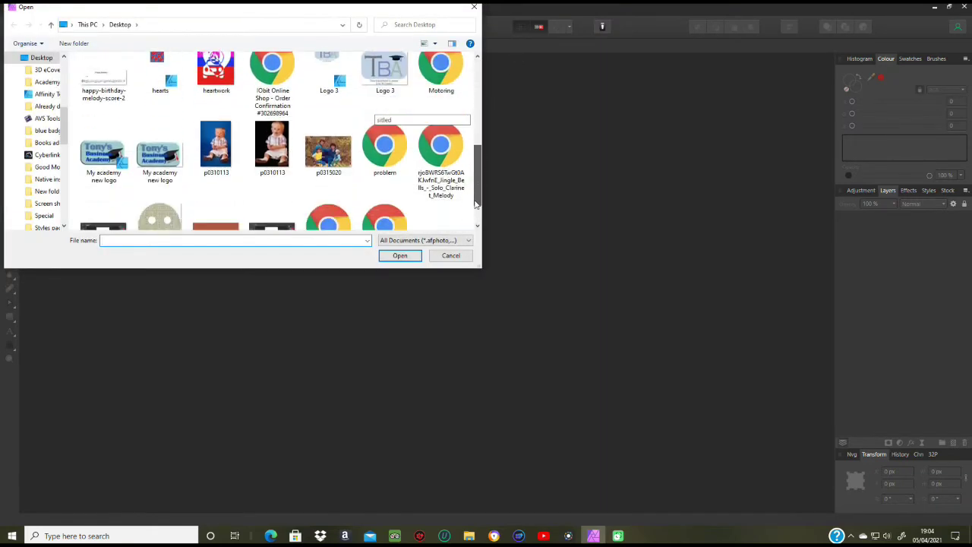
left_click(328, 150)
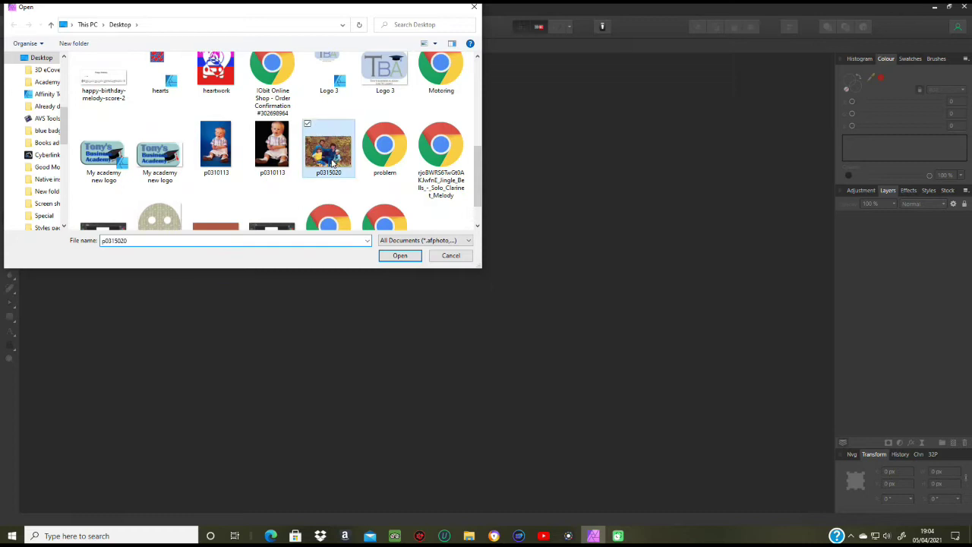
left_click(400, 256)
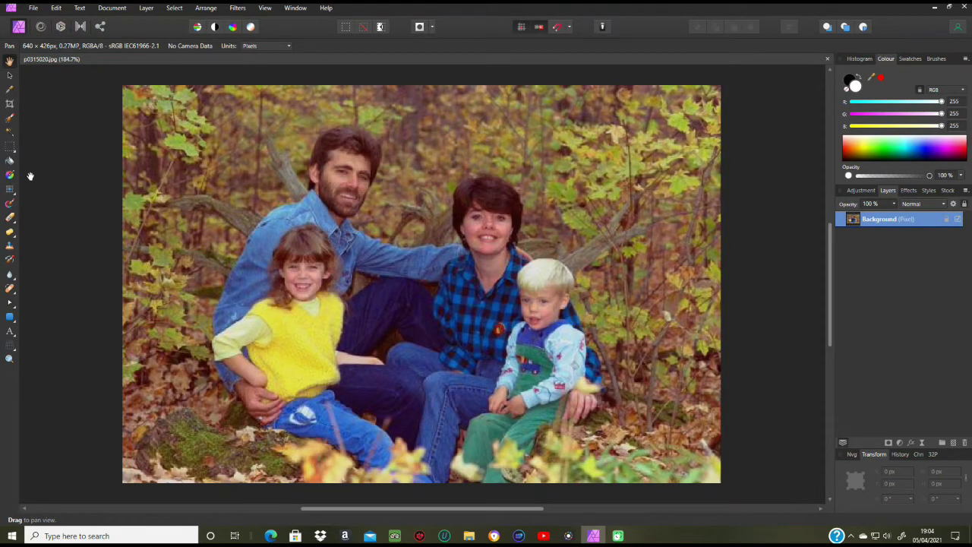
Crop the left, right and top edges tightly around the family to 423 × 388 px.
left_click(10, 103)
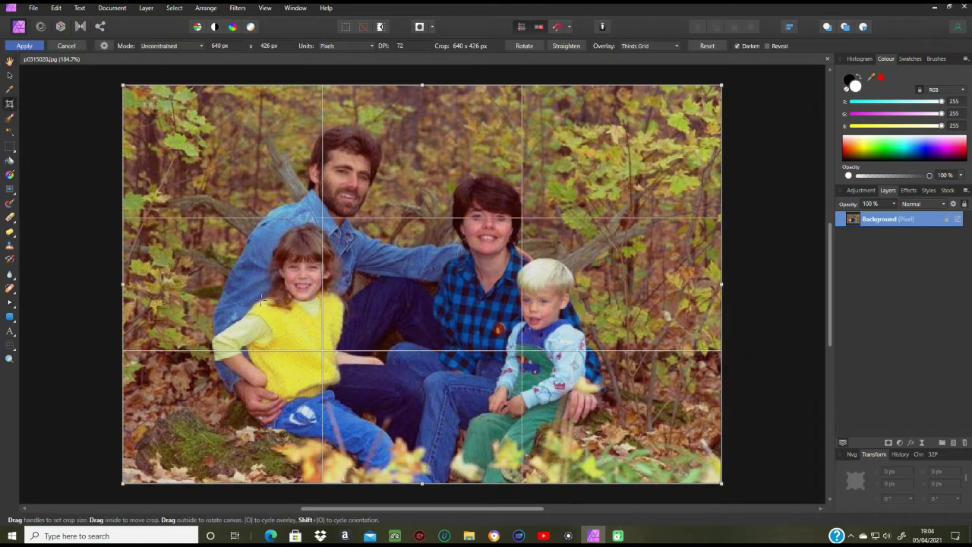
left_click_drag(122, 284, 208, 300)
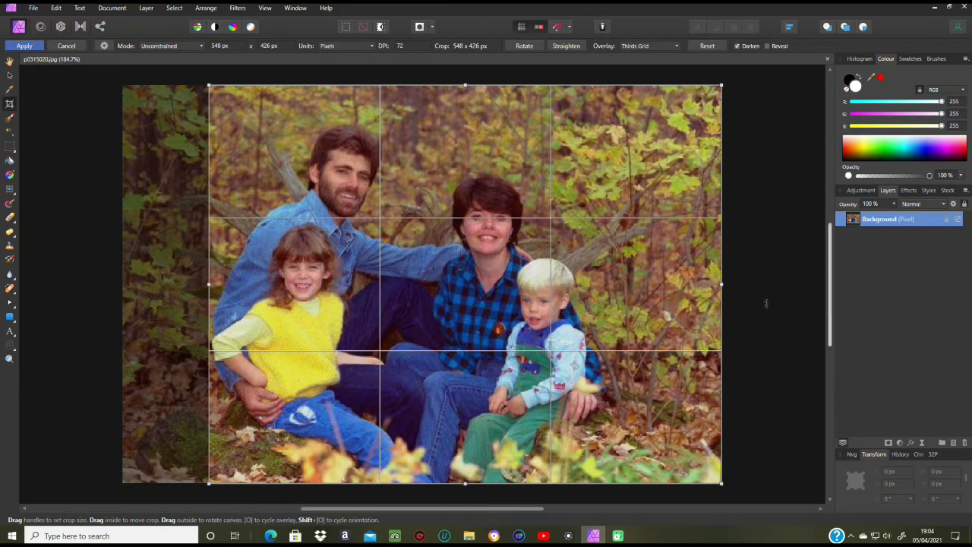
left_click_drag(721, 284, 605, 284)
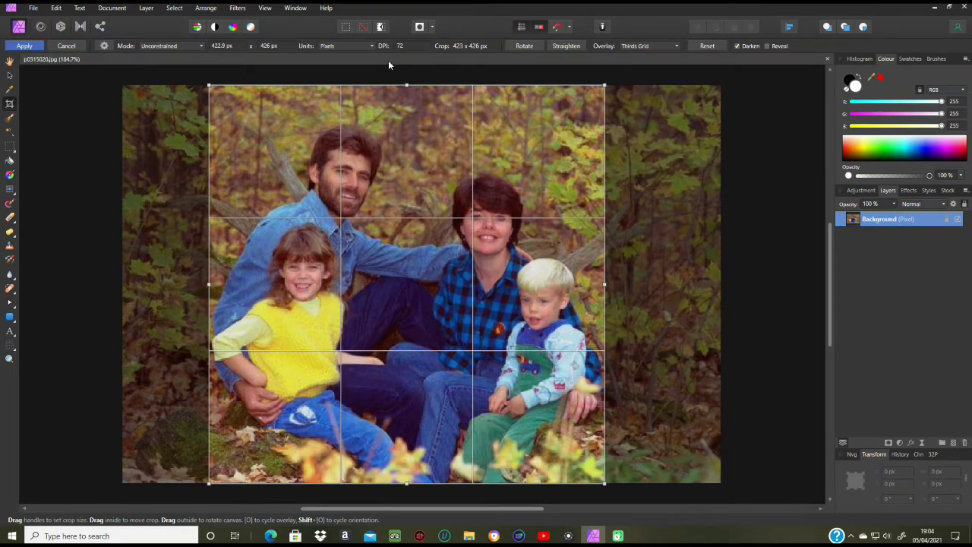
left_click_drag(406, 84, 406, 120)
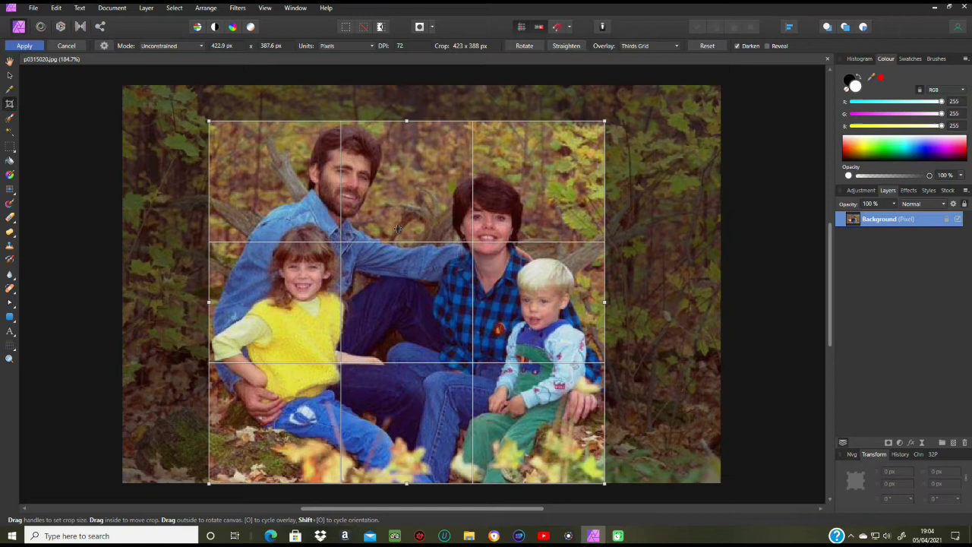
key("h")
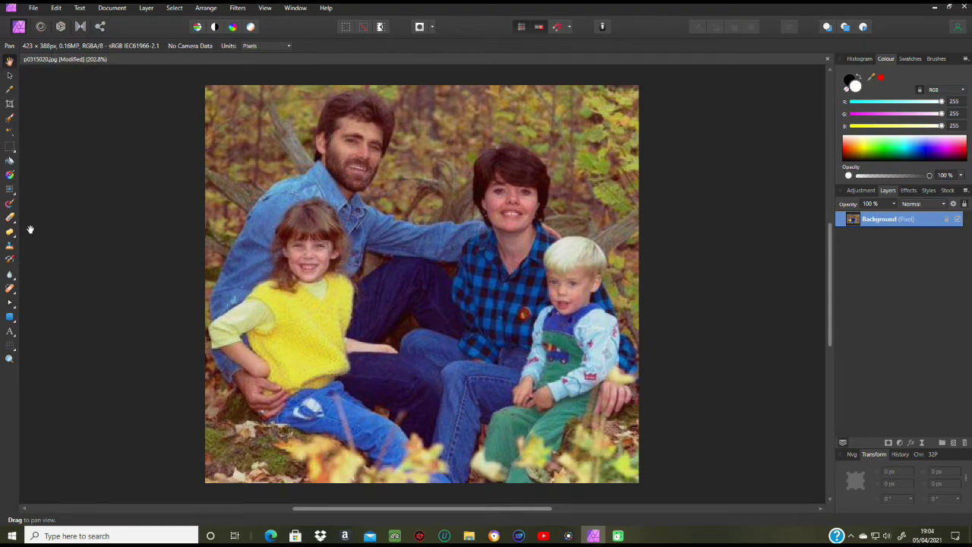
Erase a thin 5 px line around all four family members, tracing the man's hair and beard.
left_click(10, 218)
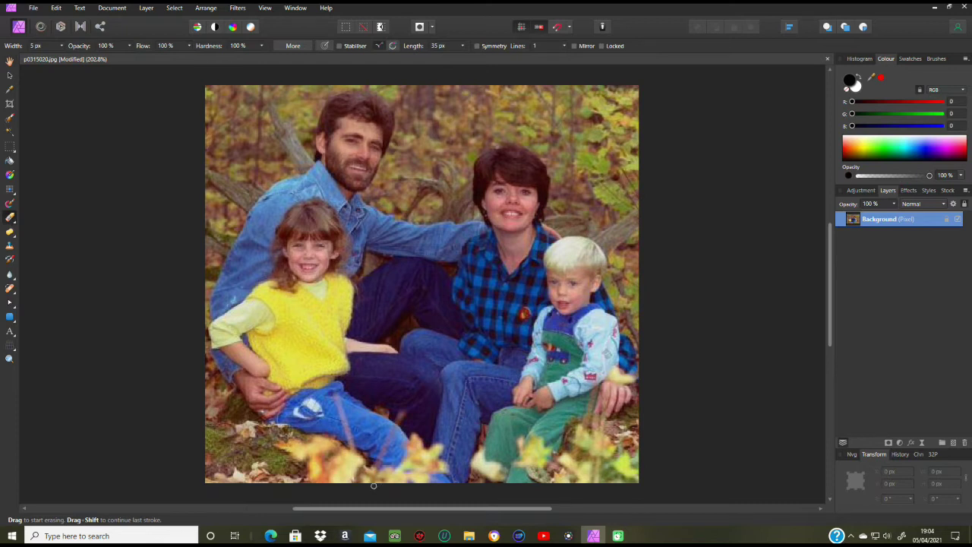
mouse_move(377, 484)
left_mouse_down()
mouse_move(367, 457)
mouse_move(252, 416)
mouse_move(208, 366)
mouse_move(201, 338)
left_mouse_up()
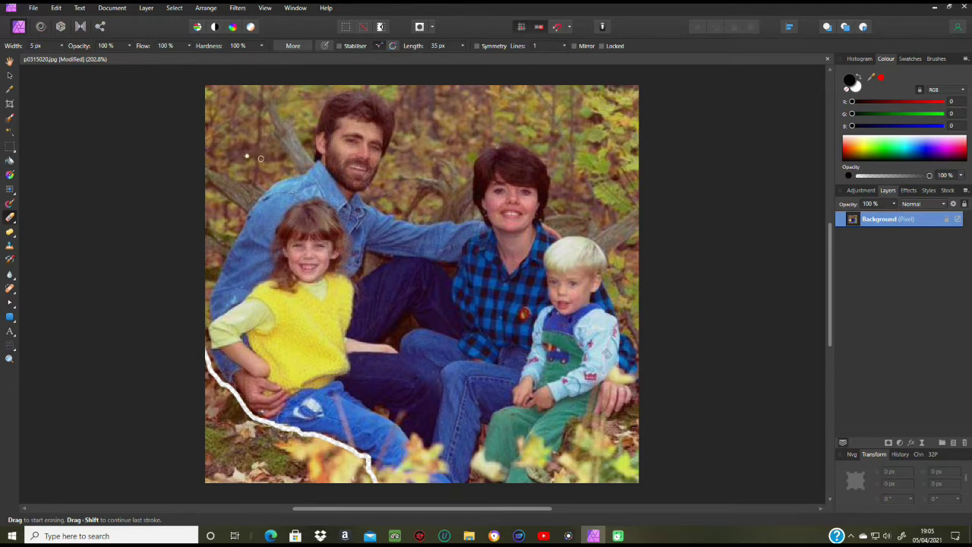
mouse_move(311, 162)
left_mouse_down()
mouse_move(261, 184)
mouse_move(234, 216)
mouse_move(204, 301)
left_mouse_up()
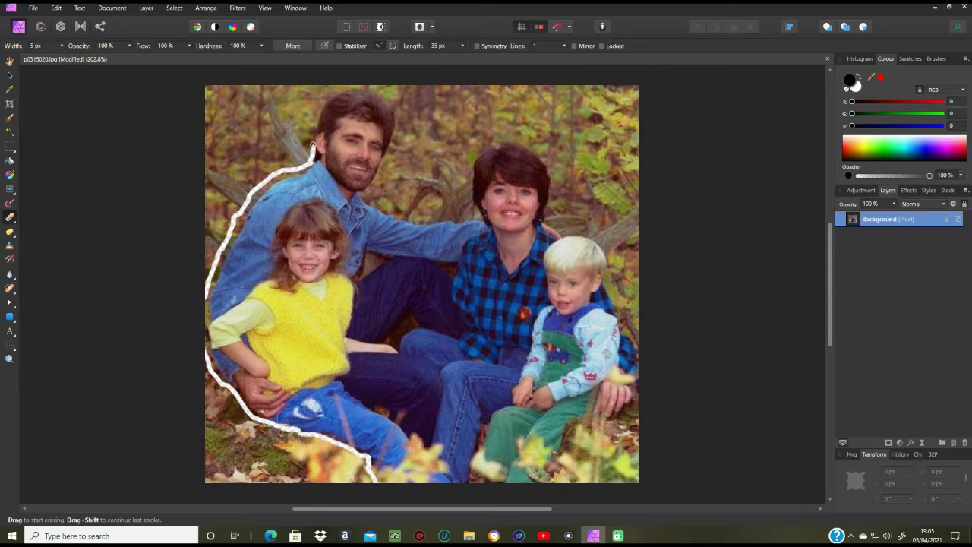
mouse_move(311, 132)
left_mouse_down()
mouse_move(328, 92)
mouse_move(376, 85)
left_mouse_up()
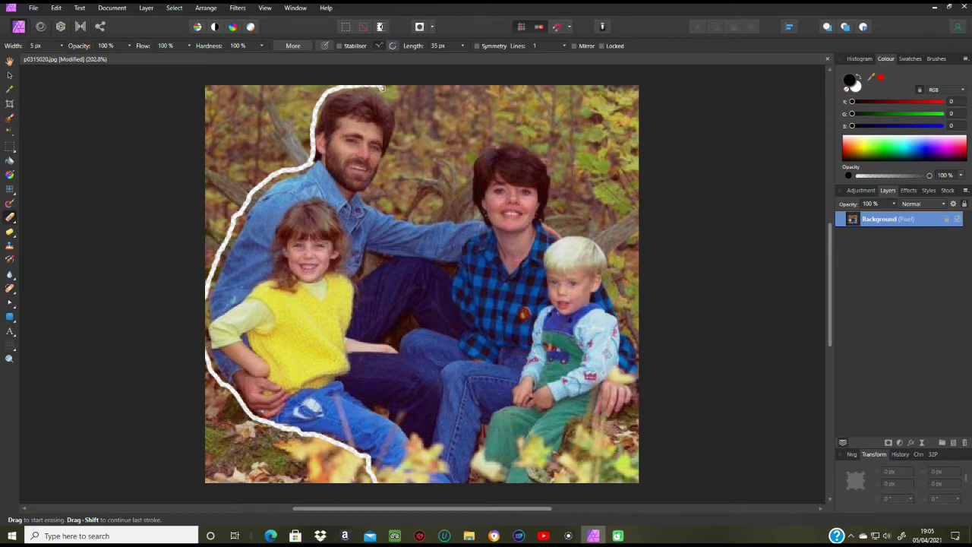
mouse_move(380, 88)
left_mouse_down()
mouse_move(398, 126)
mouse_move(386, 164)
left_mouse_up()
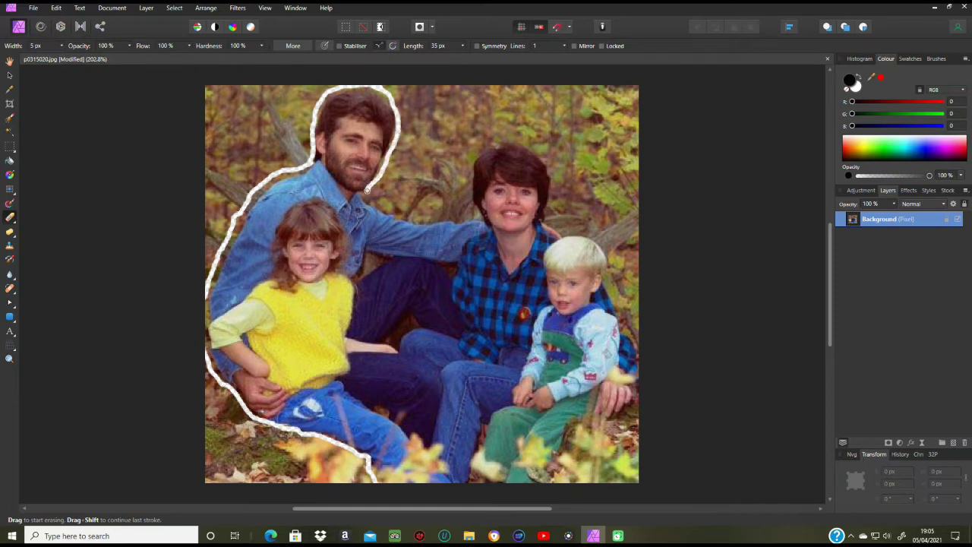
left_click_drag(364, 195, 382, 209)
mouse_move(410, 218)
left_mouse_down()
mouse_move(468, 218)
mouse_move(473, 207)
left_mouse_up()
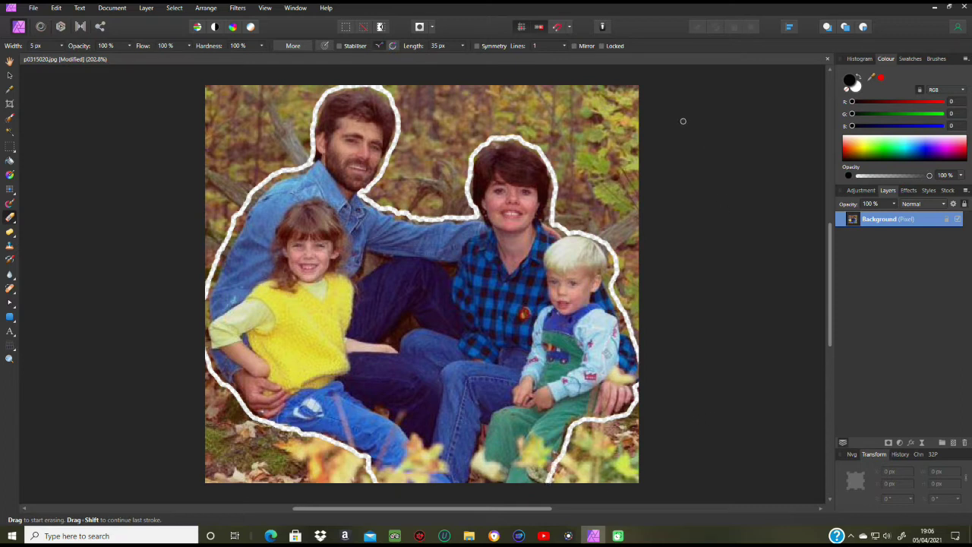
left_click(63, 45)
Widen the Erase Brush to 96 px.
left_click(62, 46)
left_click(63, 49)
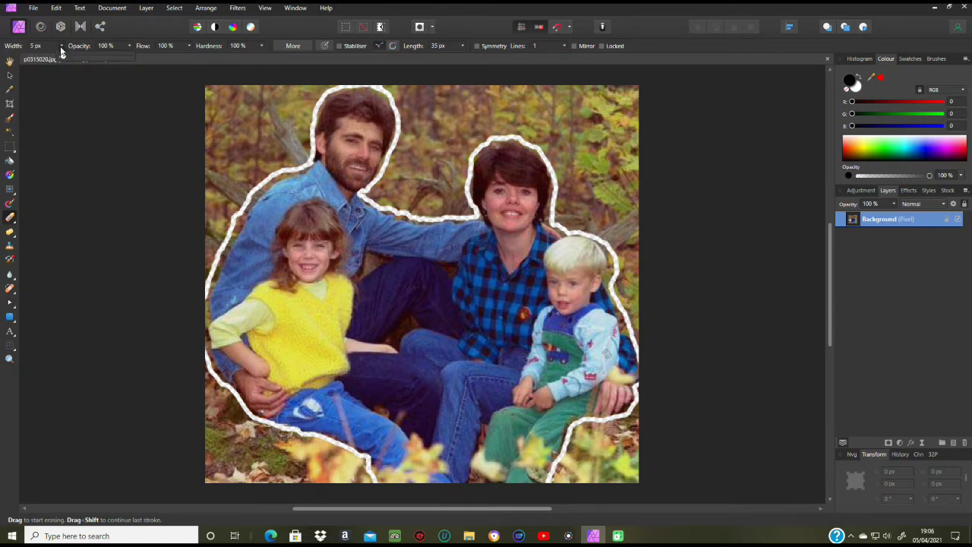
left_click_drag(64, 57, 96, 62)
Erase the background at the top right and the foliage along the top edge.
scroll(661, 202, "up", 2)
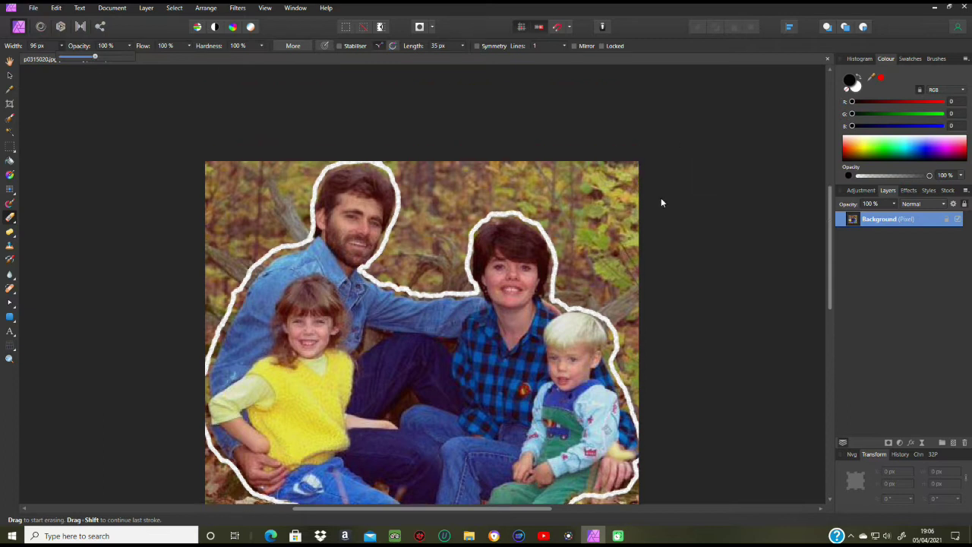
mouse_move(593, 193)
left_mouse_down()
mouse_move(605, 274)
mouse_move(604, 263)
mouse_move(591, 268)
mouse_move(626, 256)
mouse_move(612, 237)
mouse_move(658, 309)
mouse_move(664, 302)
mouse_move(666, 376)
mouse_move(683, 395)
mouse_move(665, 284)
mouse_move(649, 303)
mouse_move(661, 352)
mouse_move(684, 305)
mouse_move(666, 211)
mouse_move(608, 187)
mouse_move(568, 153)
mouse_move(568, 187)
mouse_move(582, 205)
mouse_move(556, 174)
mouse_move(504, 162)
mouse_move(464, 167)
mouse_move(447, 183)
mouse_move(430, 154)
mouse_move(583, 140)
left_mouse_up()
mouse_move(271, 130)
left_mouse_down()
mouse_move(293, 139)
mouse_move(265, 156)
mouse_move(260, 193)
mouse_move(242, 197)
mouse_move(269, 188)
mouse_move(236, 228)
mouse_move(251, 224)
mouse_move(272, 185)
mouse_move(229, 195)
mouse_move(233, 207)
mouse_move(267, 205)
mouse_move(192, 264)
mouse_move(164, 308)
mouse_move(174, 311)
mouse_move(179, 298)
mouse_move(170, 329)
left_mouse_up()
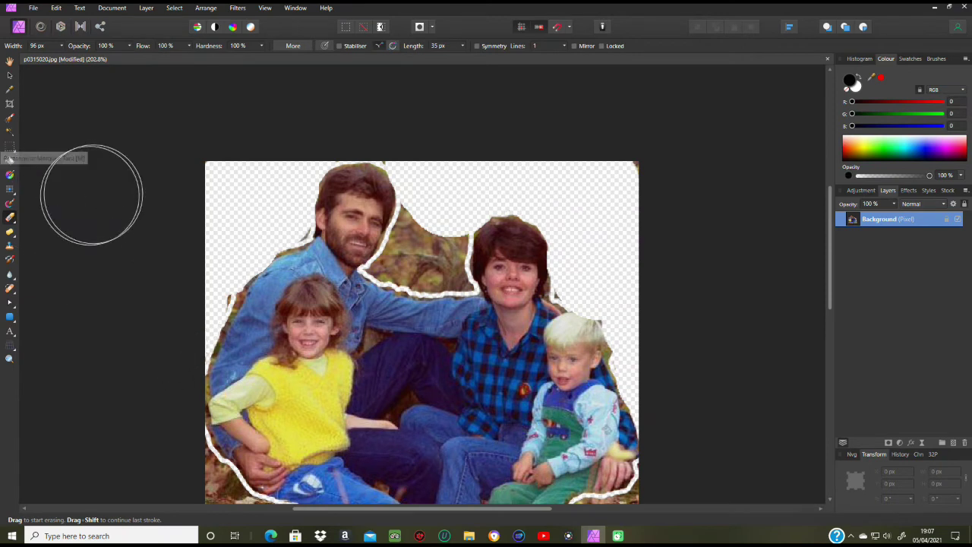
Erase the leaves in the bottom-left and bottom-right corners, undoing a stray stroke near the boy's legs.
scroll(95, 178, "down", 1)
scroll(97, 162, "down", 4)
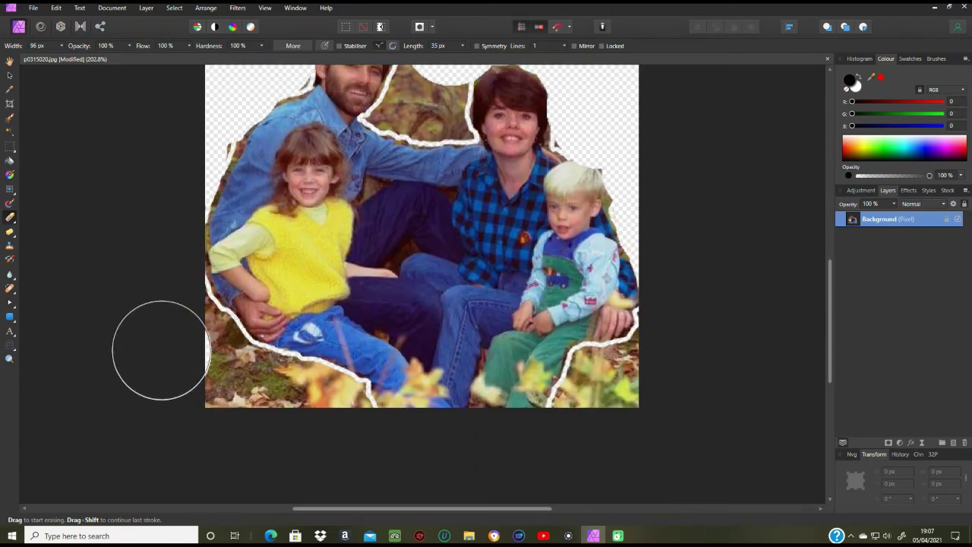
mouse_move(174, 326)
left_mouse_down()
mouse_move(221, 379)
mouse_move(329, 419)
mouse_move(287, 405)
mouse_move(318, 406)
left_mouse_up()
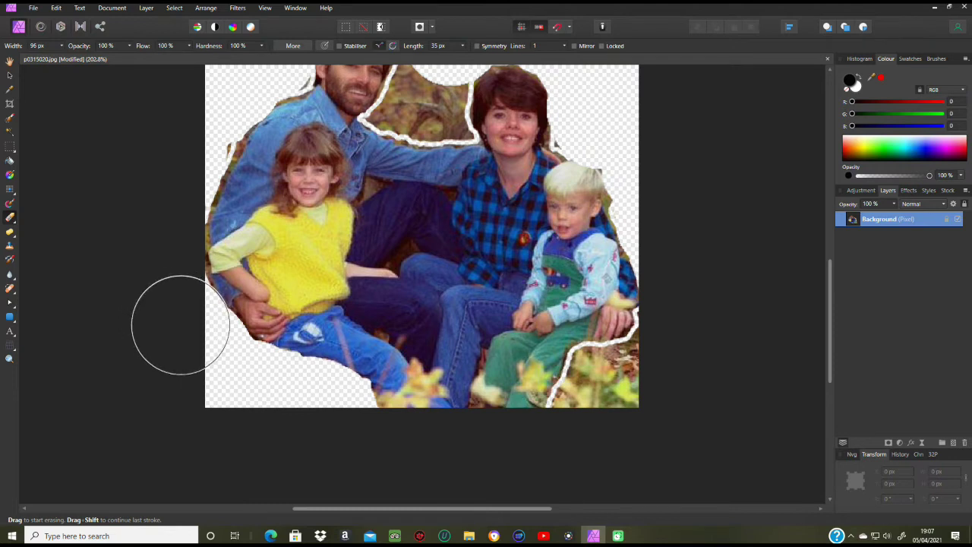
left_click(470, 419)
key("ctrl+z")
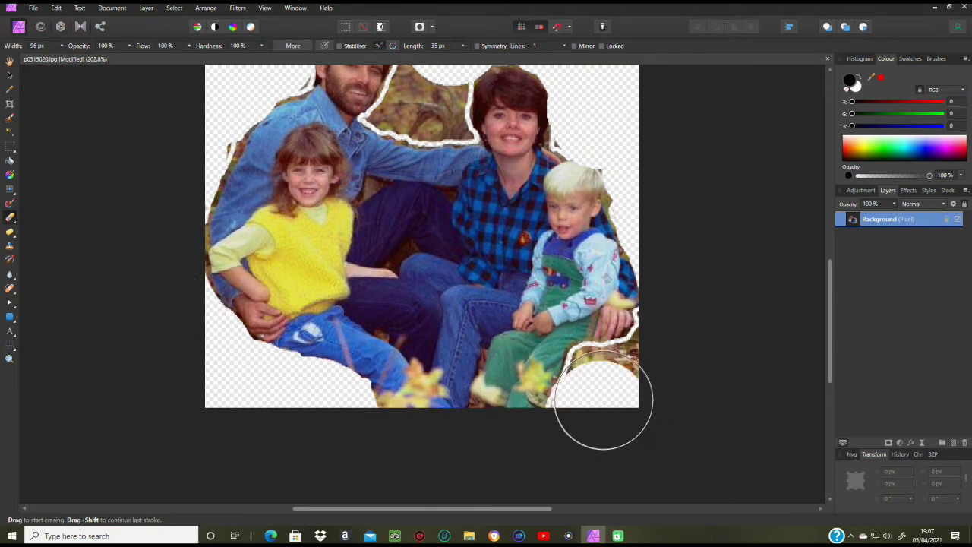
left_click(607, 390)
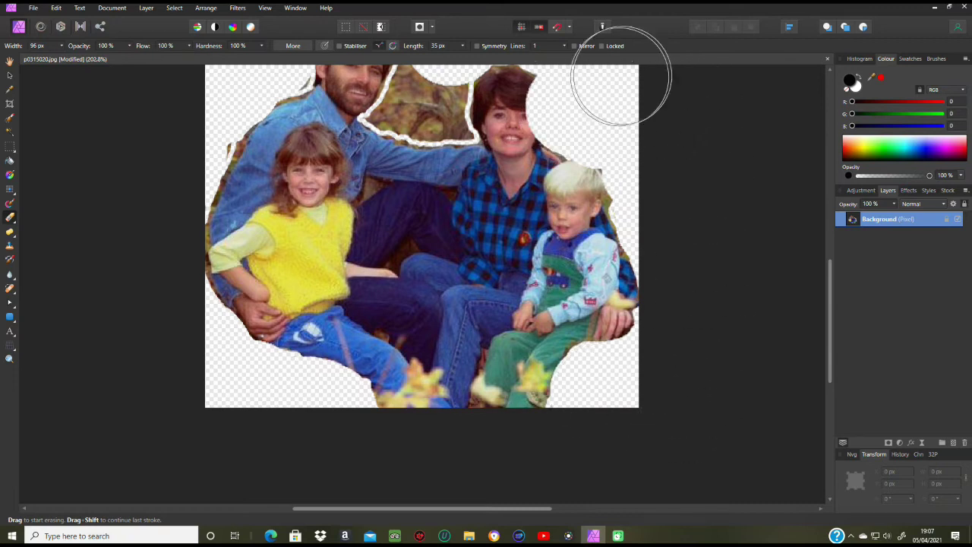
Undo stray erases near the top and between the parents, then narrow the eraser to 12 px.
left_click(514, 171)
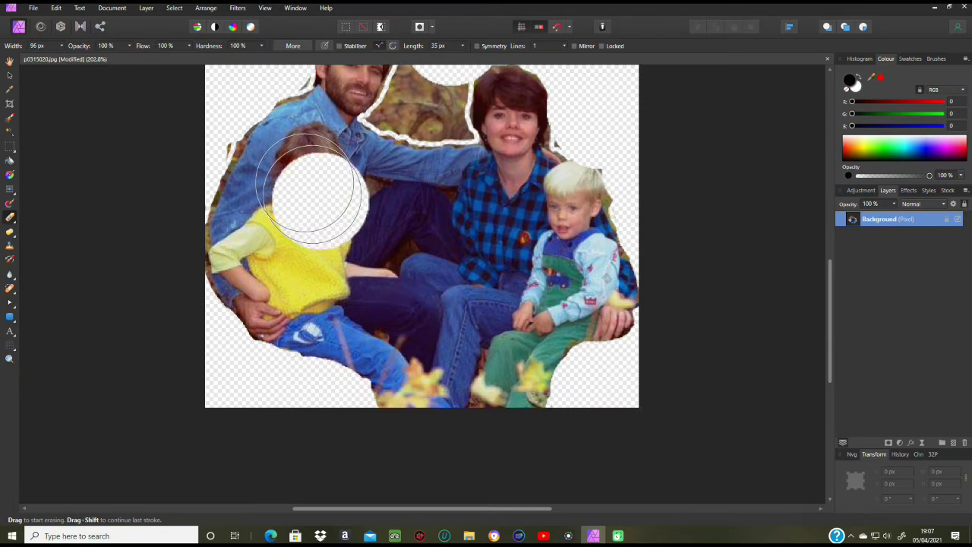
left_click(57, 8)
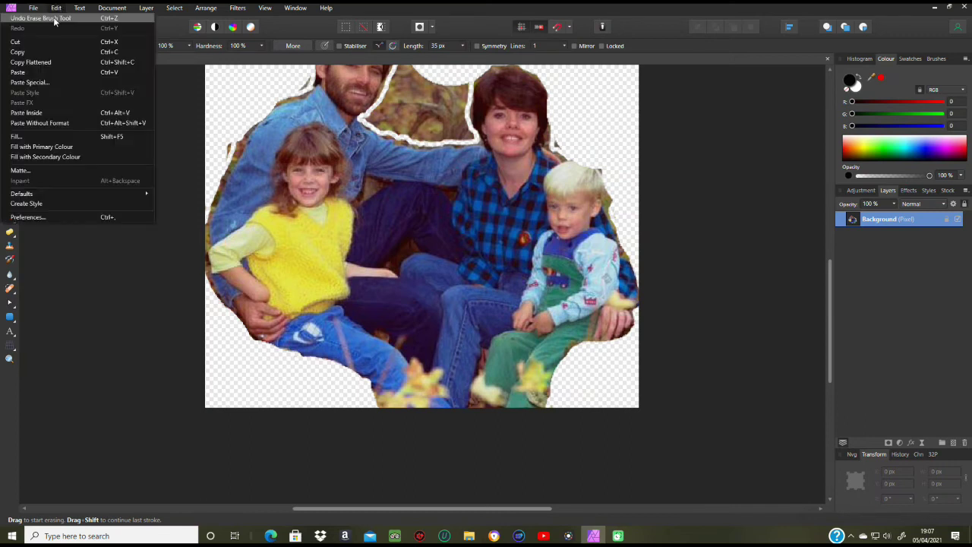
left_click(54, 21)
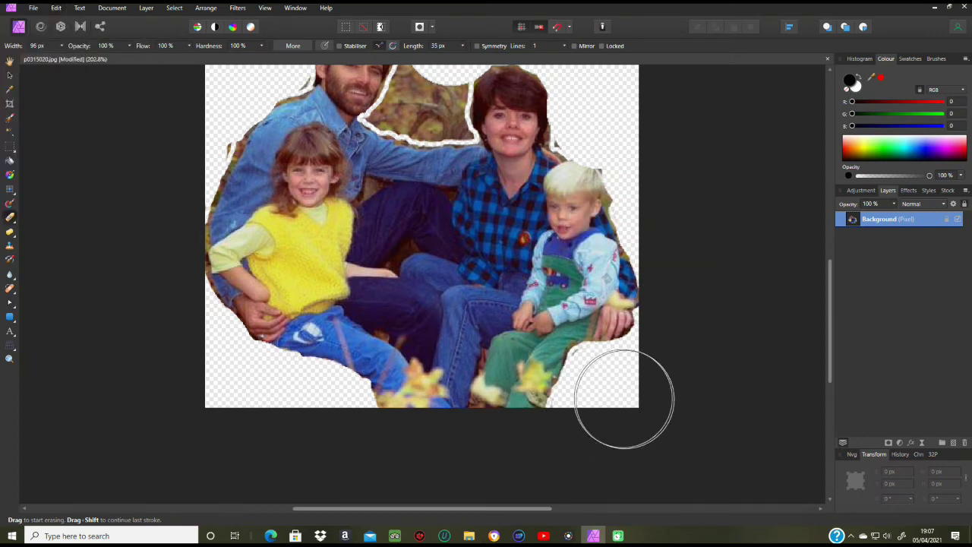
left_click_drag(428, 66, 412, 130)
scroll(412, 130, "down", 1)
key("ctrl+z")
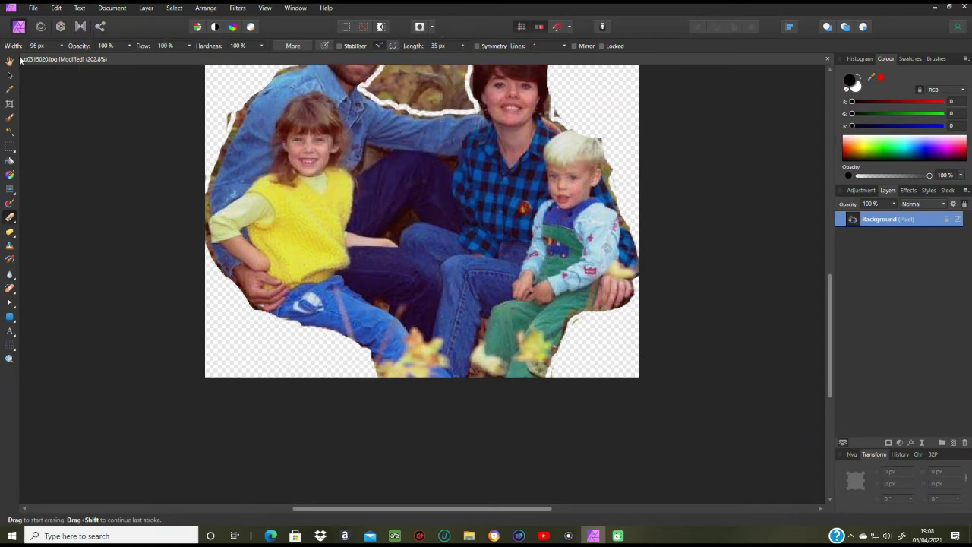
left_click(59, 47)
scroll(599, 218, "up", 2)
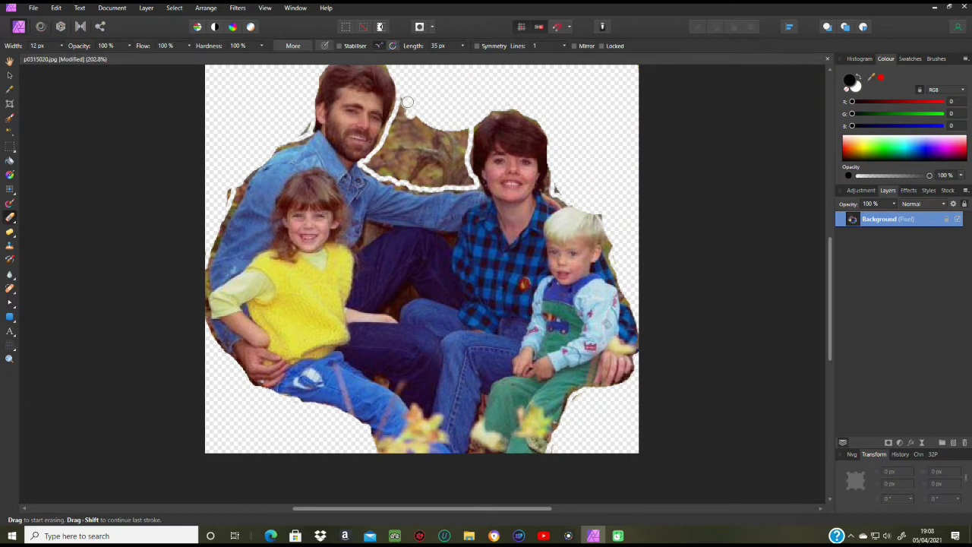
Erase the foliage patch between the parents' heads and beside their faces with the 12 px eraser.
mouse_move(404, 99)
left_mouse_down()
mouse_move(431, 134)
mouse_move(464, 132)
mouse_move(468, 174)
mouse_move(429, 182)
mouse_move(392, 169)
left_mouse_up()
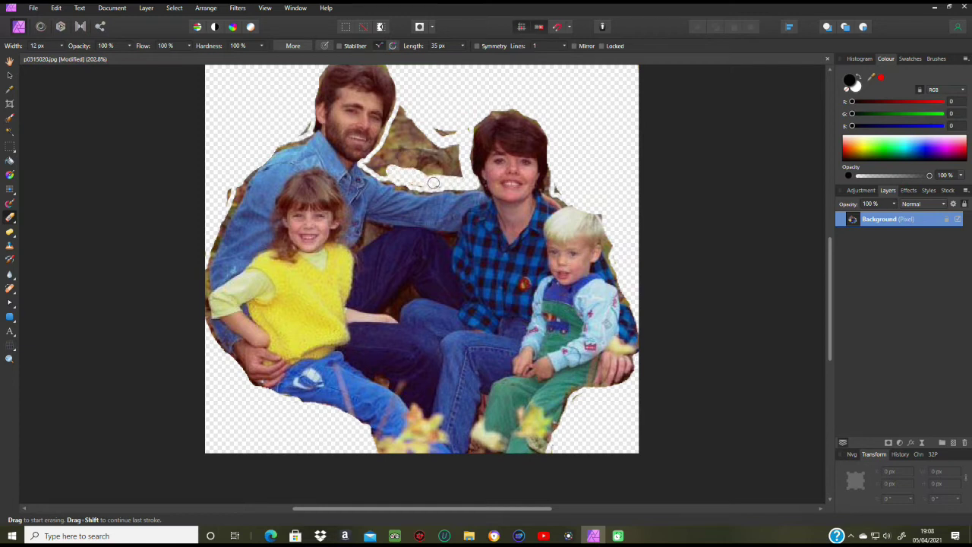
mouse_move(420, 184)
left_mouse_down()
mouse_move(456, 173)
mouse_move(453, 139)
mouse_move(436, 129)
mouse_move(392, 134)
mouse_move(385, 152)
left_mouse_up()
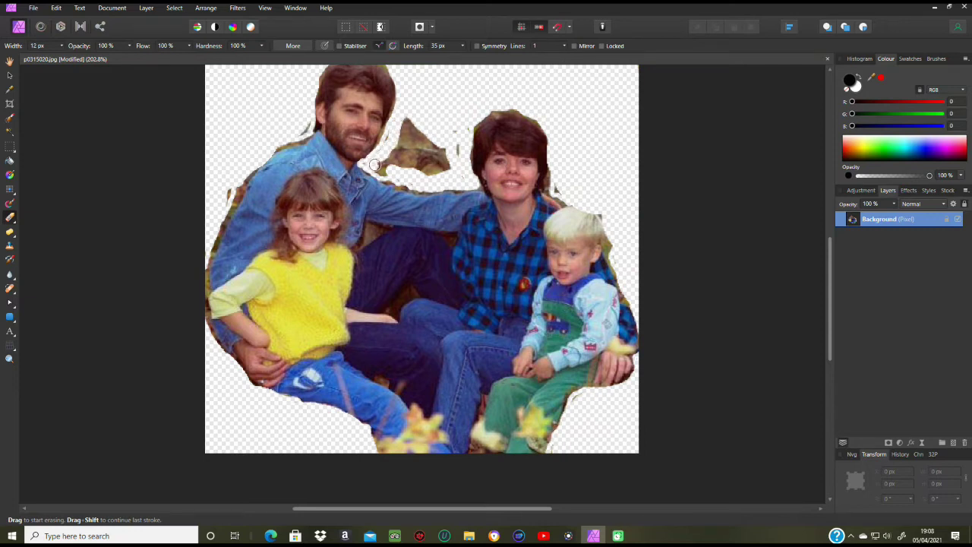
mouse_move(387, 171)
left_mouse_down()
mouse_move(394, 161)
mouse_move(420, 165)
left_mouse_up()
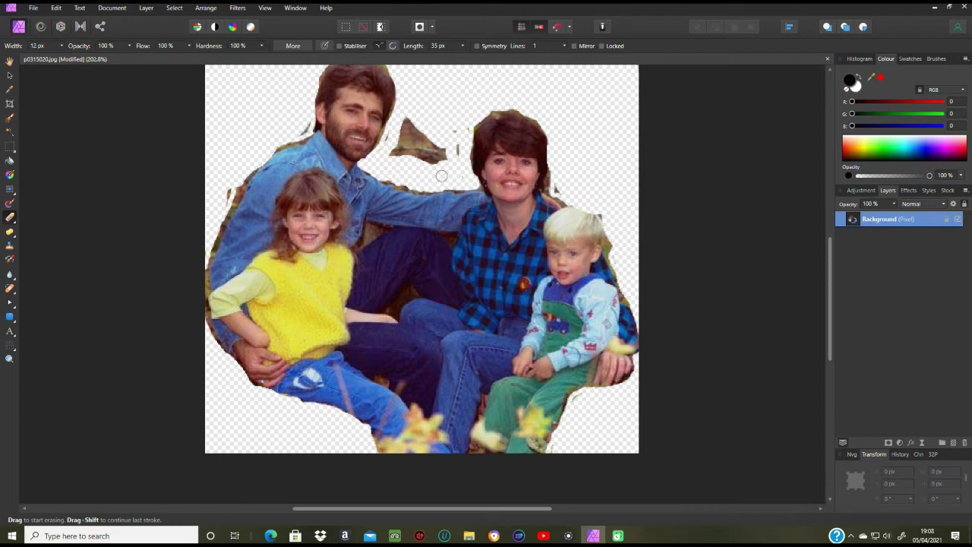
mouse_move(442, 129)
left_mouse_down()
mouse_move(407, 116)
mouse_move(392, 151)
mouse_move(414, 130)
mouse_move(452, 147)
mouse_move(412, 145)
mouse_move(433, 156)
left_mouse_up()
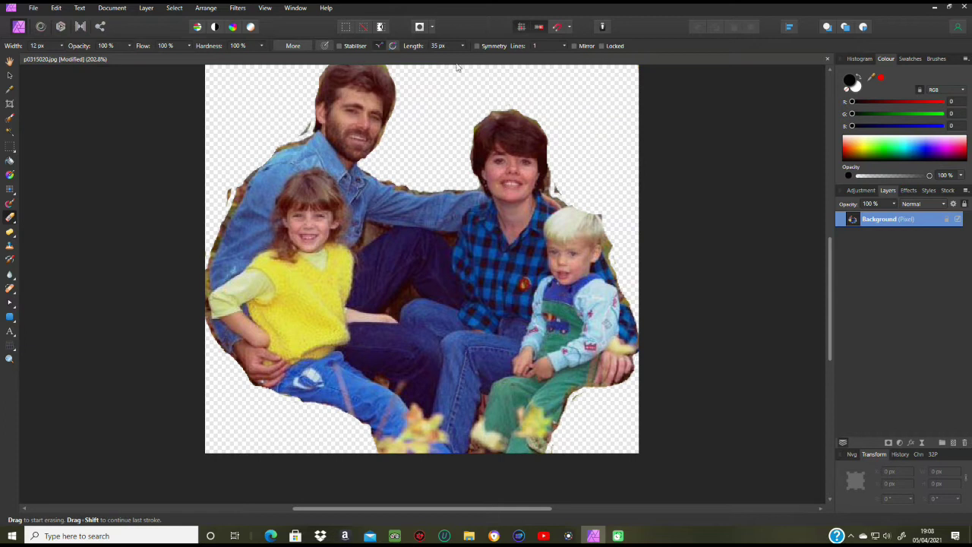
left_click(270, 9)
Zoom to 800%, shrink the eraser to 5 px, and clear the gap between arm and legs.
mouse_move(269, 20)
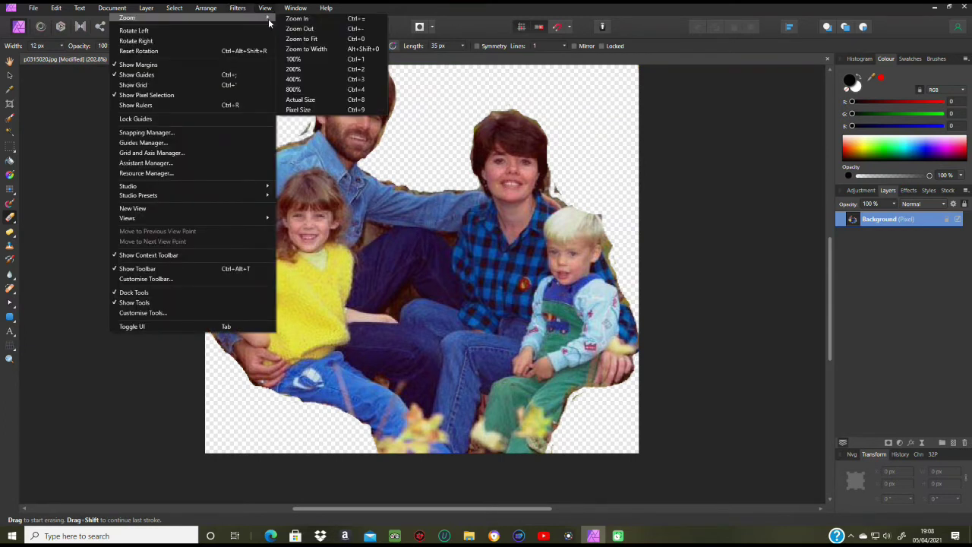
left_click(319, 90)
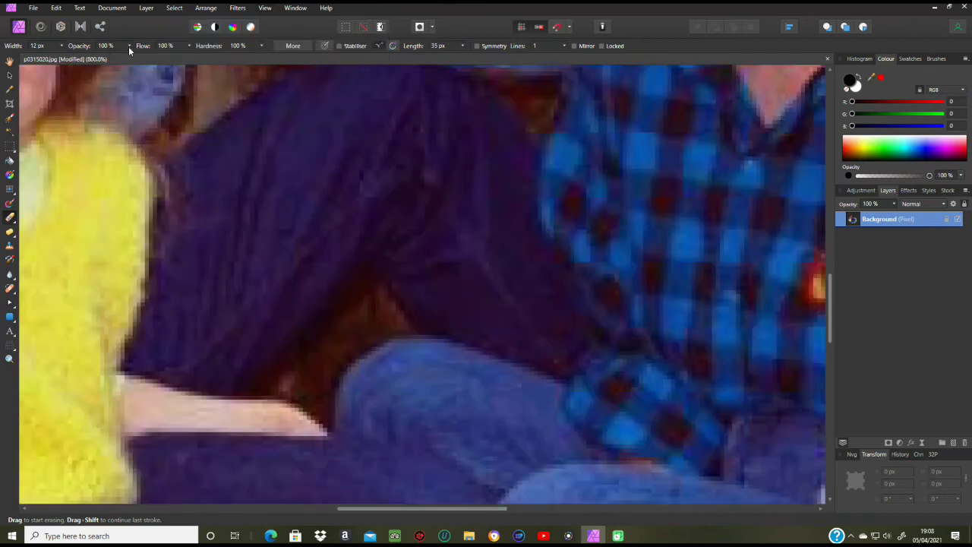
left_click(53, 47)
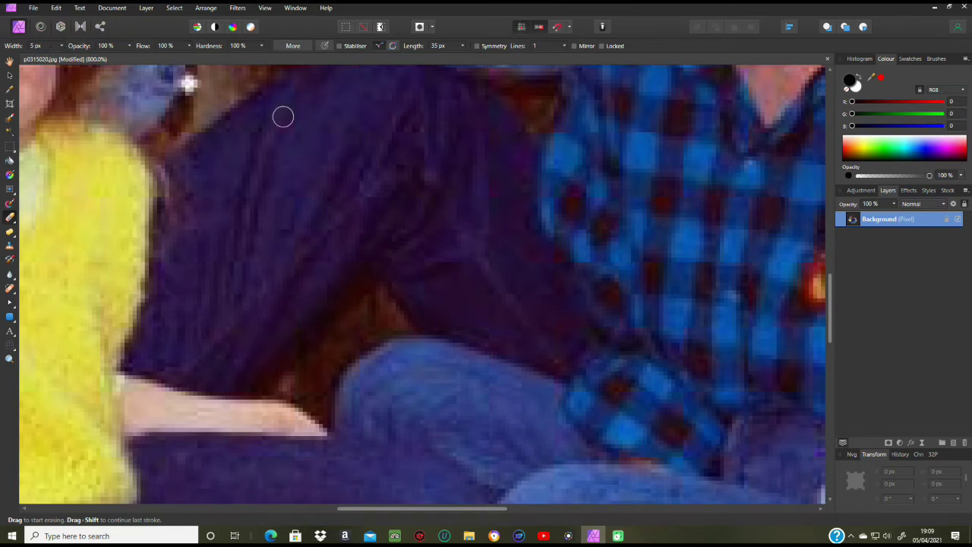
mouse_move(382, 282)
left_mouse_down()
mouse_move(308, 367)
mouse_move(266, 390)
left_mouse_up()
mouse_move(287, 390)
left_mouse_down()
mouse_move(325, 417)
mouse_move(330, 379)
mouse_move(313, 383)
mouse_move(375, 332)
mouse_move(414, 325)
mouse_move(392, 288)
mouse_move(366, 320)
mouse_move(393, 312)
mouse_move(382, 308)
mouse_move(311, 376)
left_mouse_up()
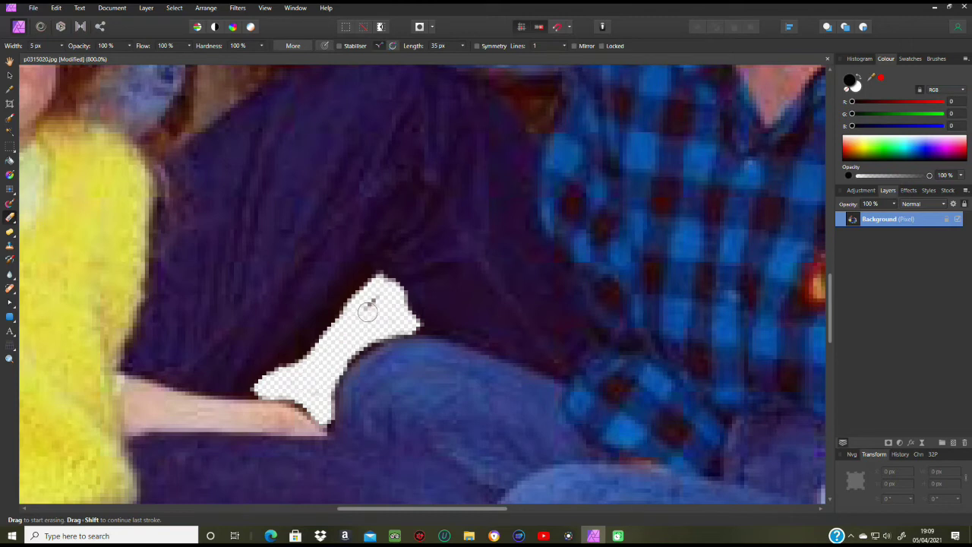
Erase the background streaks between the legs, beside the green sleeve and under the blue sleeve.
scroll(612, 289, "down", 6)
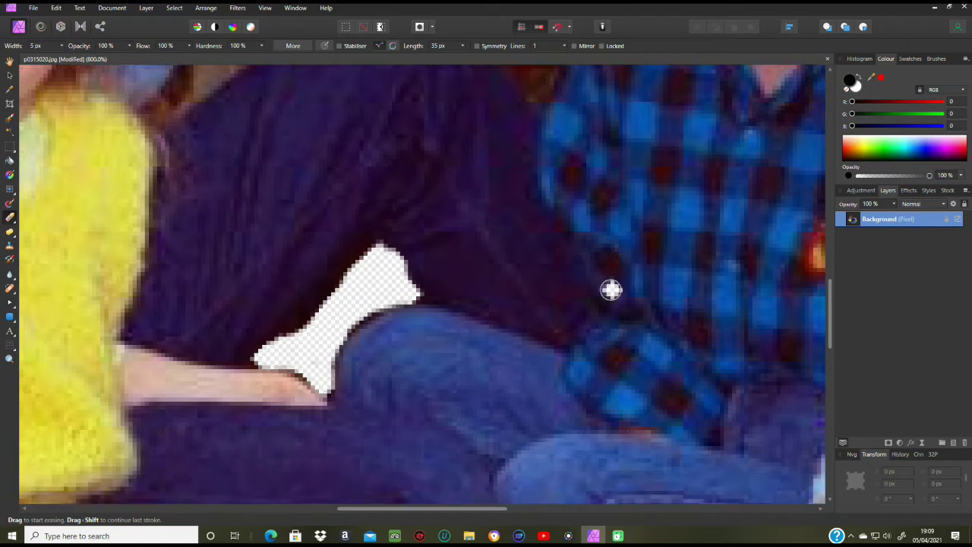
scroll(592, 285, "down", 6)
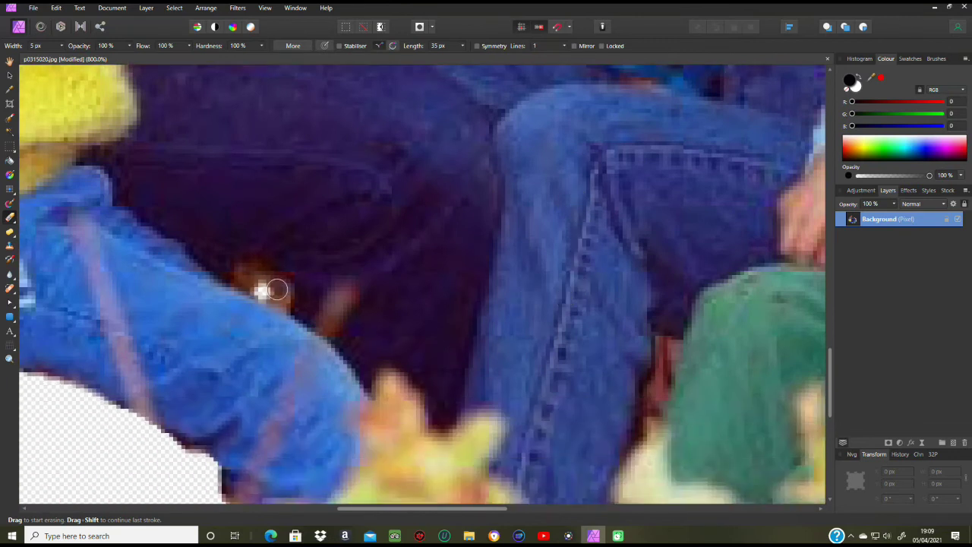
left_click_drag(350, 292, 329, 327)
mouse_move(236, 275)
left_mouse_down()
mouse_move(286, 278)
mouse_move(289, 287)
mouse_move(281, 300)
mouse_move(258, 286)
left_mouse_up()
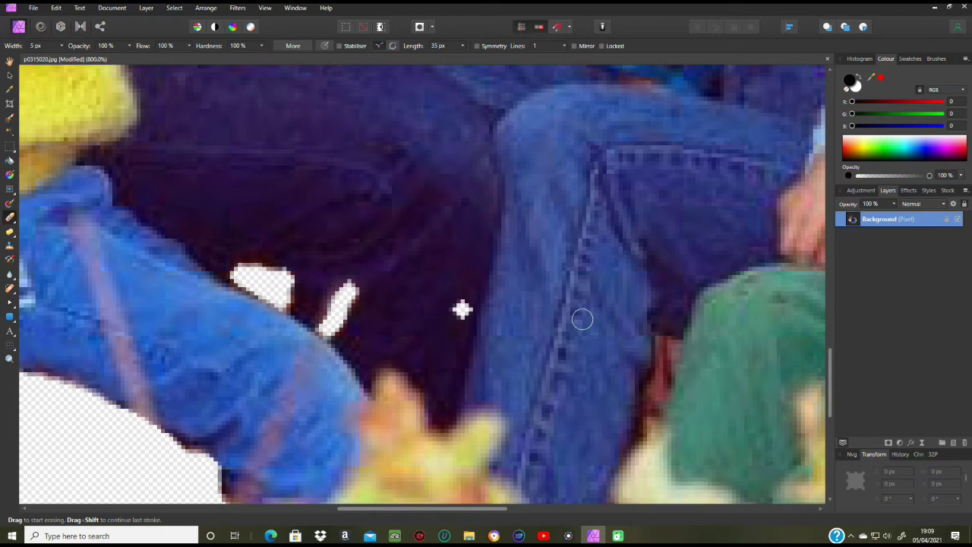
scroll(593, 319, "down", 2)
left_click_drag(663, 300, 651, 365)
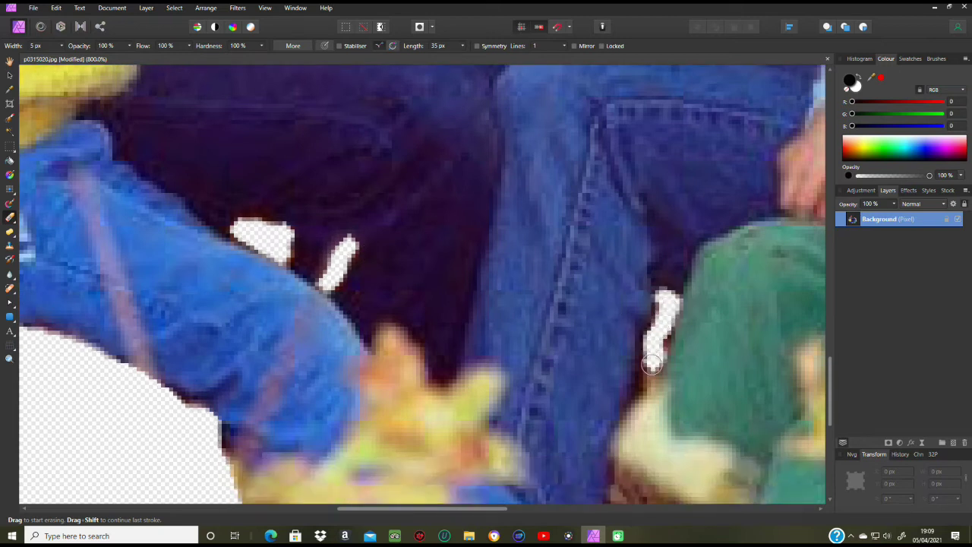
scroll(646, 334, "down", 4)
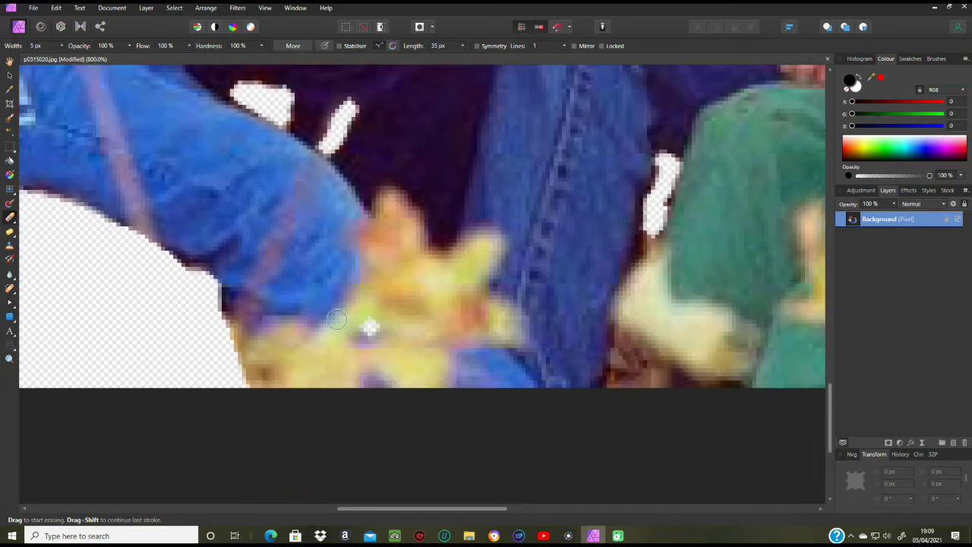
mouse_move(234, 327)
left_mouse_down()
mouse_move(220, 292)
mouse_move(262, 387)
mouse_move(229, 330)
left_mouse_up()
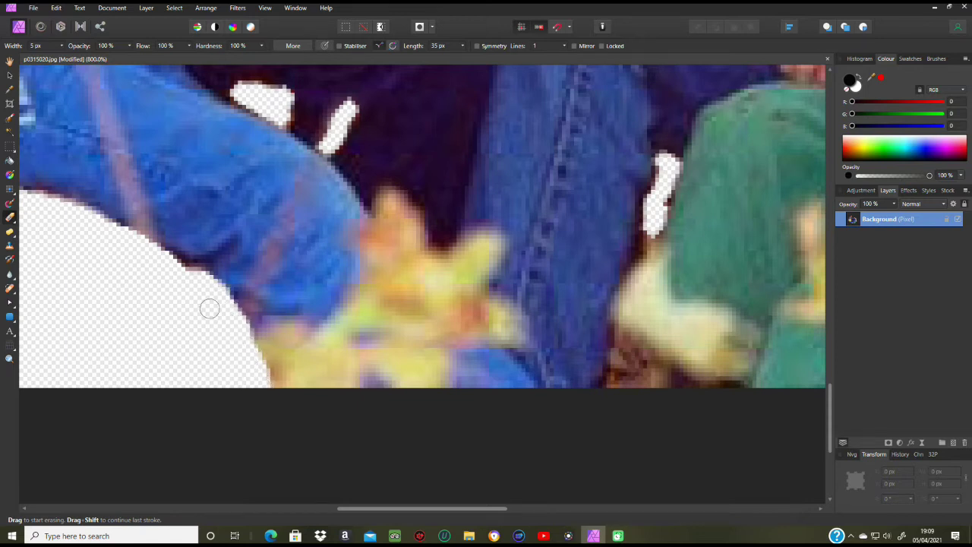
scroll(441, 326, "up", 3)
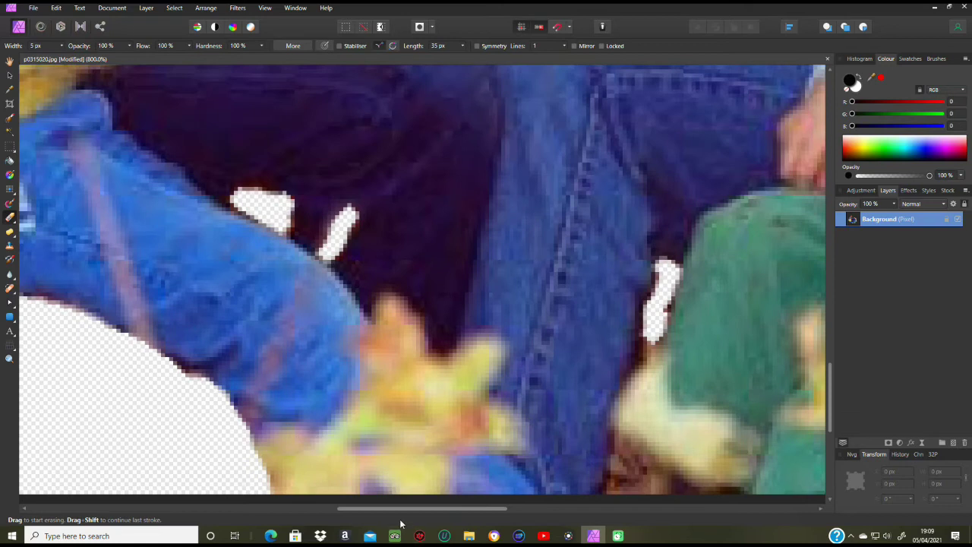
Erase the tan and dark fringe along the blue sleeve's lower and upper-left edges.
left_click_drag(402, 511, 304, 509)
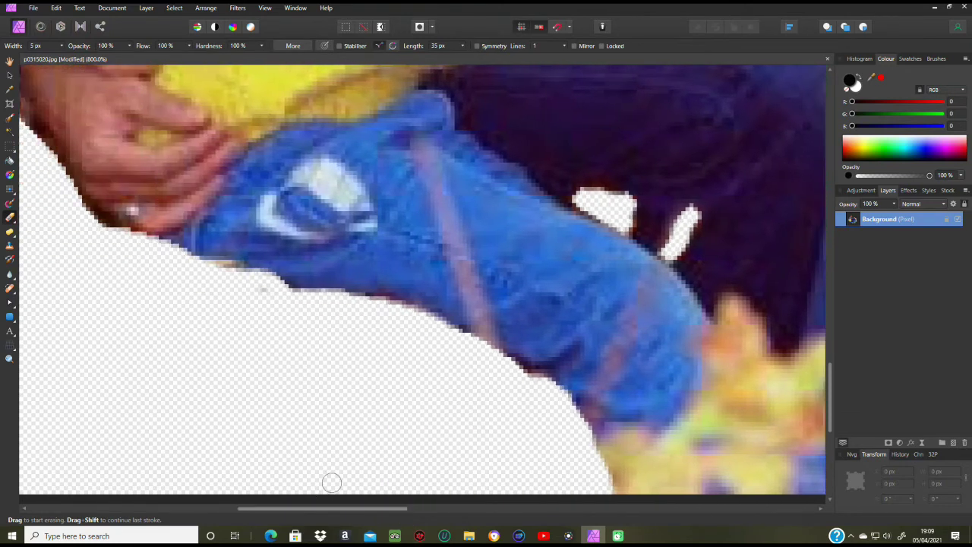
left_click_drag(242, 282, 204, 264)
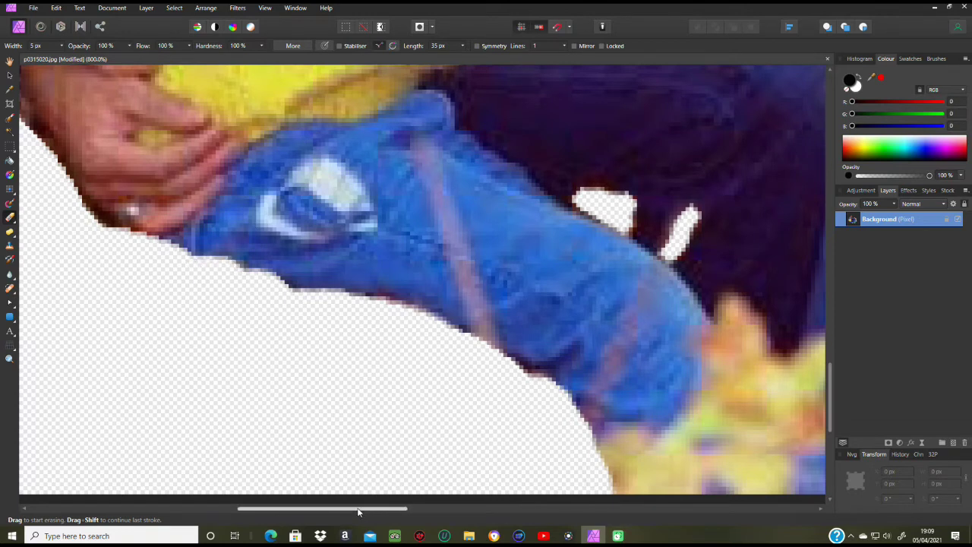
scroll(359, 383, "left", 5)
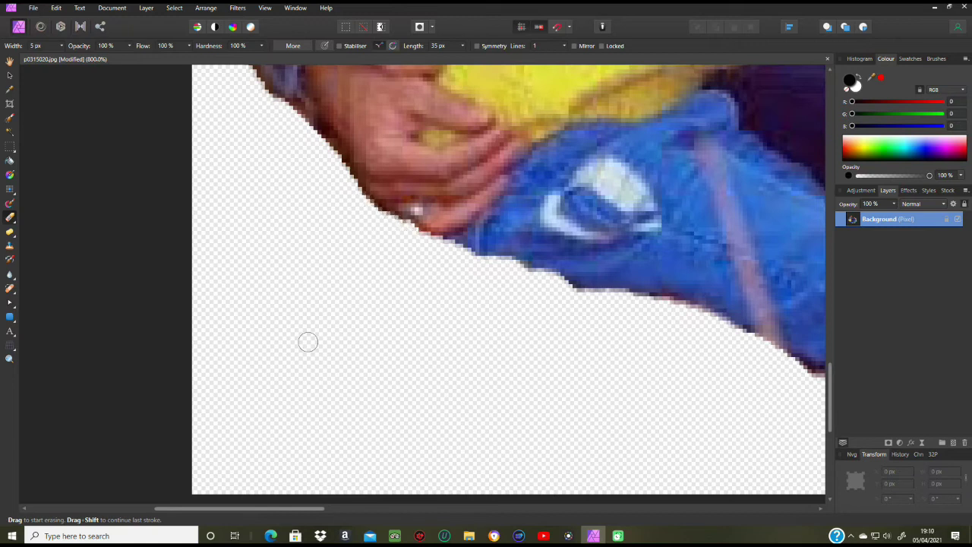
left_click_drag(291, 95, 331, 155)
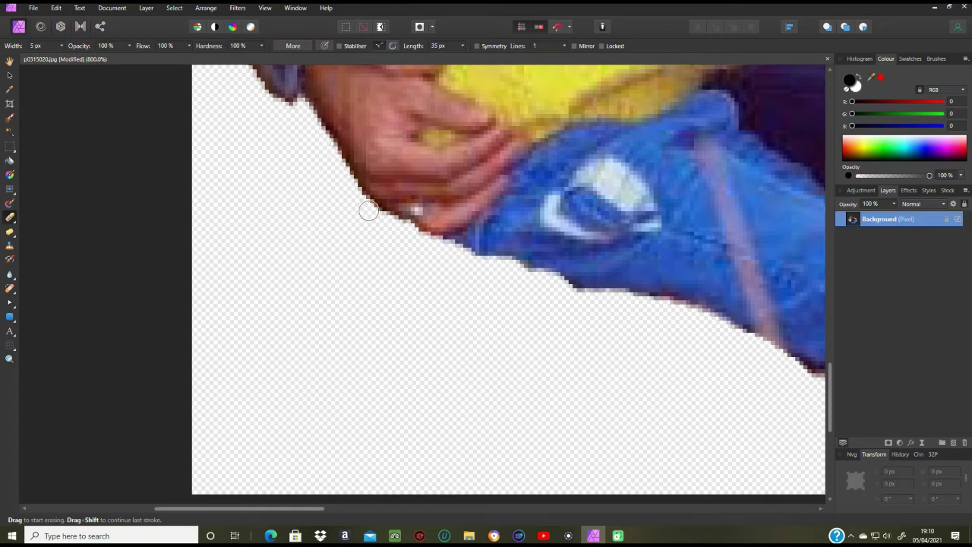
scroll(346, 368, "up", 5)
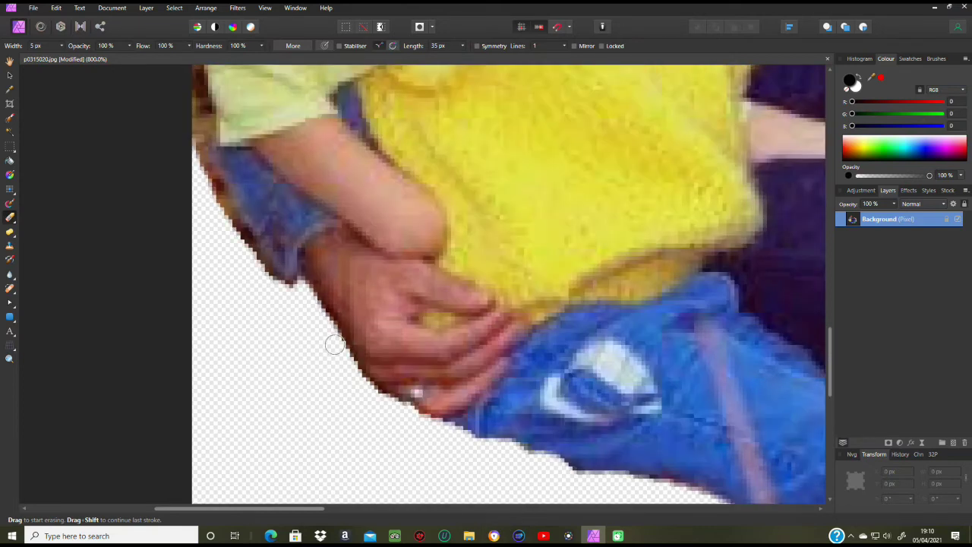
scroll(335, 471, "left", 3)
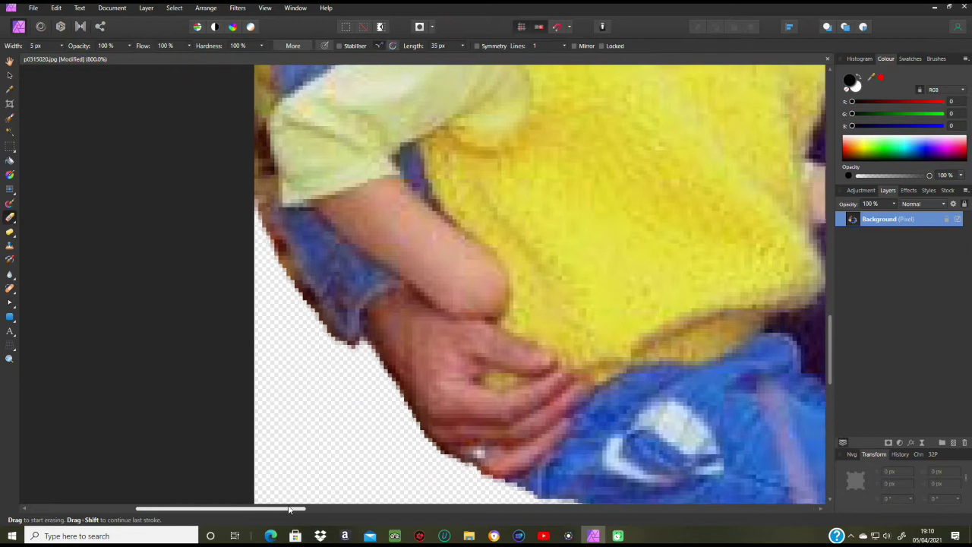
Clear the brown fringe along the arm's left and upper edges, including the slivers beside it.
mouse_move(407, 335)
left_mouse_down()
mouse_move(340, 209)
mouse_move(332, 231)
left_mouse_up()
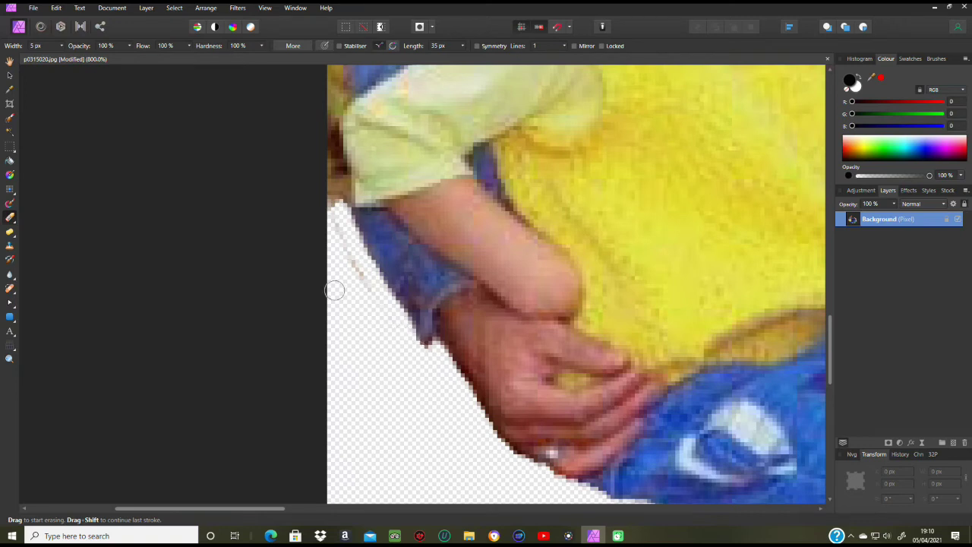
scroll(347, 354, "up", 2)
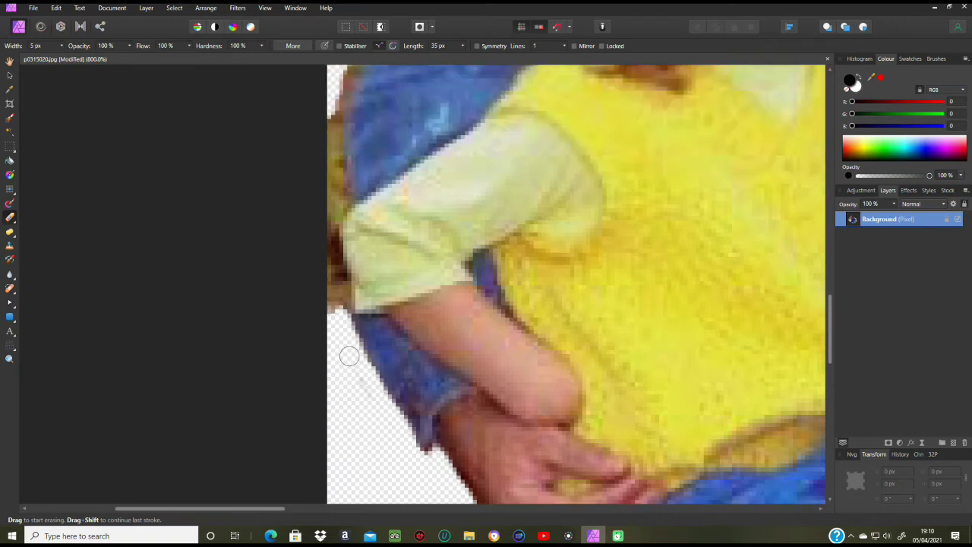
mouse_move(349, 385)
left_mouse_down()
mouse_move(332, 287)
mouse_move(338, 242)
mouse_move(344, 257)
mouse_move(335, 175)
mouse_move(325, 403)
mouse_move(324, 330)
left_mouse_up()
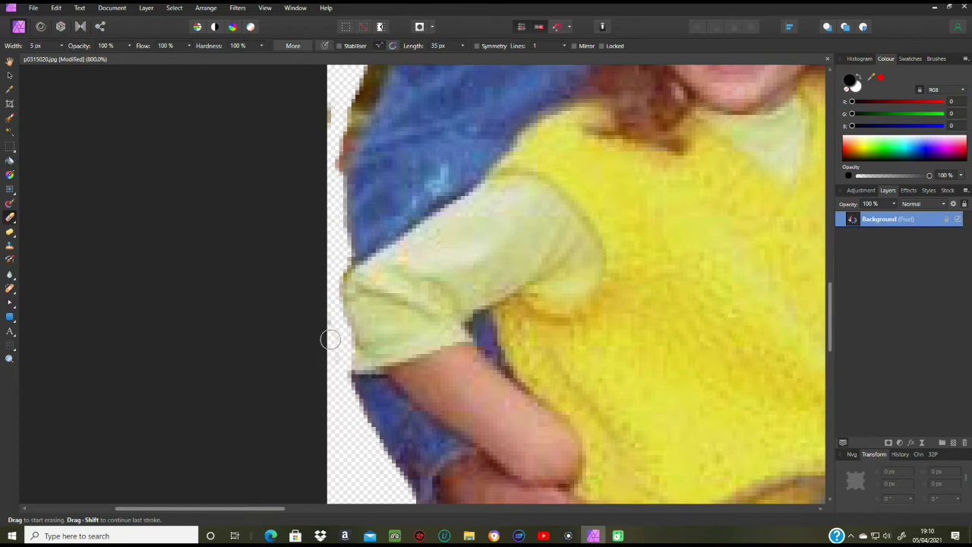
scroll(336, 317, "up", 5)
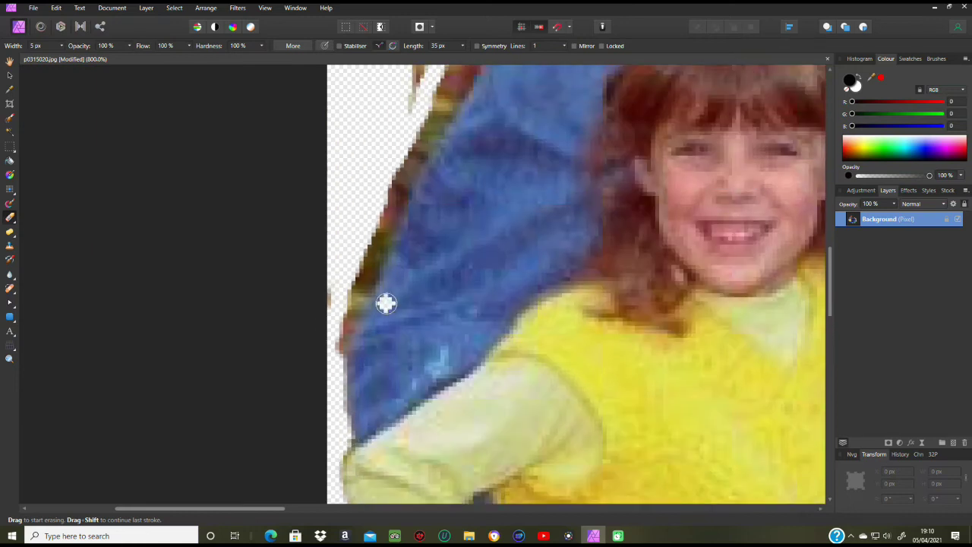
mouse_move(329, 323)
left_mouse_down()
mouse_move(329, 363)
mouse_move(341, 358)
mouse_move(401, 196)
mouse_move(379, 210)
mouse_move(358, 298)
left_mouse_up()
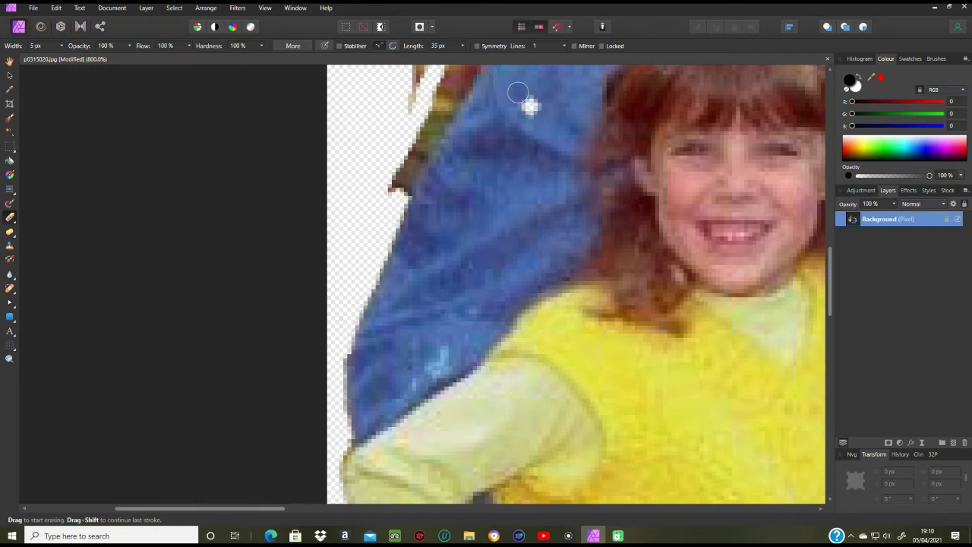
scroll(462, 341, "up", 6)
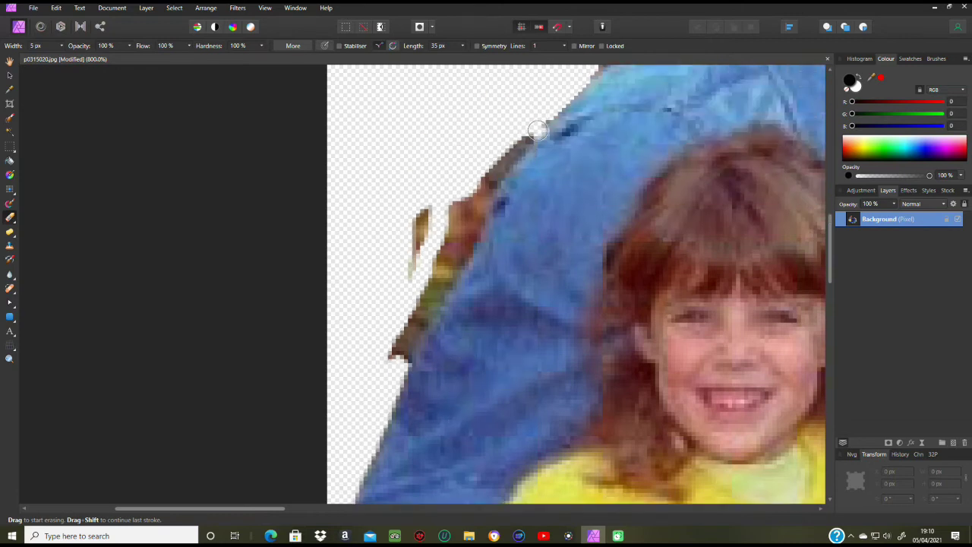
mouse_move(531, 134)
left_mouse_down()
mouse_move(431, 328)
mouse_move(401, 363)
mouse_move(393, 350)
mouse_move(406, 324)
mouse_move(413, 330)
mouse_move(475, 192)
mouse_move(512, 145)
mouse_move(467, 215)
left_mouse_up()
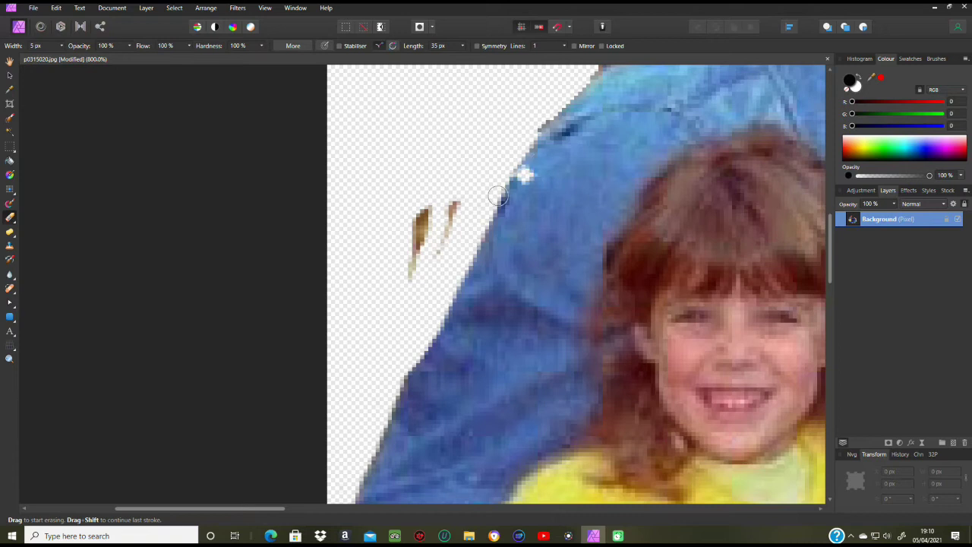
left_click_drag(459, 194, 443, 240)
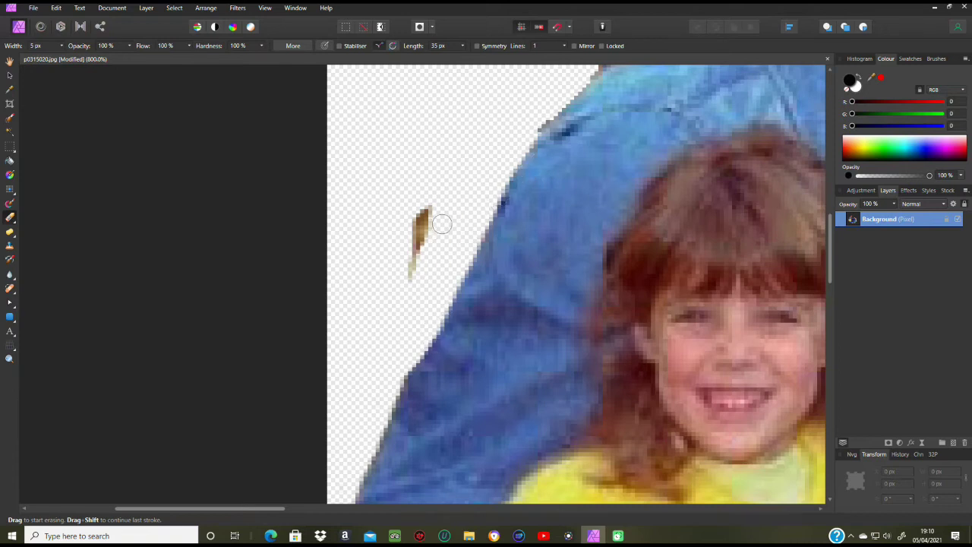
mouse_move(426, 207)
left_mouse_down()
mouse_move(408, 262)
mouse_move(431, 229)
left_mouse_up()
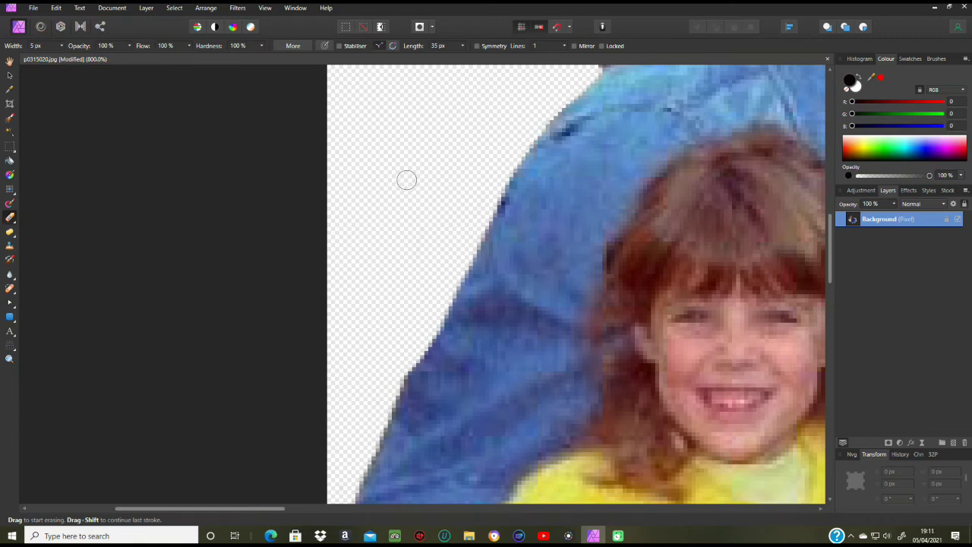
Erase the brown fringe along the man's shirt shoulder edge.
scroll(407, 179, "up", 5)
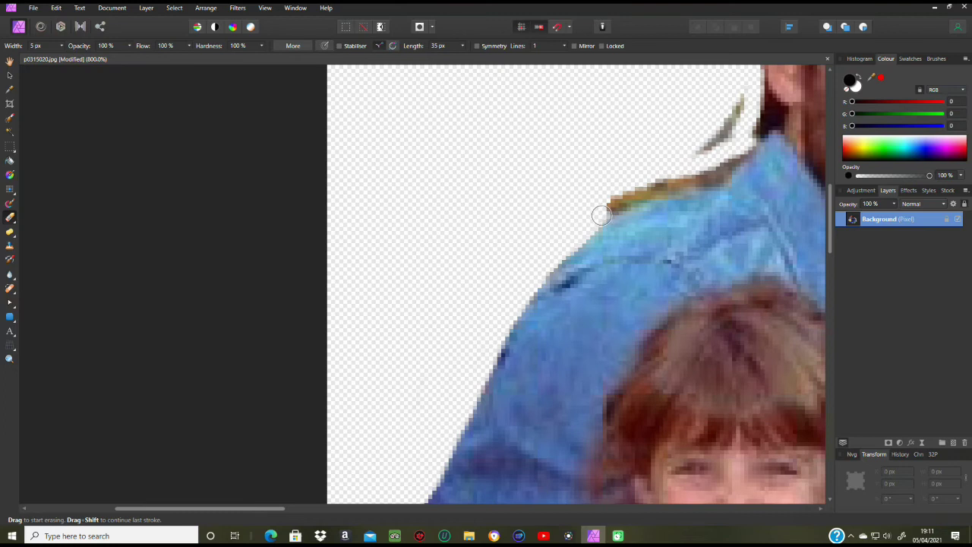
left_click_drag(604, 213, 675, 186)
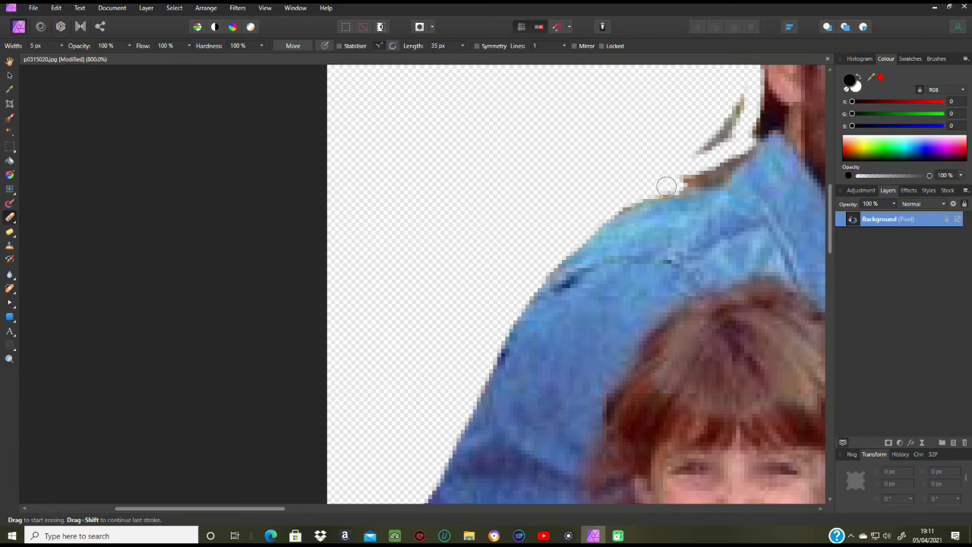
mouse_move(686, 187)
left_mouse_down()
mouse_move(746, 150)
mouse_move(746, 97)
mouse_move(675, 165)
mouse_move(682, 174)
mouse_move(728, 141)
left_mouse_up()
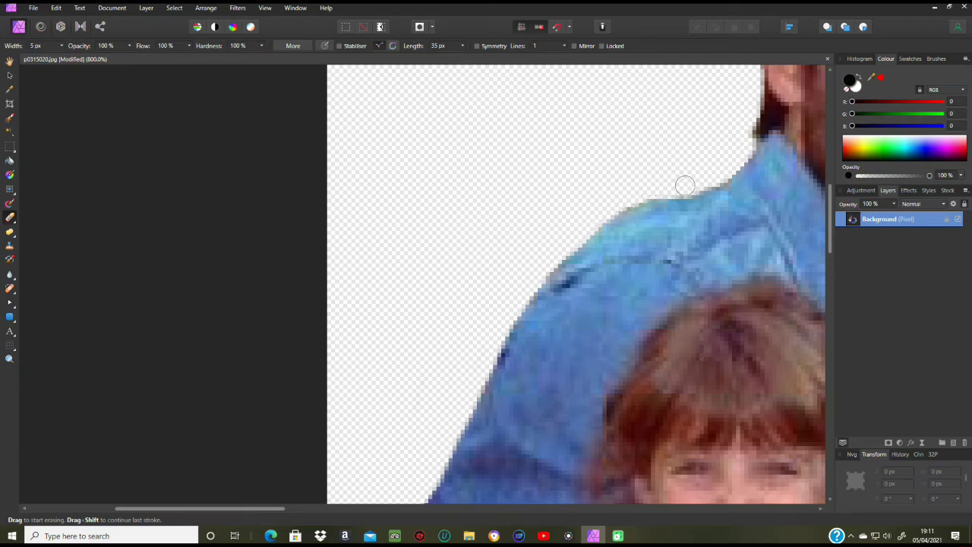
scroll(679, 177, "up", 5)
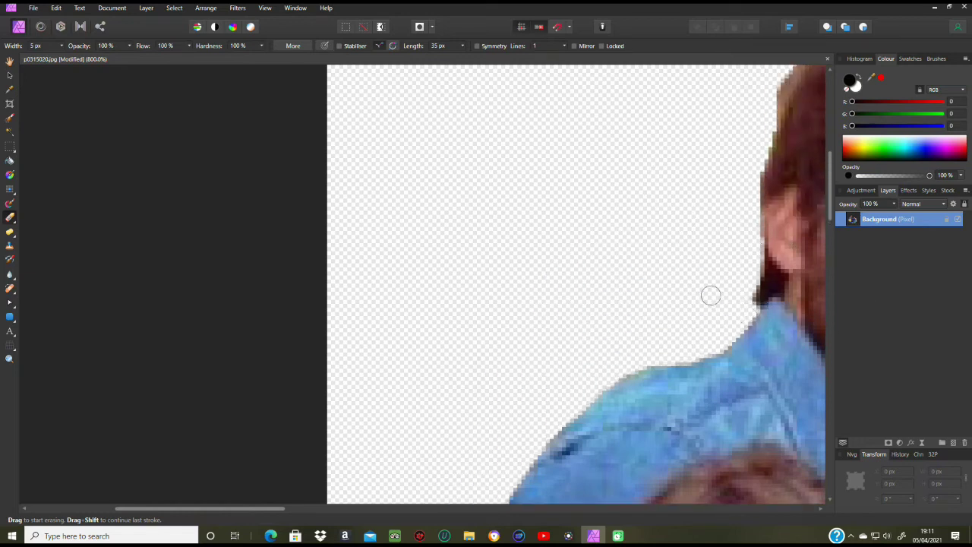
scroll(726, 287, "up", 2)
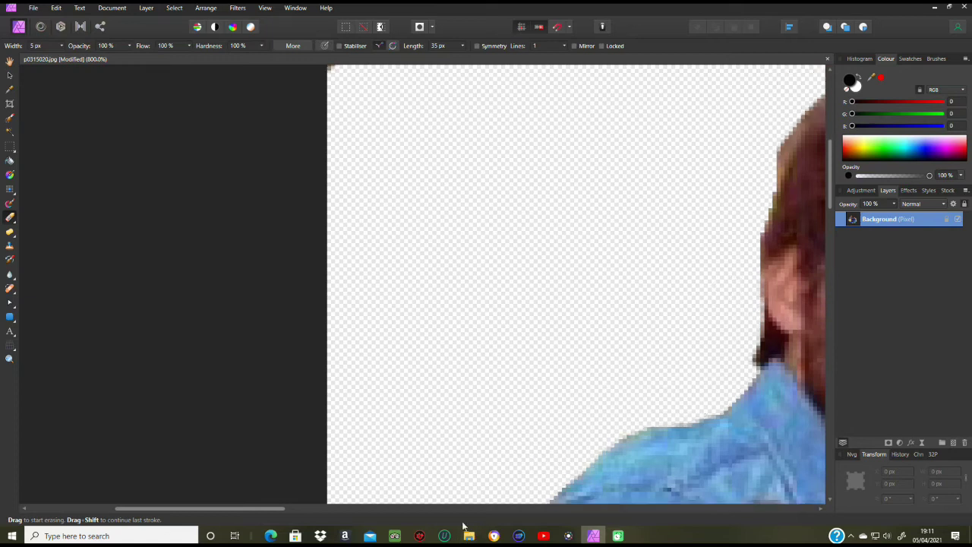
Clean stray and yellow fringe pixels along the top of the man's hair.
left_click_drag(201, 514, 279, 512)
mouse_move(504, 116)
left_mouse_down()
mouse_move(525, 157)
mouse_move(535, 117)
mouse_move(507, 167)
left_mouse_up()
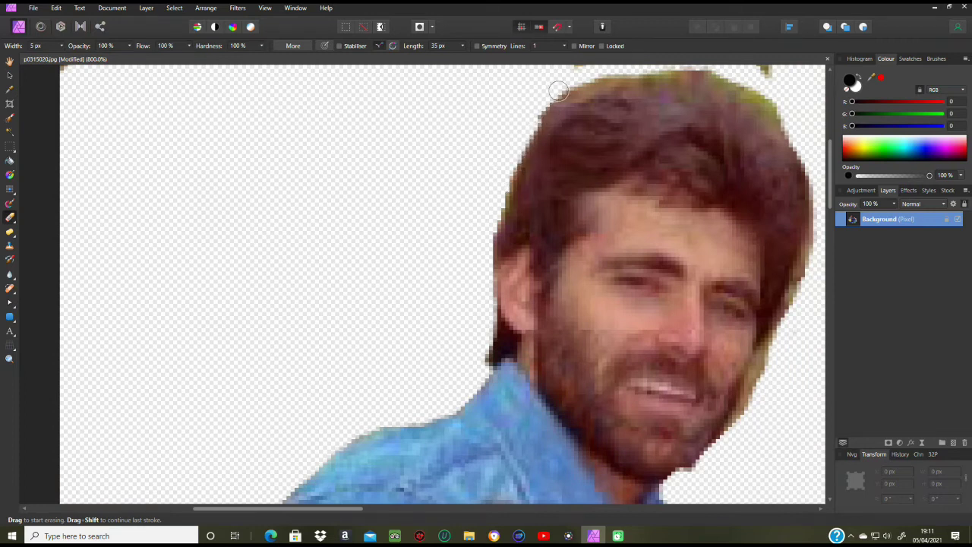
mouse_move(573, 88)
left_mouse_down()
mouse_move(623, 71)
mouse_move(706, 67)
left_mouse_up()
scroll(740, 157, "up", 2)
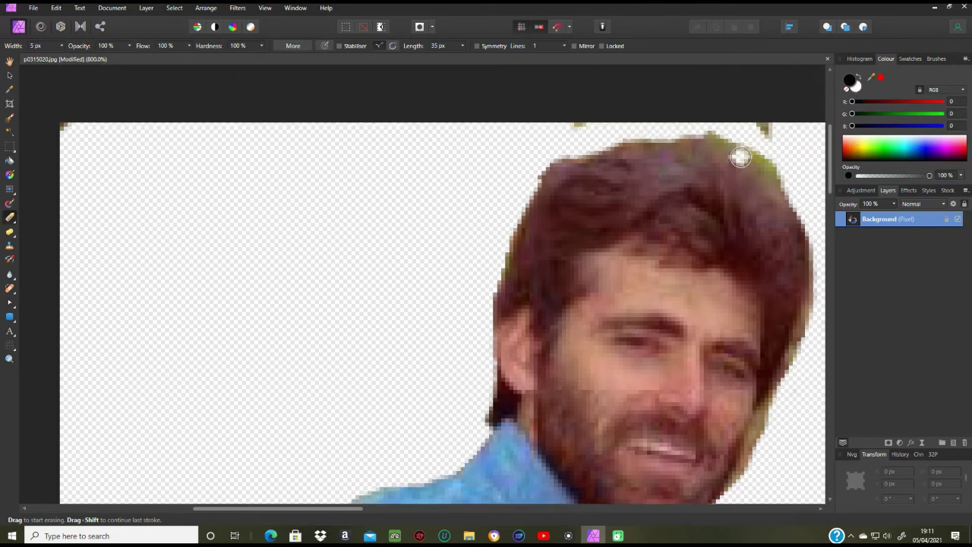
scroll(740, 157, "up", 1)
left_click_drag(577, 154, 723, 165)
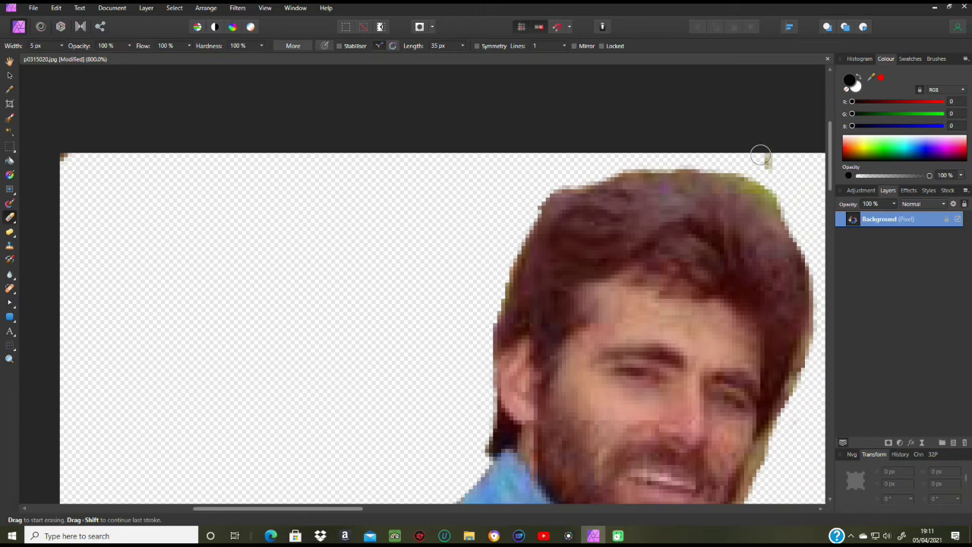
mouse_move(791, 178)
left_mouse_down()
mouse_move(723, 168)
mouse_move(786, 215)
left_mouse_up()
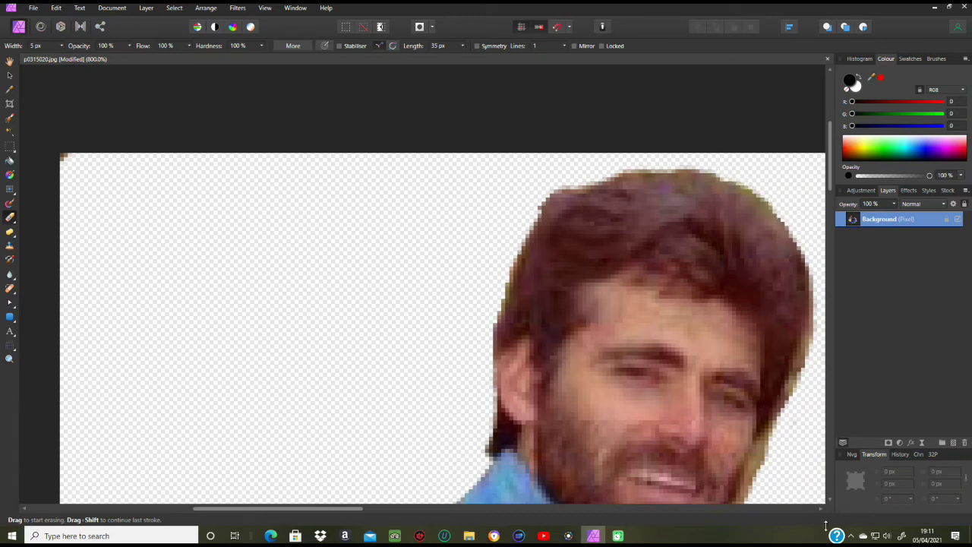
Erase the yellow fringe along the man's jaw and trim the shirt edge below his chin.
scroll(788, 441, "down", 3)
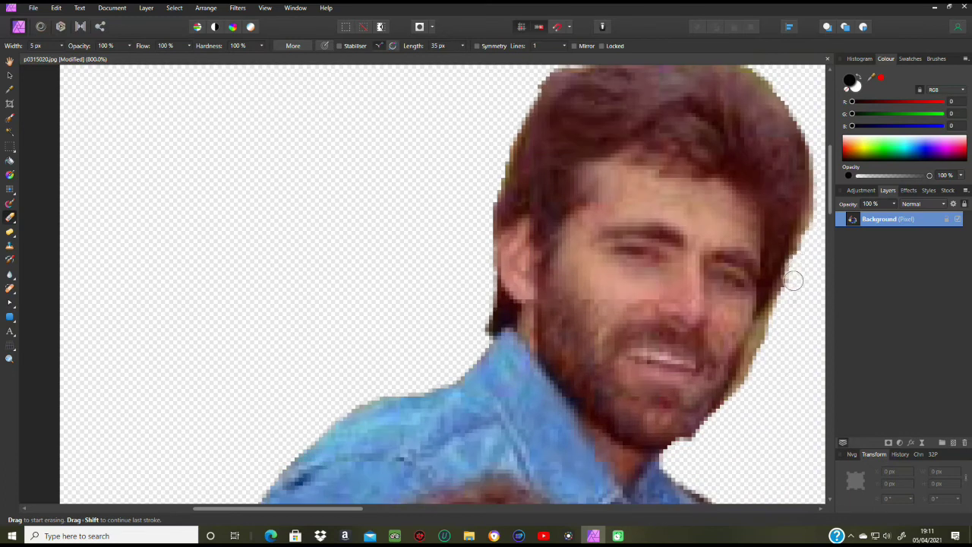
left_click_drag(770, 314, 747, 387)
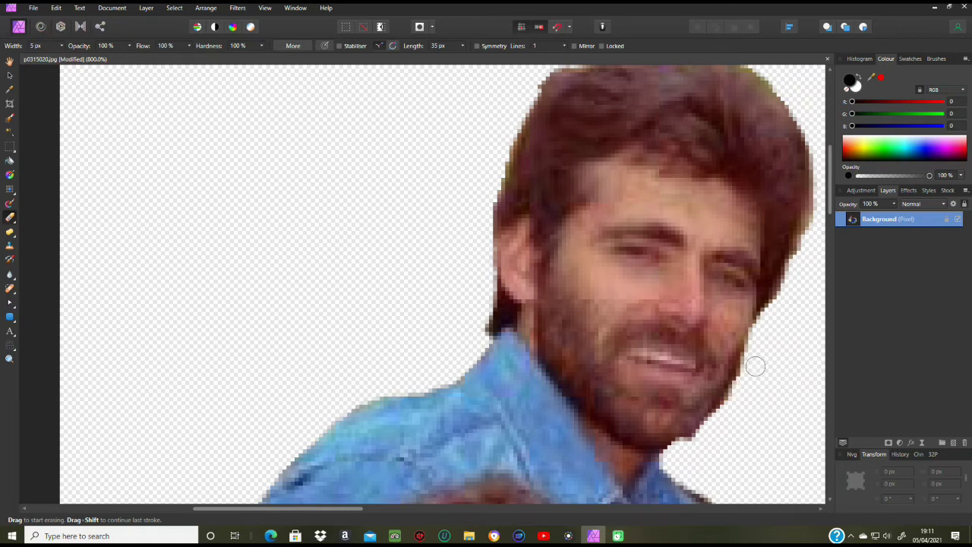
scroll(790, 370, "down", 1)
scroll(780, 357, "up", 3)
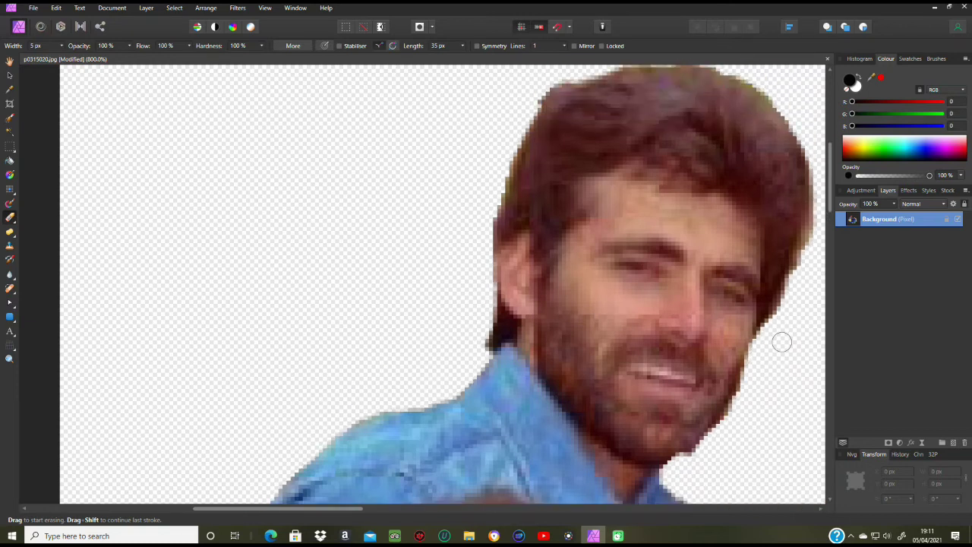
scroll(781, 342, "down", 2)
scroll(783, 341, "down", 3)
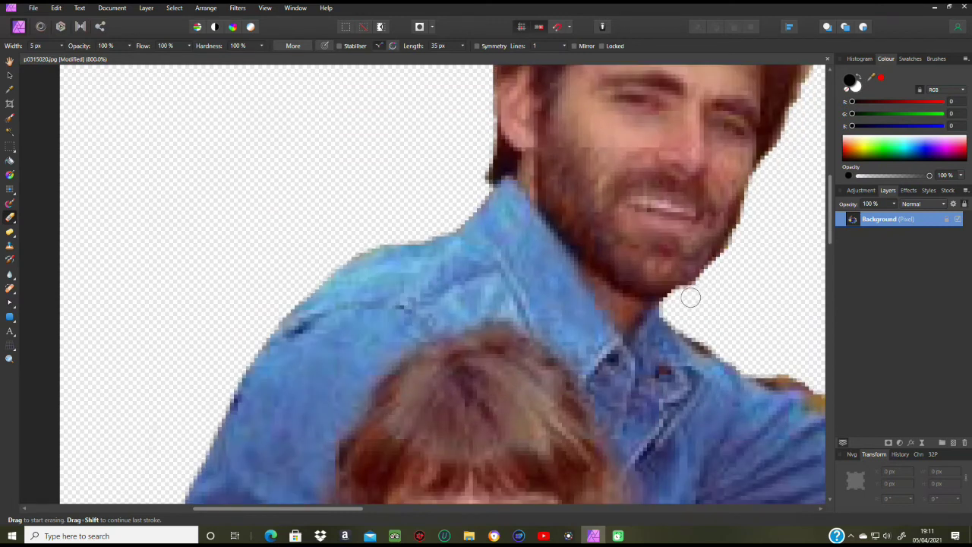
left_click_drag(684, 329, 710, 348)
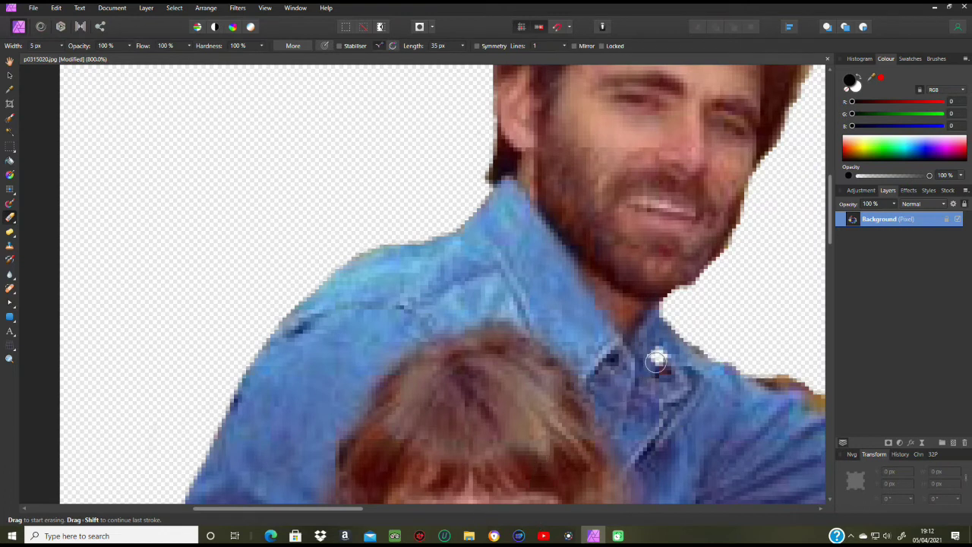
left_click_drag(357, 508, 469, 509)
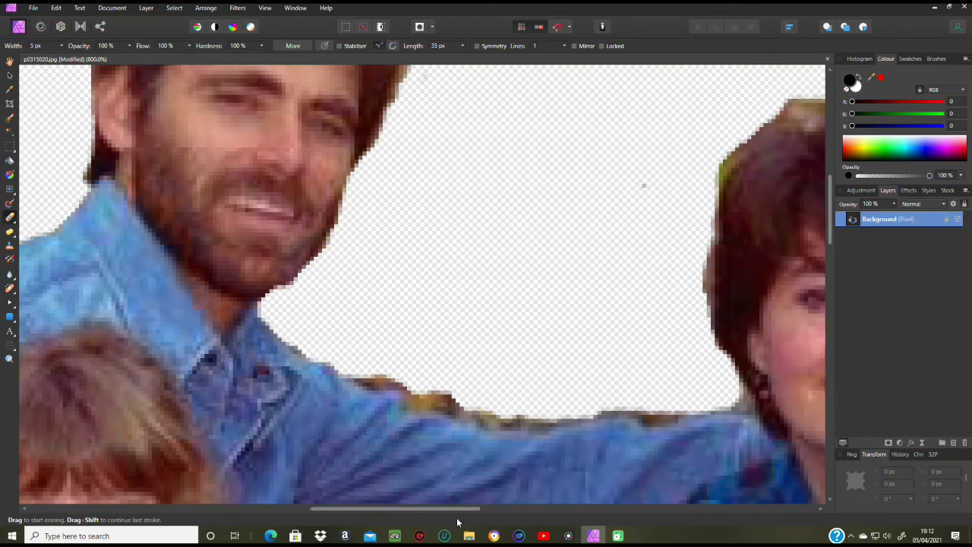
Erase fringe along the shirt arm's upper edge and the woman's left hair edge.
mouse_move(359, 372)
left_mouse_down()
mouse_move(396, 379)
mouse_move(416, 400)
mouse_move(443, 399)
mouse_move(492, 424)
mouse_move(620, 402)
mouse_move(684, 406)
left_mouse_up()
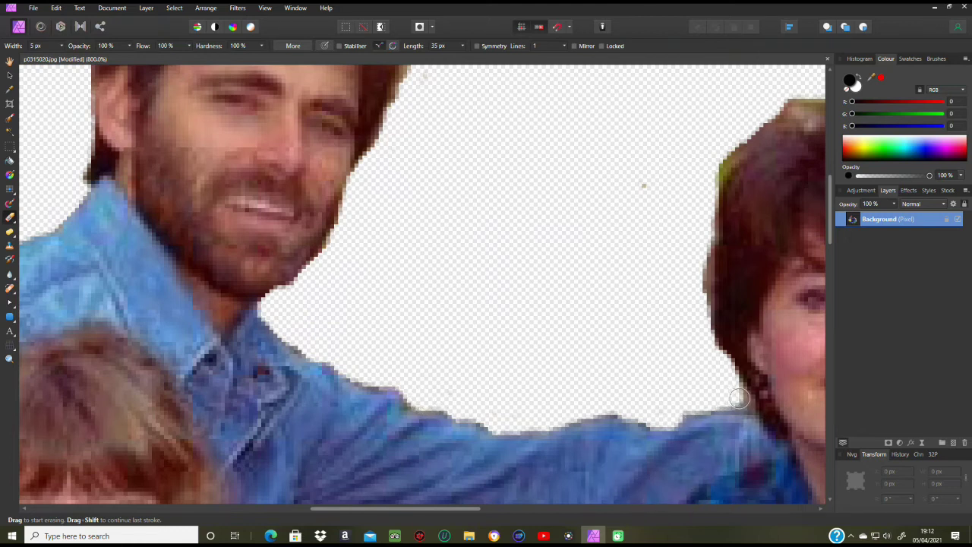
scroll(782, 433, "up", 2)
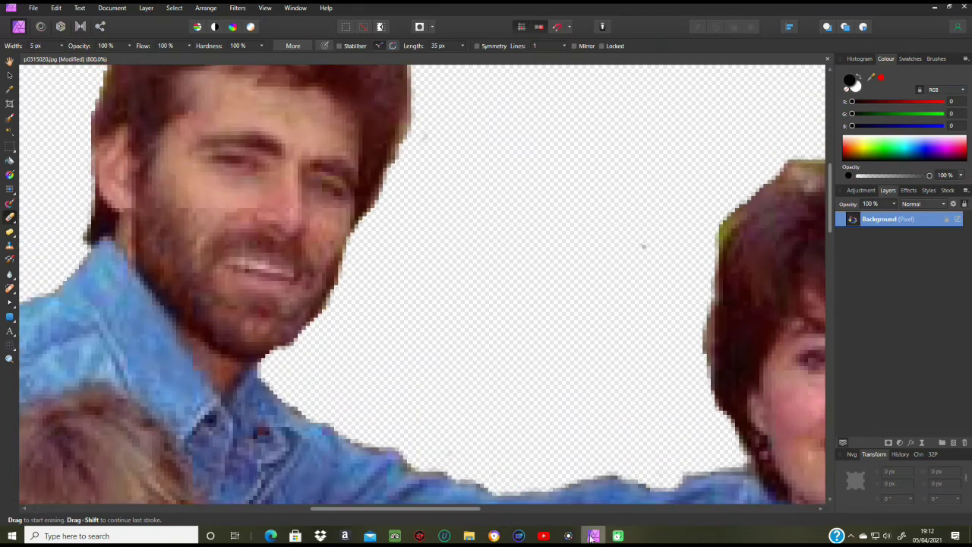
left_click_drag(454, 510, 547, 514)
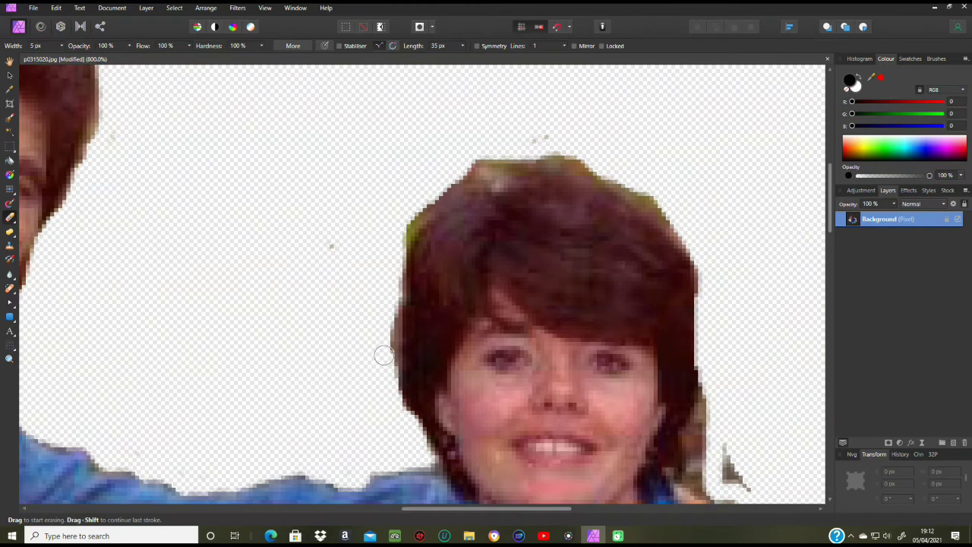
left_click_drag(385, 357, 390, 340)
mouse_move(393, 316)
left_mouse_down()
mouse_move(405, 236)
mouse_move(435, 202)
left_mouse_up()
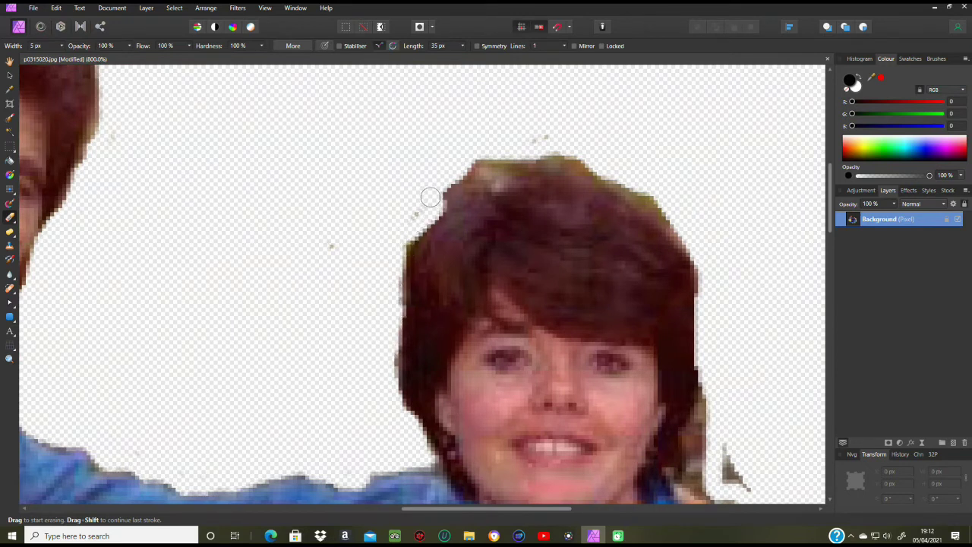
Clean the top and right edges of the woman's hair and the top of the boy's white hair.
mouse_move(497, 155)
left_mouse_down()
mouse_move(566, 151)
mouse_move(591, 173)
mouse_move(636, 187)
mouse_move(679, 220)
mouse_move(697, 255)
left_mouse_up()
scroll(744, 367, "down", 5)
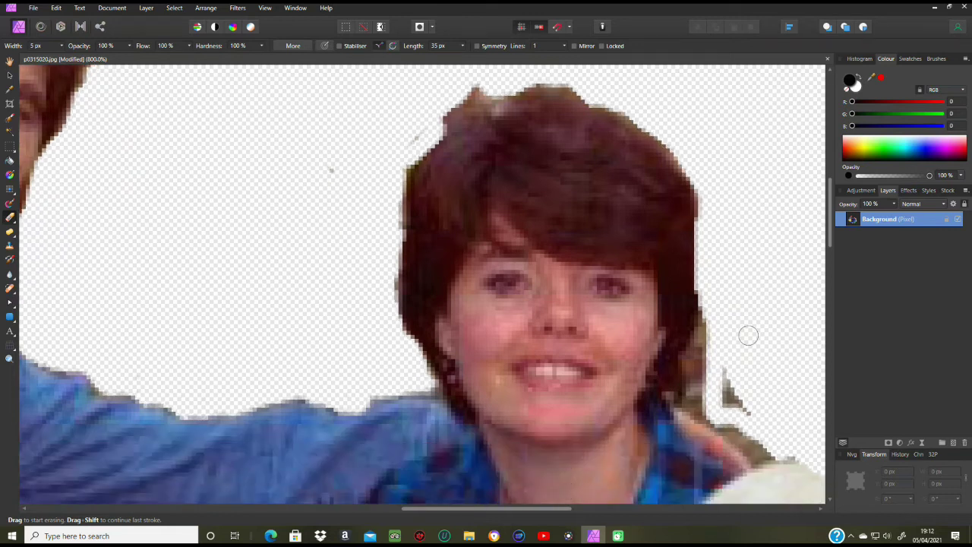
mouse_move(709, 234)
left_mouse_down()
mouse_move(693, 278)
mouse_move(702, 292)
mouse_move(696, 329)
left_mouse_up()
mouse_move(713, 267)
left_mouse_down()
mouse_move(739, 296)
mouse_move(744, 322)
mouse_move(717, 294)
mouse_move(721, 261)
mouse_move(733, 326)
mouse_move(699, 335)
mouse_move(665, 306)
mouse_move(692, 331)
mouse_move(763, 356)
mouse_move(733, 356)
mouse_move(689, 334)
mouse_move(758, 363)
left_mouse_up()
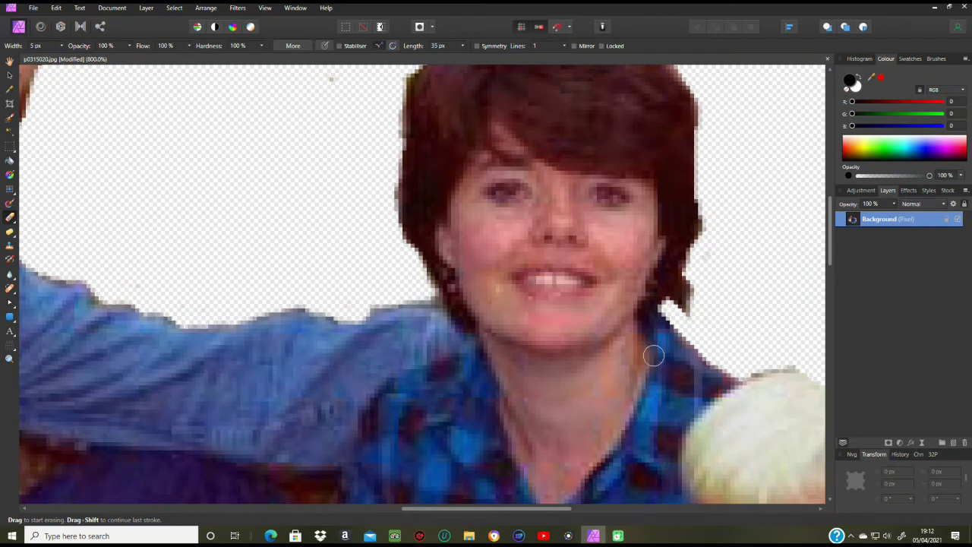
left_click_drag(562, 513, 649, 512)
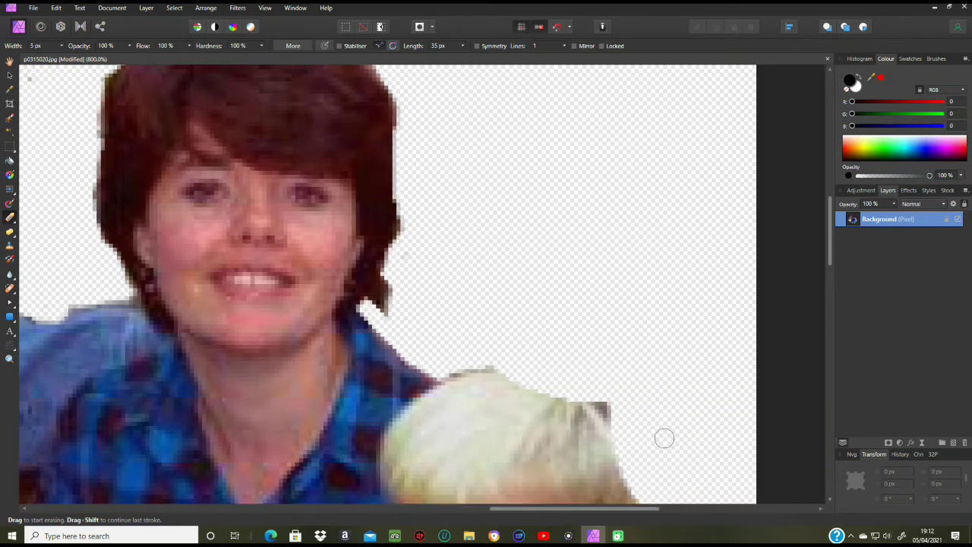
left_click_drag(601, 403, 621, 419)
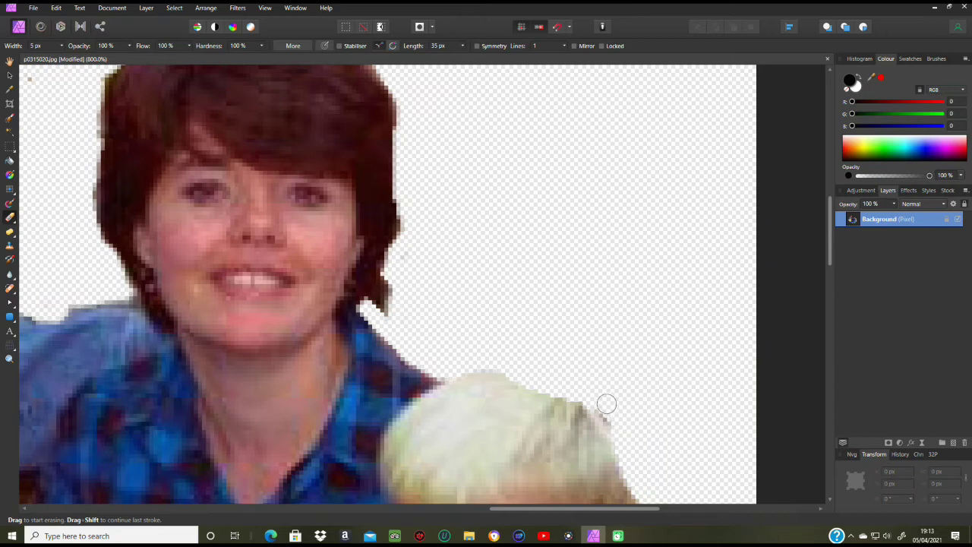
Erase the greenish fringe on the hair edge and the dark pixels along the jacket's right edge.
scroll(682, 380, "down", 5)
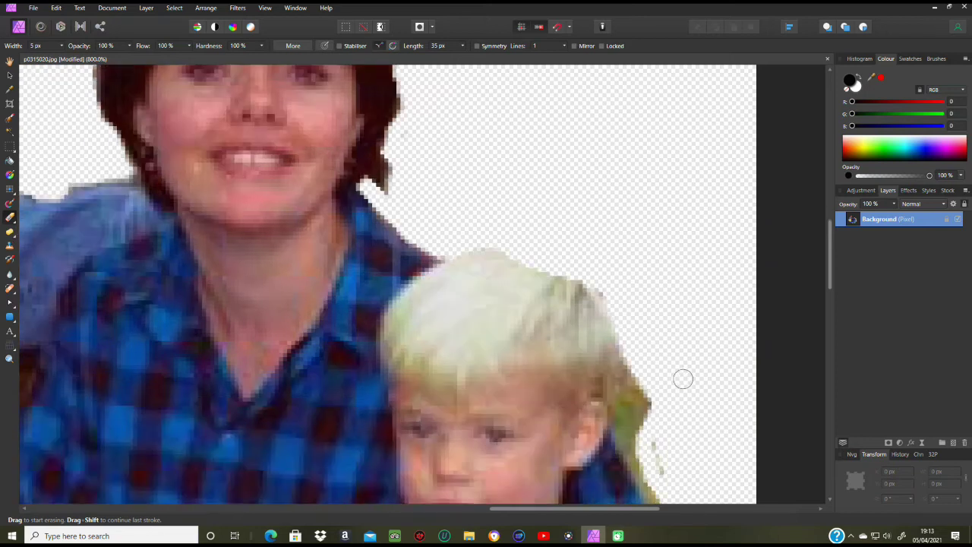
mouse_move(634, 296)
left_mouse_down()
mouse_move(622, 362)
mouse_move(672, 475)
mouse_move(677, 437)
mouse_move(643, 348)
mouse_move(637, 364)
mouse_move(655, 312)
left_mouse_up()
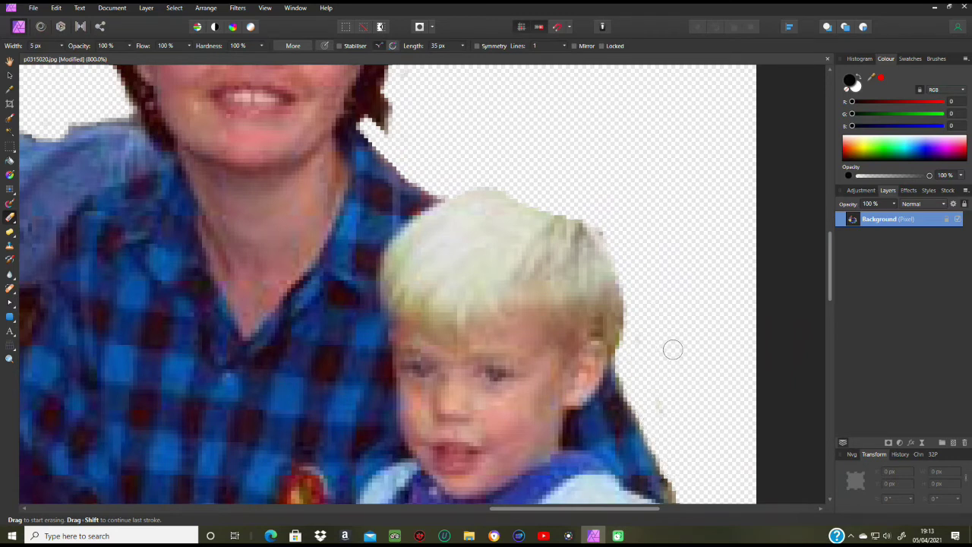
scroll(726, 333, "down", 4)
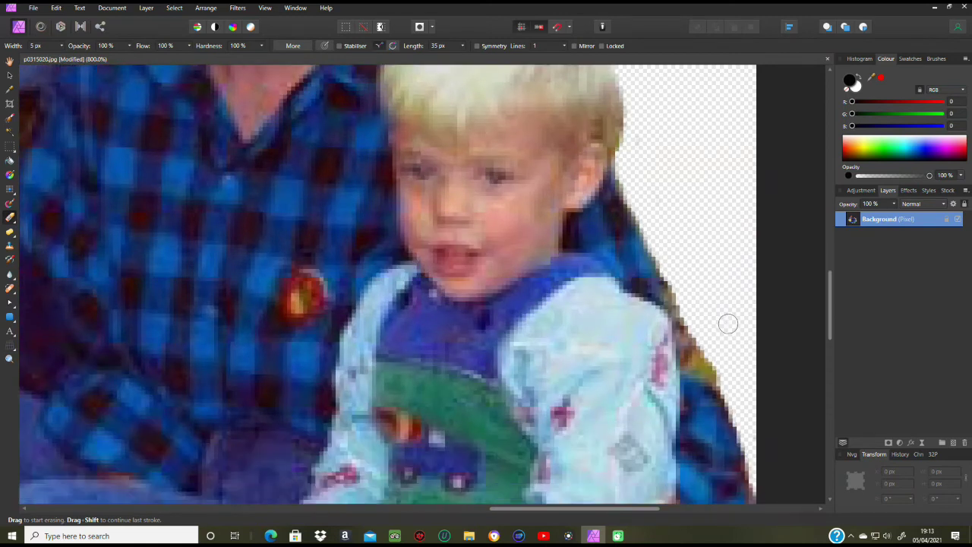
mouse_move(659, 254)
left_mouse_down()
mouse_move(691, 368)
mouse_move(702, 360)
mouse_move(730, 403)
left_mouse_up()
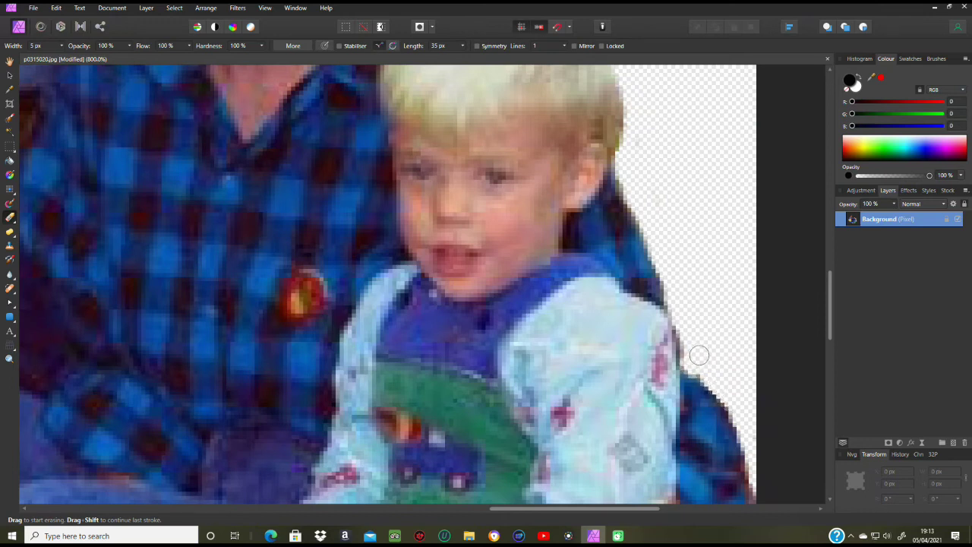
Clear the leftover green and brown strips along the bottom edge and in the lower-left corner.
scroll(699, 355, "down", 6)
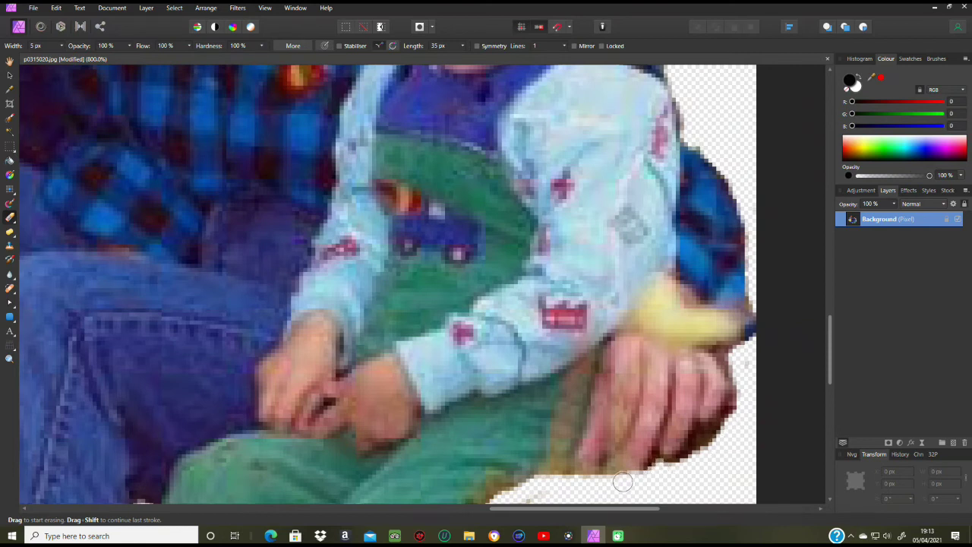
left_click_drag(610, 474, 551, 477)
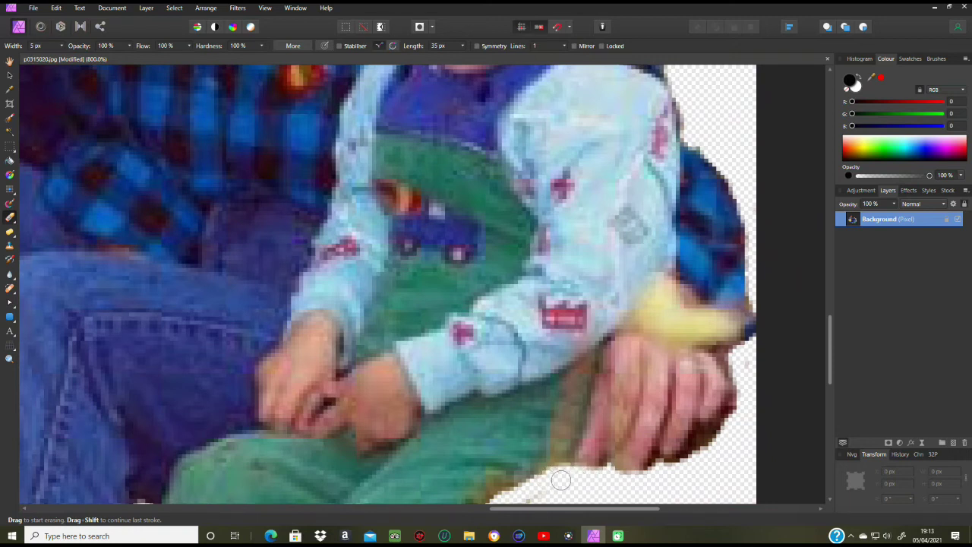
scroll(577, 475, "down", 3)
mouse_move(552, 399)
left_mouse_down()
mouse_move(520, 392)
mouse_move(496, 416)
left_mouse_up()
scroll(533, 411, "down", 6)
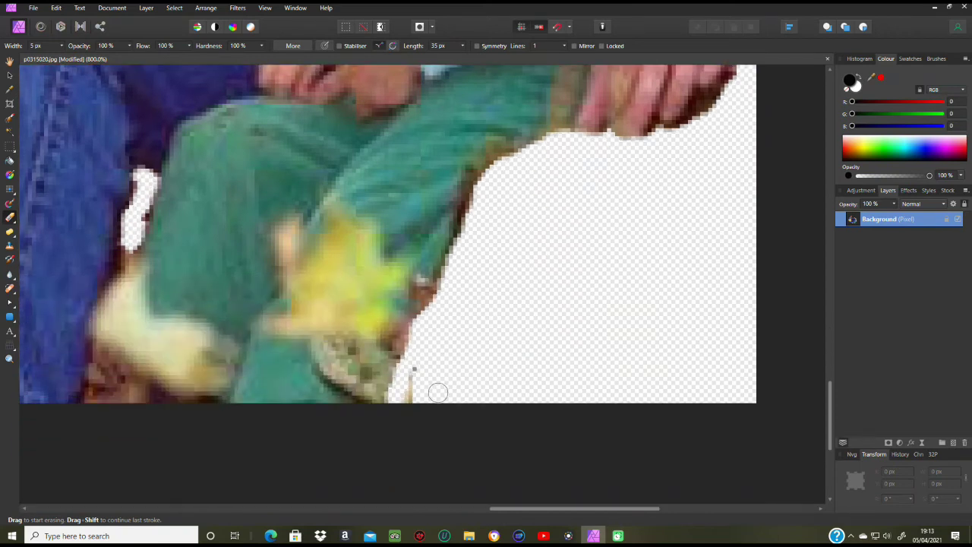
left_click_drag(421, 369, 402, 397)
scroll(424, 409, "up", 1)
mouse_move(88, 378)
left_mouse_down()
mouse_move(114, 409)
mouse_move(89, 425)
mouse_move(95, 396)
left_mouse_up()
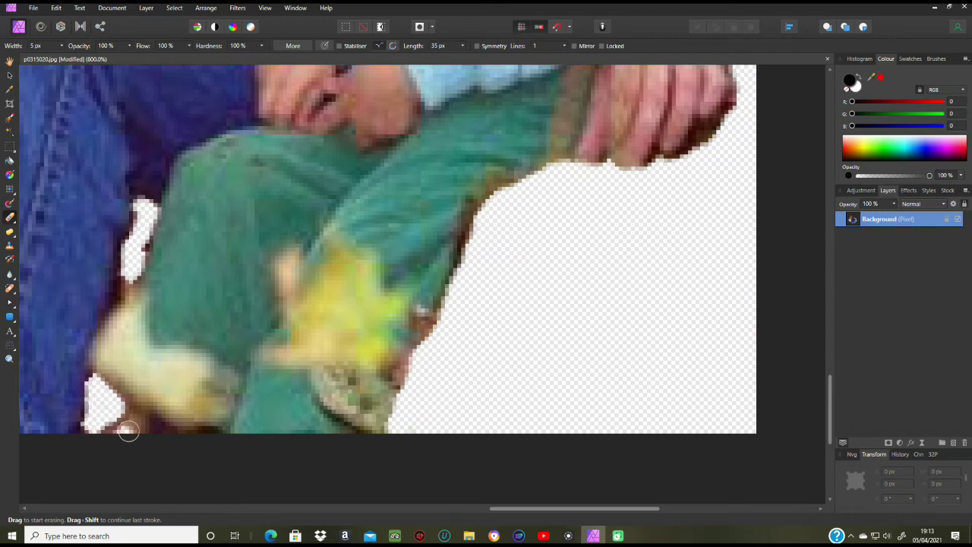
mouse_move(122, 214)
left_mouse_down()
mouse_move(142, 241)
mouse_move(135, 259)
mouse_move(137, 214)
mouse_move(127, 273)
mouse_move(151, 275)
left_mouse_up()
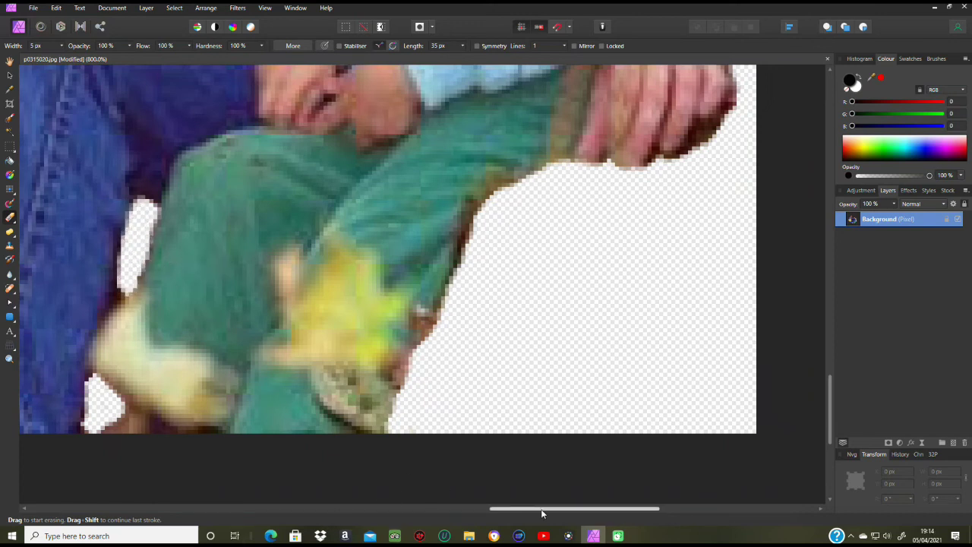
Erase the brown background patches in the gap between the denim sleeve and the dark sleeve.
left_click_drag(547, 509, 418, 483)
scroll(444, 394, "up", 10)
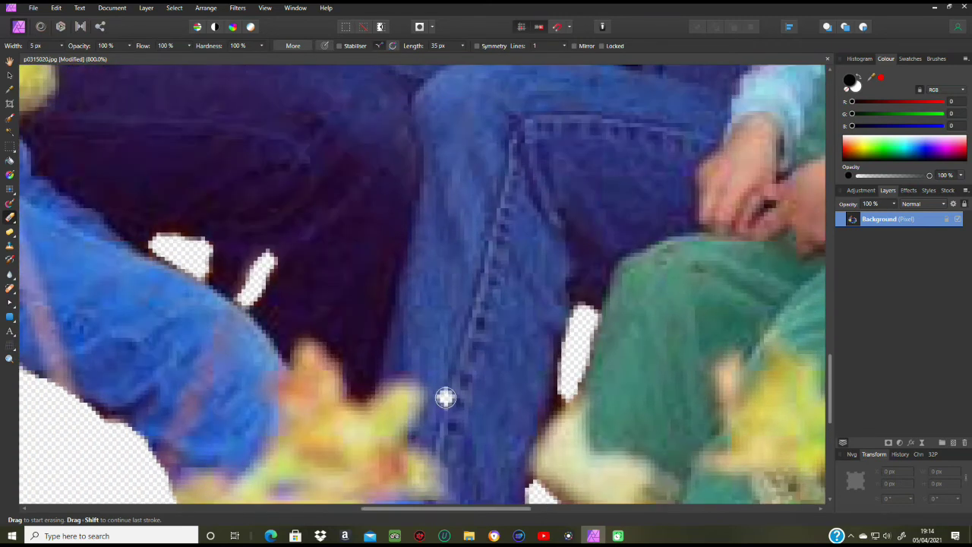
scroll(444, 395, "up", 8)
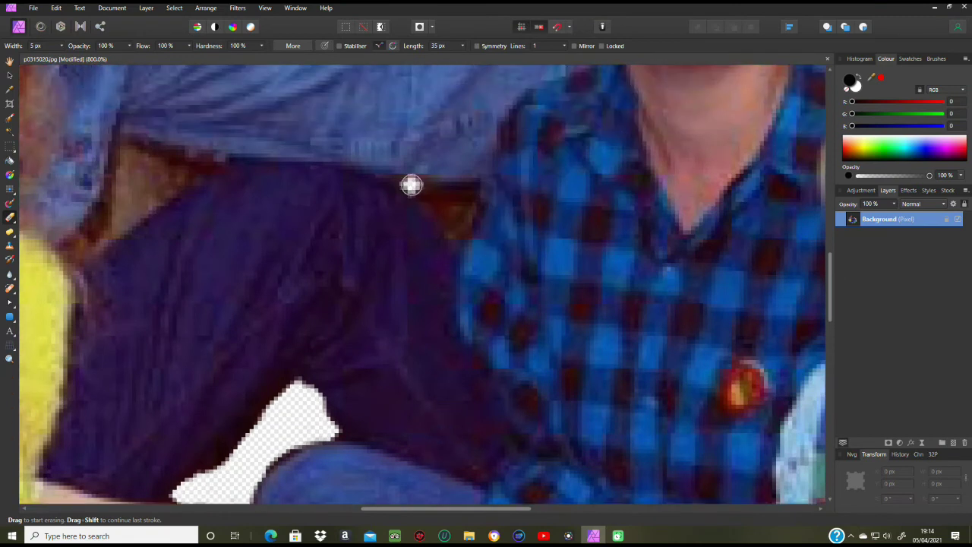
mouse_move(388, 176)
left_mouse_down()
mouse_move(470, 187)
mouse_move(459, 228)
mouse_move(411, 183)
mouse_move(465, 205)
left_mouse_up()
mouse_move(121, 146)
left_mouse_down()
mouse_move(200, 170)
mouse_move(224, 166)
mouse_move(160, 151)
mouse_move(137, 171)
mouse_move(121, 149)
mouse_move(106, 208)
mouse_move(63, 252)
mouse_move(111, 245)
mouse_move(150, 156)
mouse_move(100, 245)
left_mouse_up()
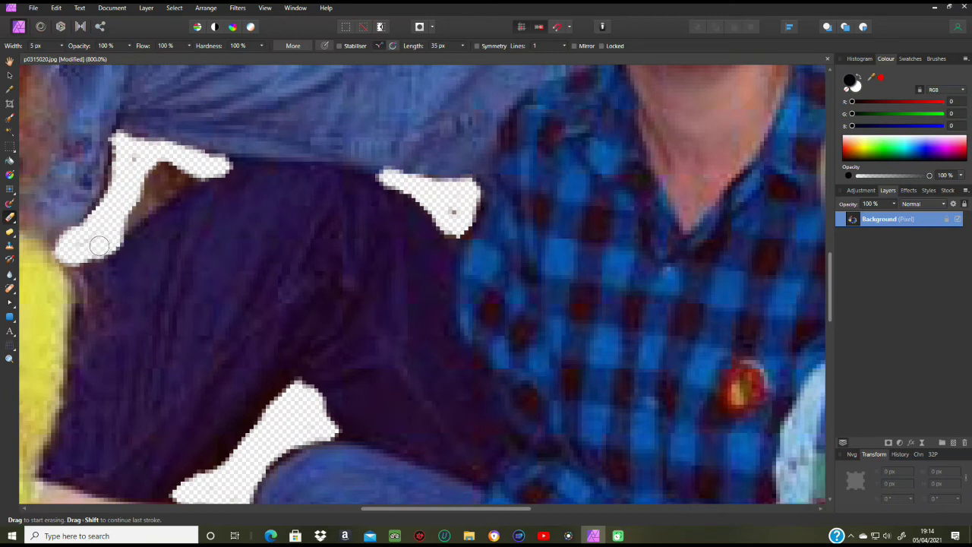
mouse_move(135, 164)
left_mouse_down()
mouse_move(189, 179)
mouse_move(177, 167)
mouse_move(166, 180)
mouse_move(157, 175)
mouse_move(123, 224)
mouse_move(170, 185)
mouse_move(134, 214)
left_mouse_up()
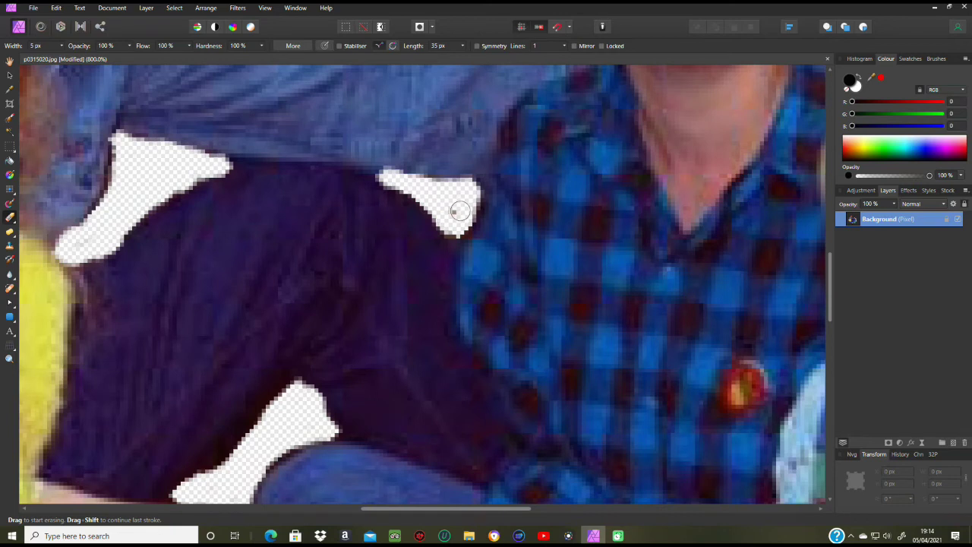
scroll(311, 293, "down", 2)
scroll(281, 289, "up", 6)
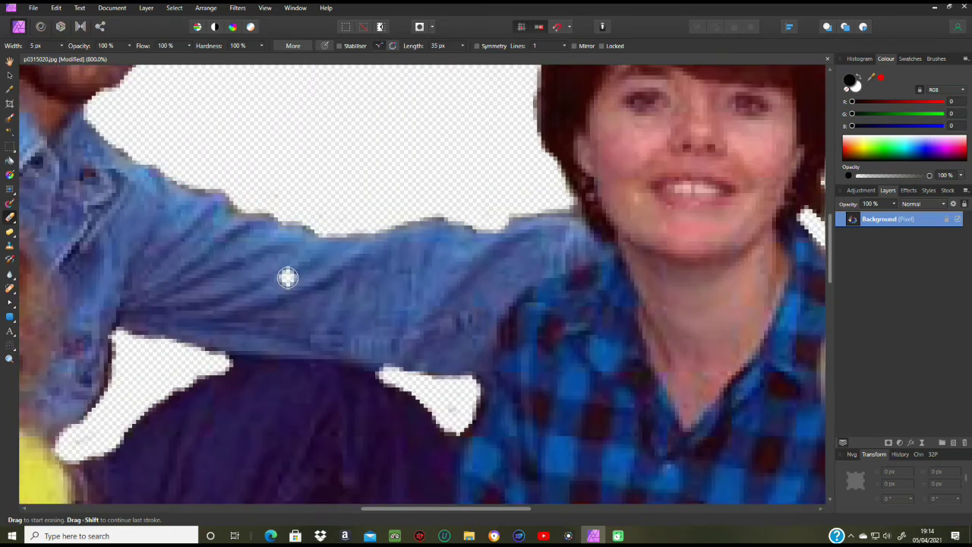
left_click(265, 7)
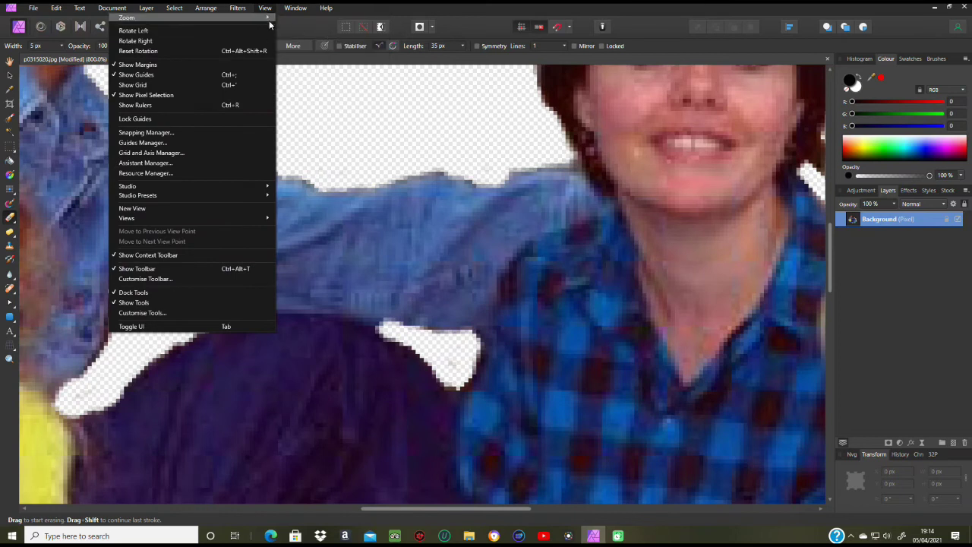
Zoom to fit so the whole family cut-out can be checked for remaining fringe.
mouse_move(251, 17)
left_click(320, 38)
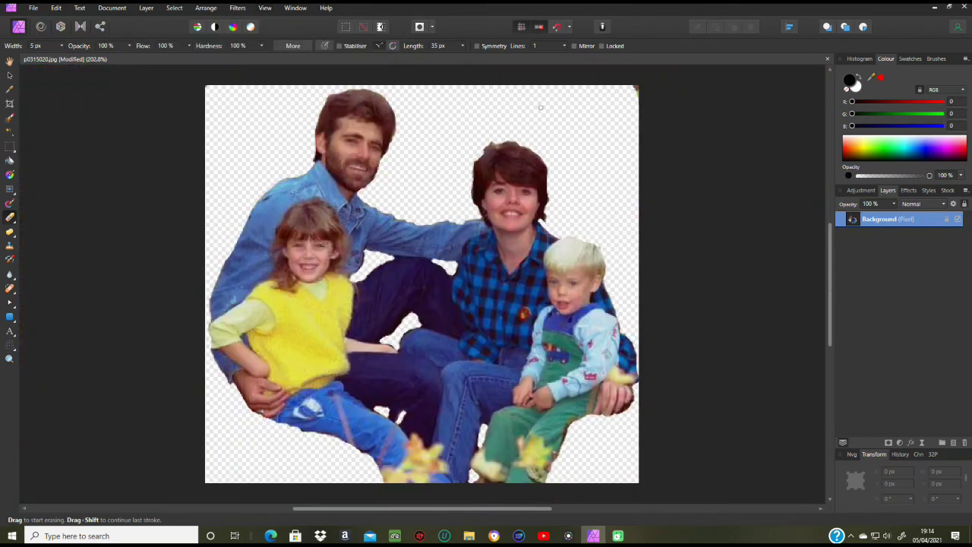
scroll(629, 231, "down", 1)
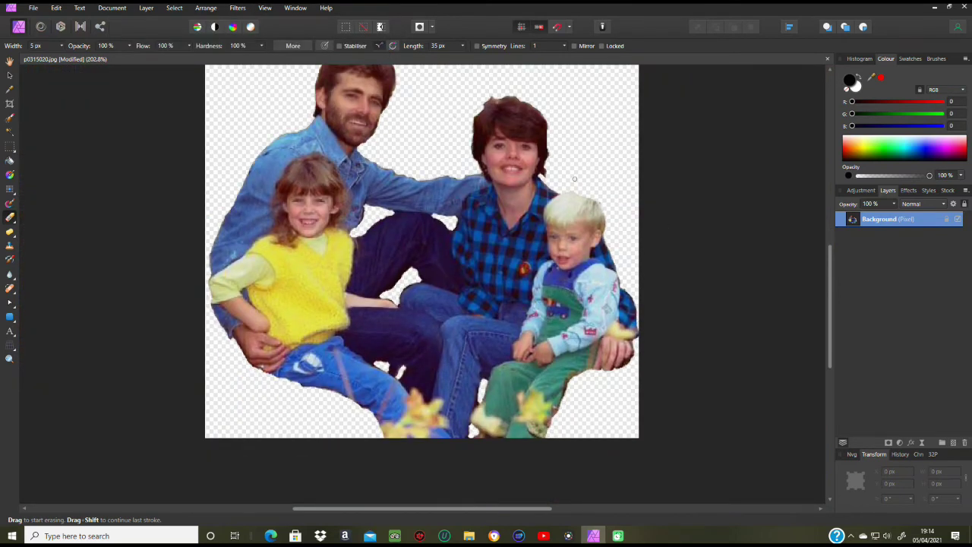
scroll(566, 157, "up", 1)
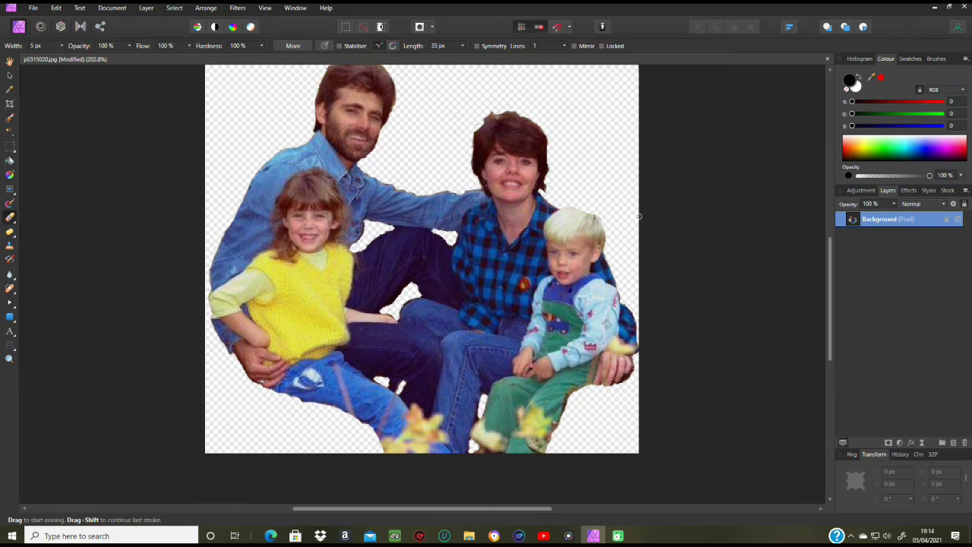
scroll(638, 217, "down", 1)
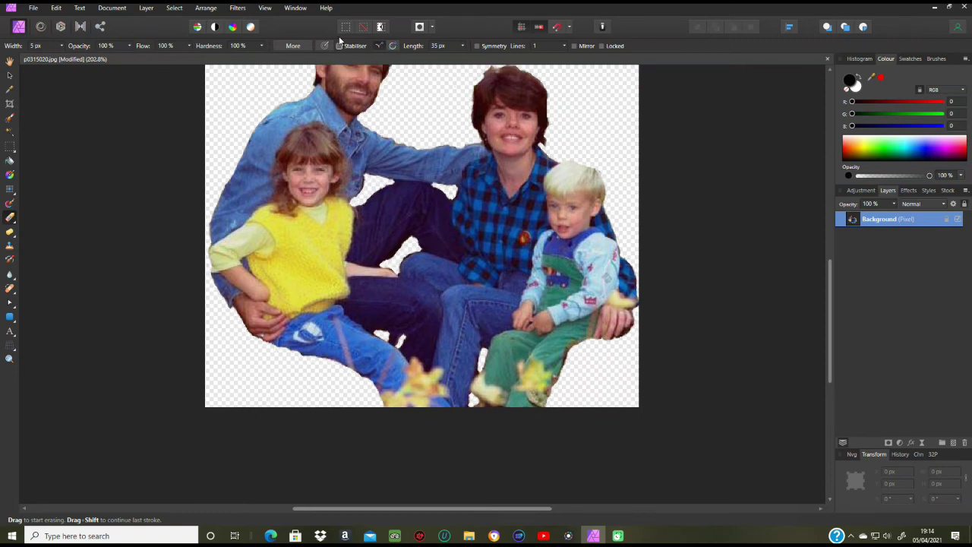
left_click(263, 9)
mouse_move(251, 25)
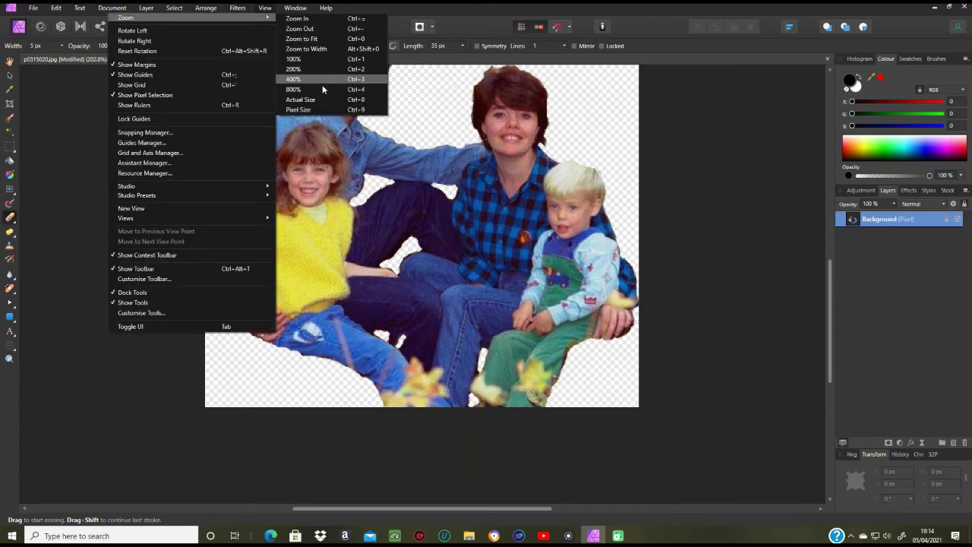
Zoom to 800% on the boy's hand and light-blue sleeve and clear the dark fringe on its edge.
left_click(323, 92)
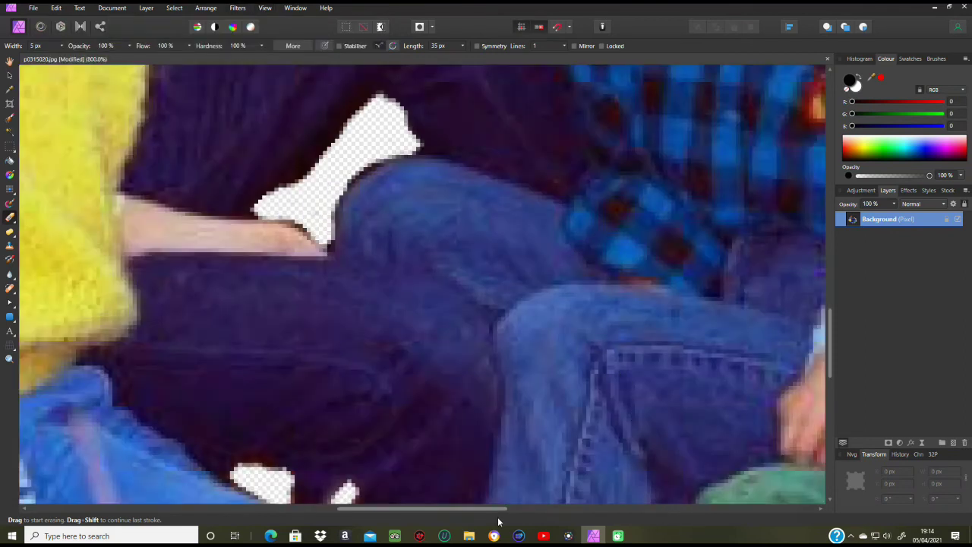
left_click_drag(499, 508, 721, 508)
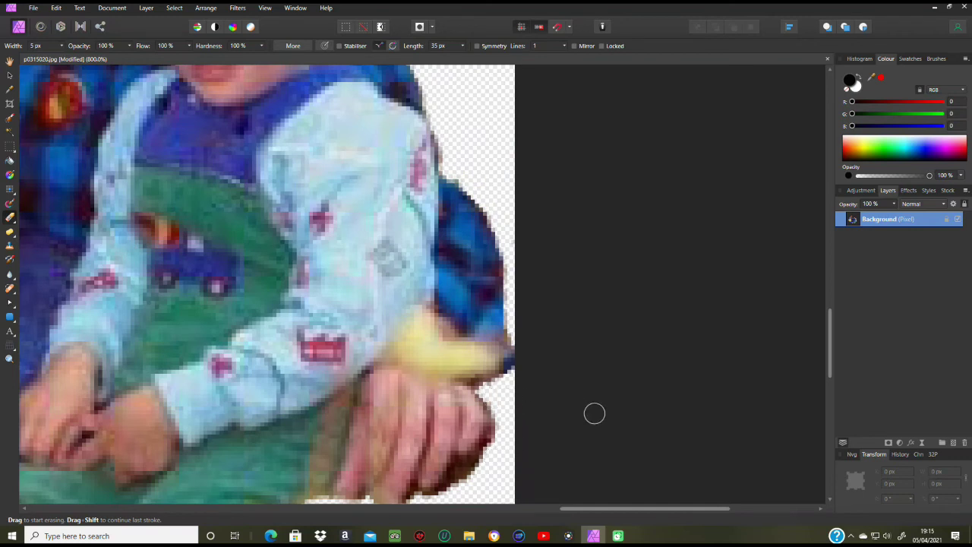
scroll(591, 413, "down", 2)
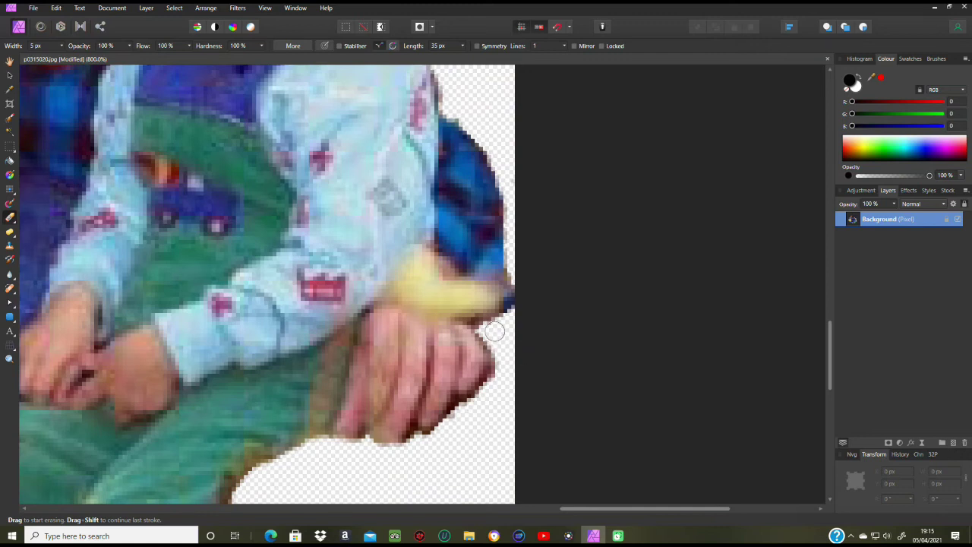
scroll(532, 398, "up", 3)
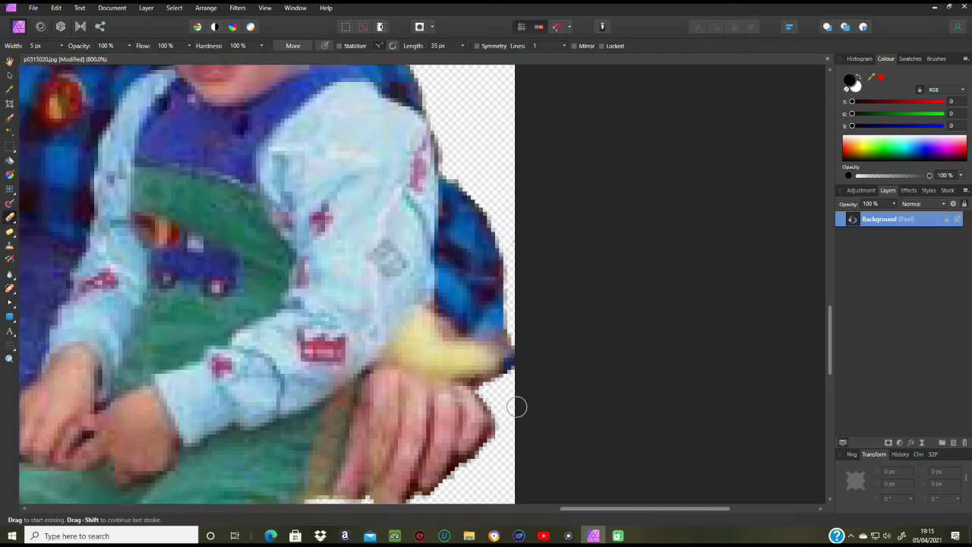
left_click(270, 9)
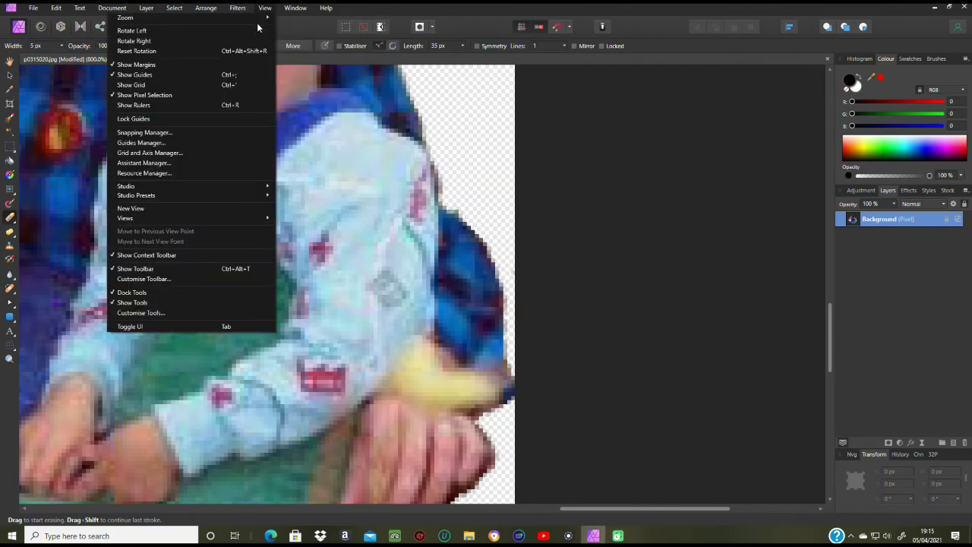
Zoom to fit to review the whole p0315020 cut-out on its transparent background.
mouse_move(270, 21)
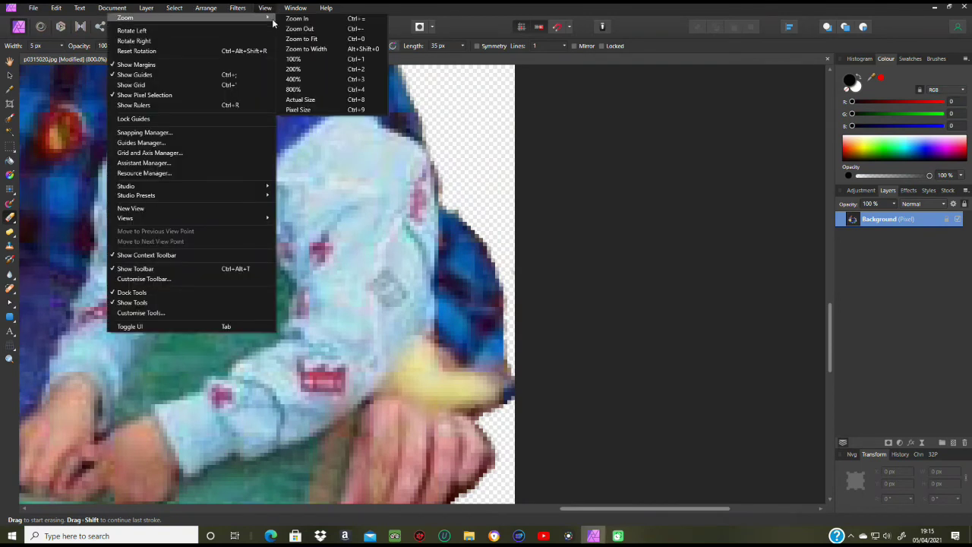
left_click(302, 39)
scroll(749, 331, "down", 1)
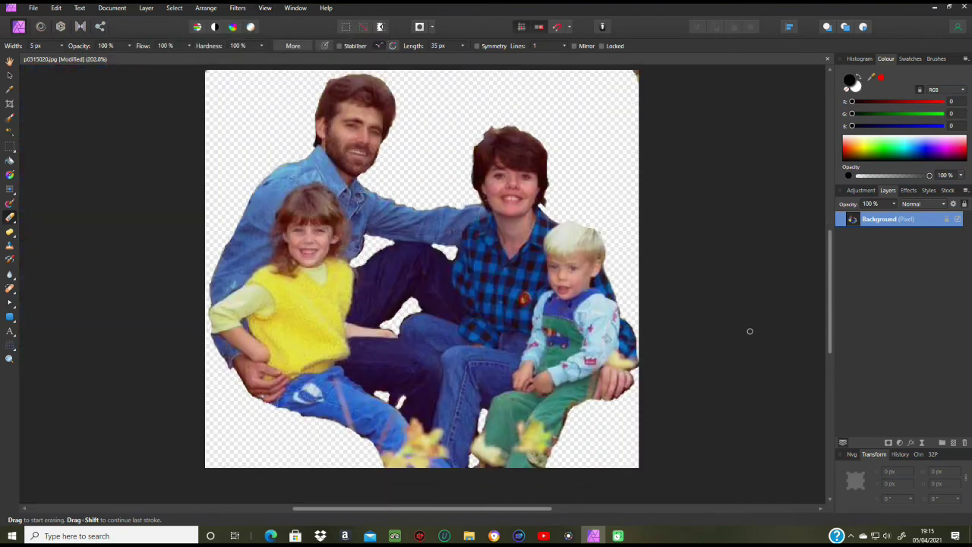
scroll(749, 331, "down", 1)
scroll(709, 307, "up", 2)
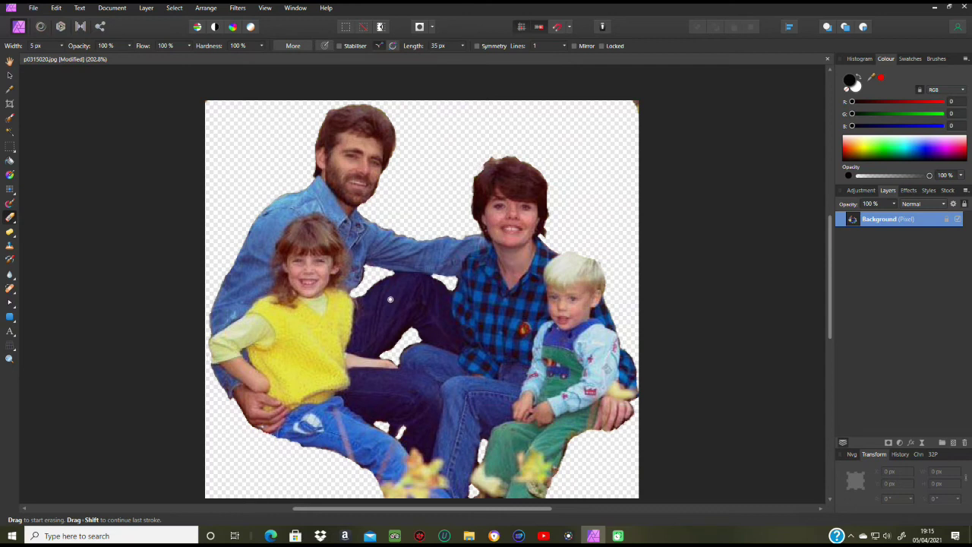
scroll(390, 299, "down", 2)
scroll(673, 383, "up", 1)
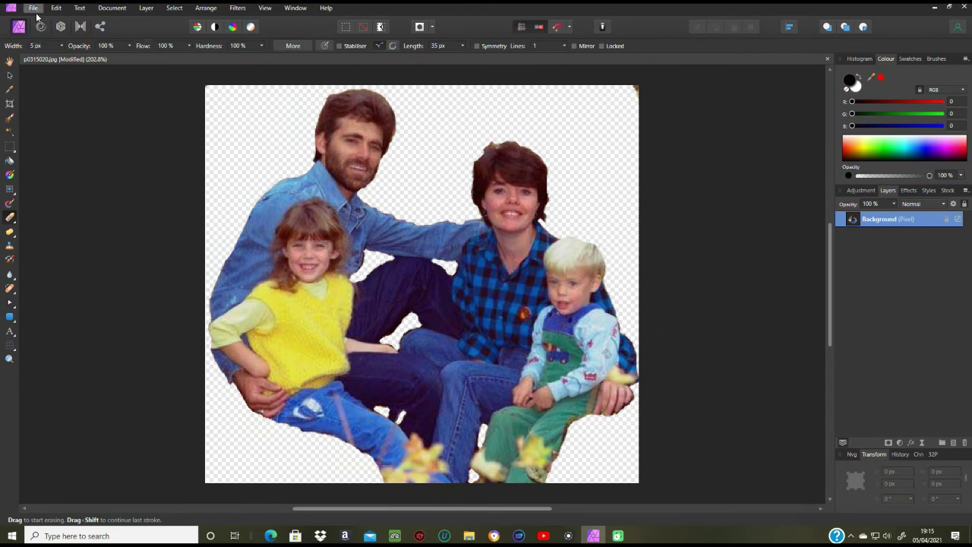
Select all, export the selection as a 640×426 PNG to the Desktop, then close the document.
left_click(174, 8)
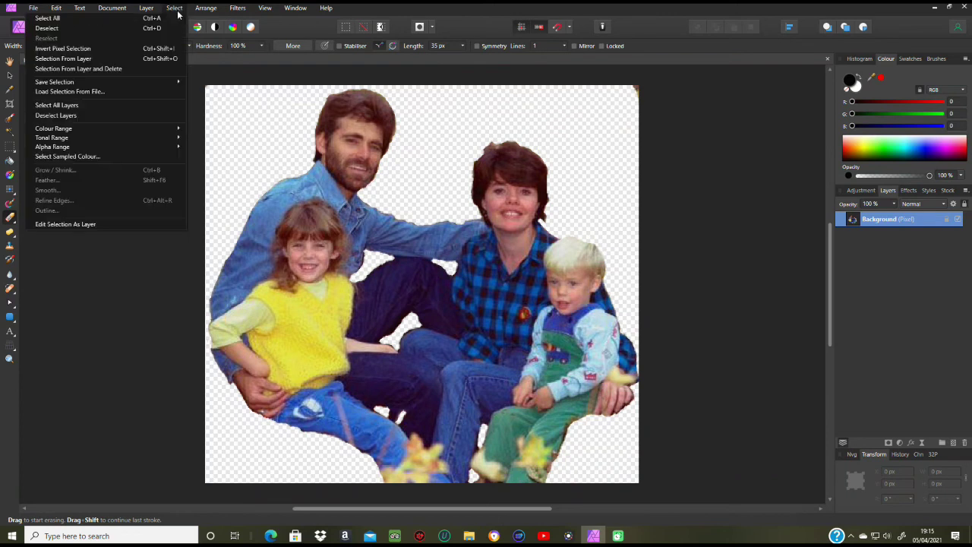
left_click(131, 18)
left_click(34, 7)
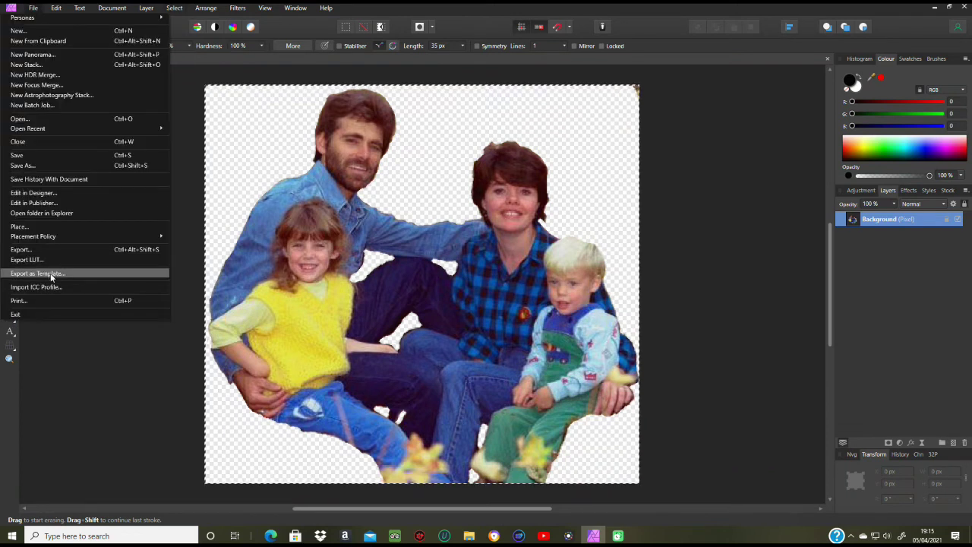
left_click(49, 248)
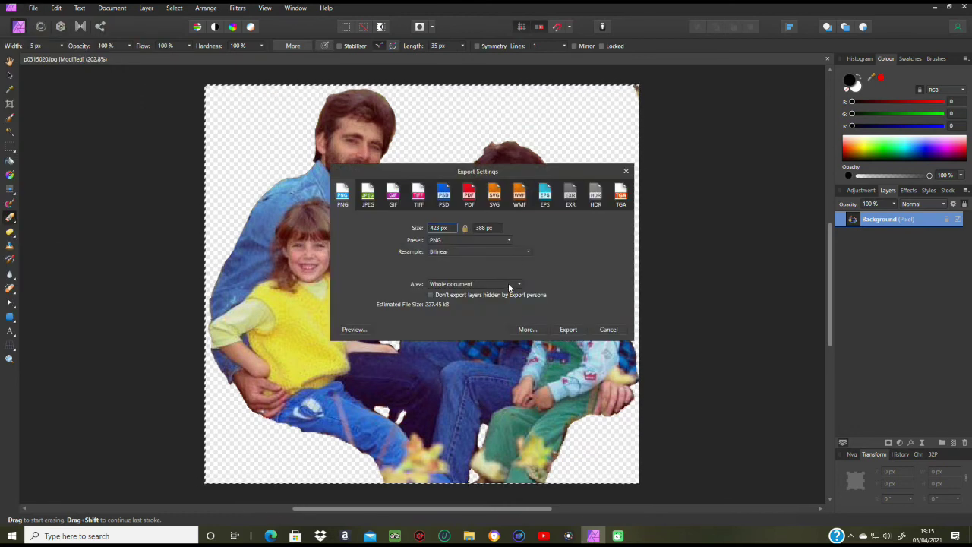
left_click(508, 283)
left_click(479, 297)
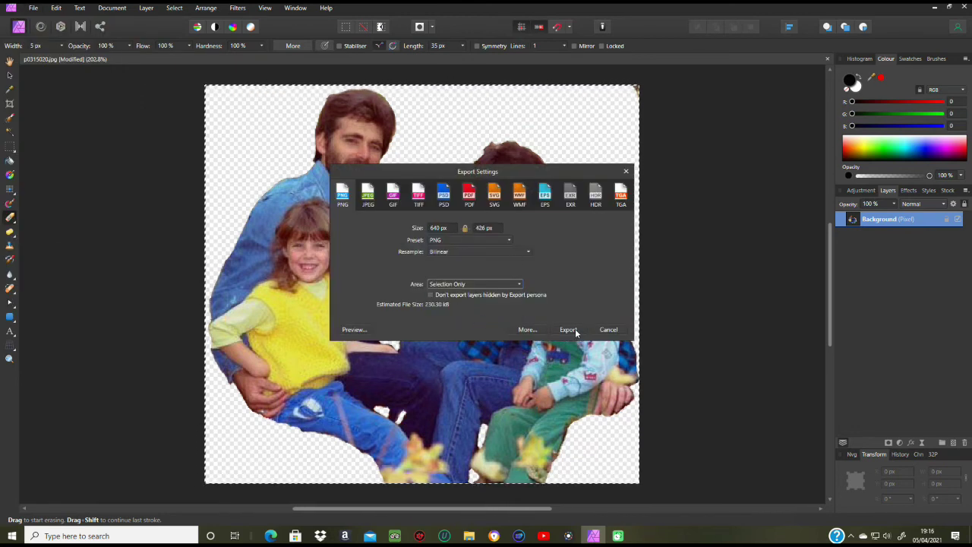
left_click(568, 330)
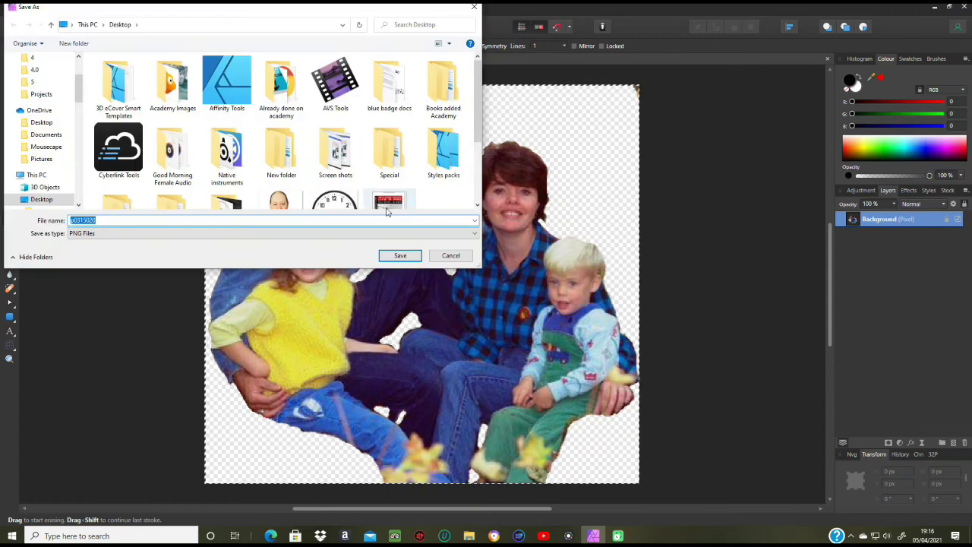
left_click(401, 256)
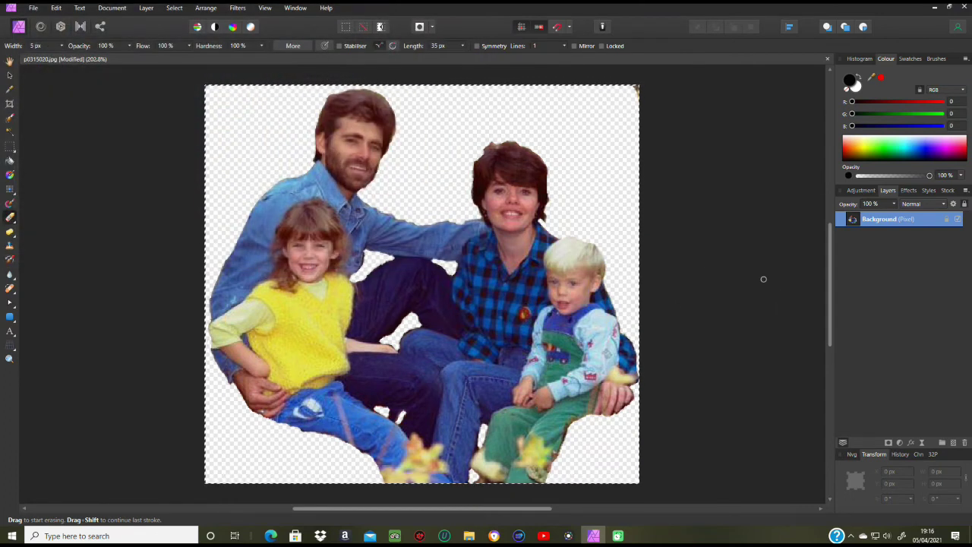
left_click(966, 8)
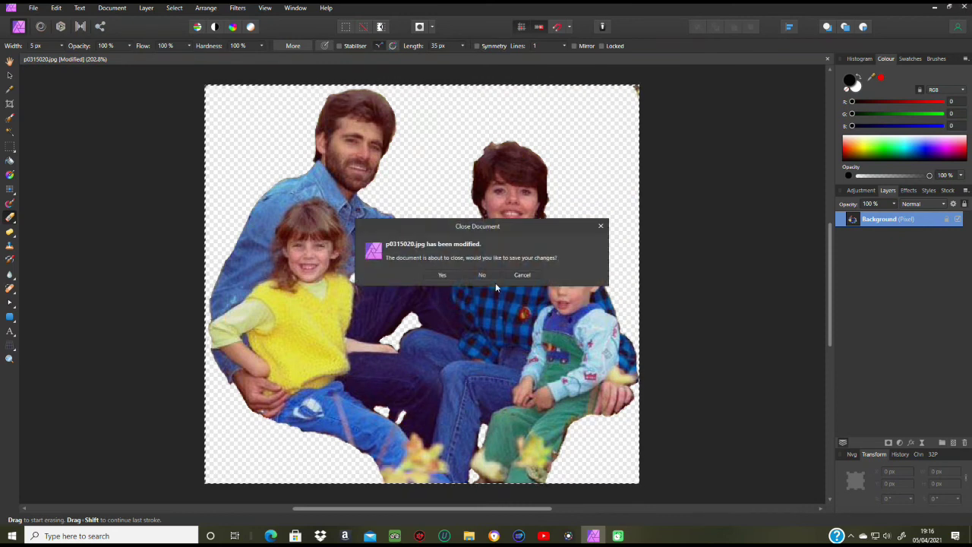
Discard changes to the JPG and preview p0315020.png in Windows Photos.
left_click(483, 275)
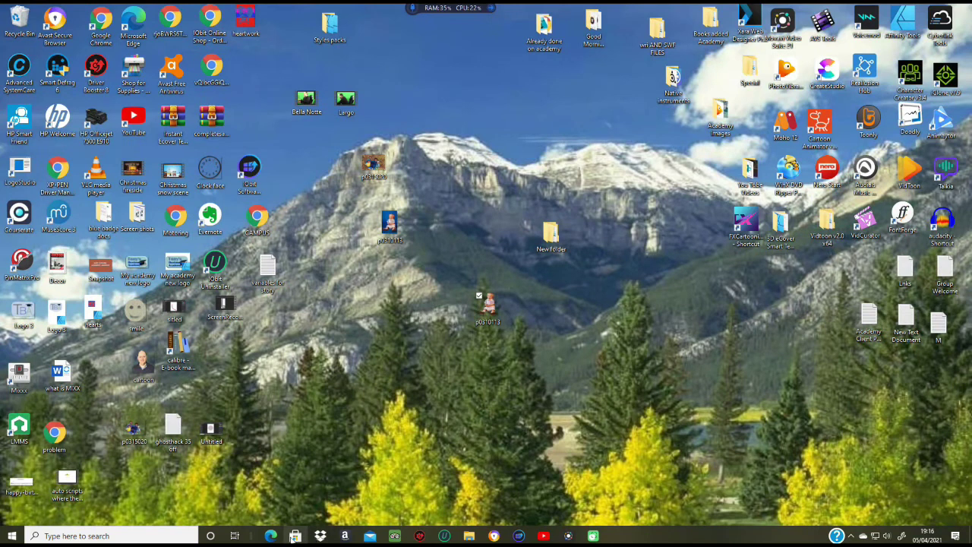
left_click_drag(134, 428, 617, 326)
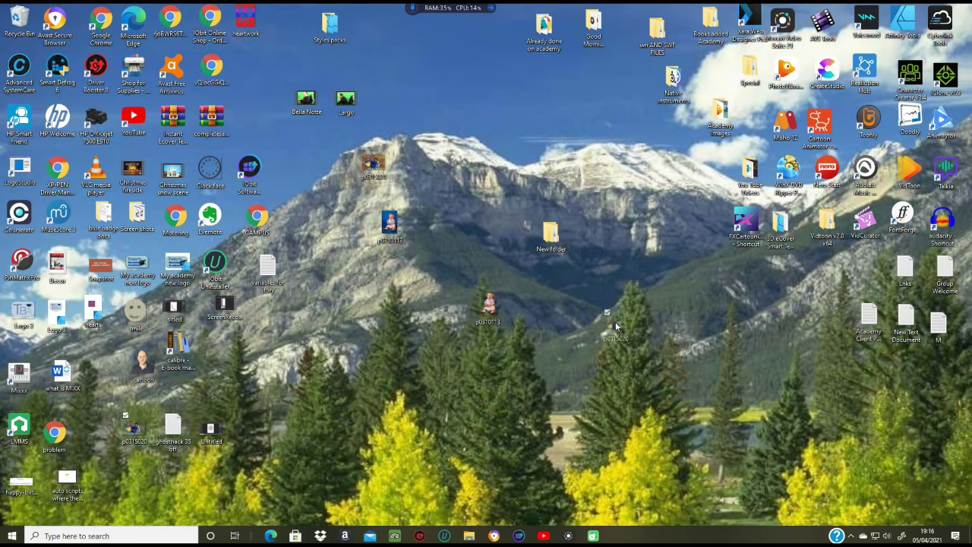
double_click(616, 325)
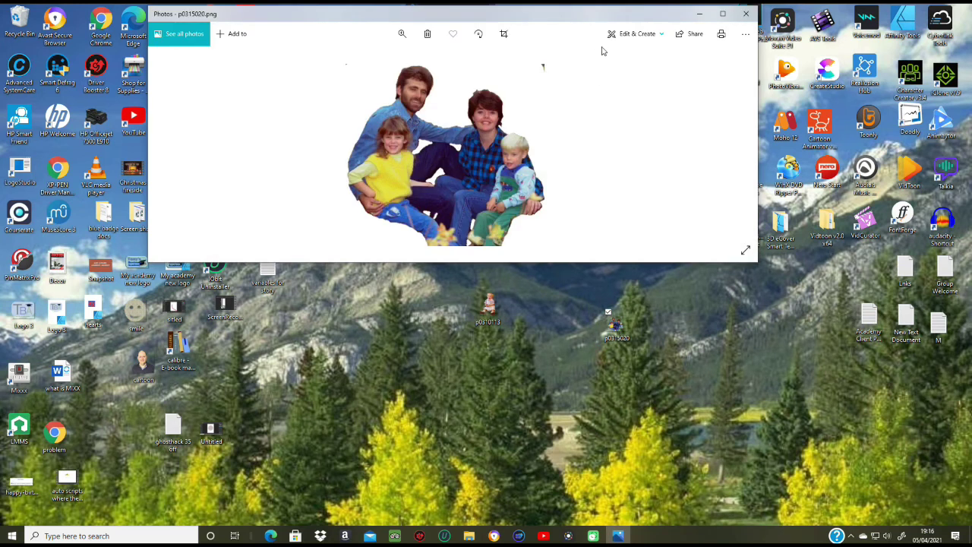
left_click(746, 15)
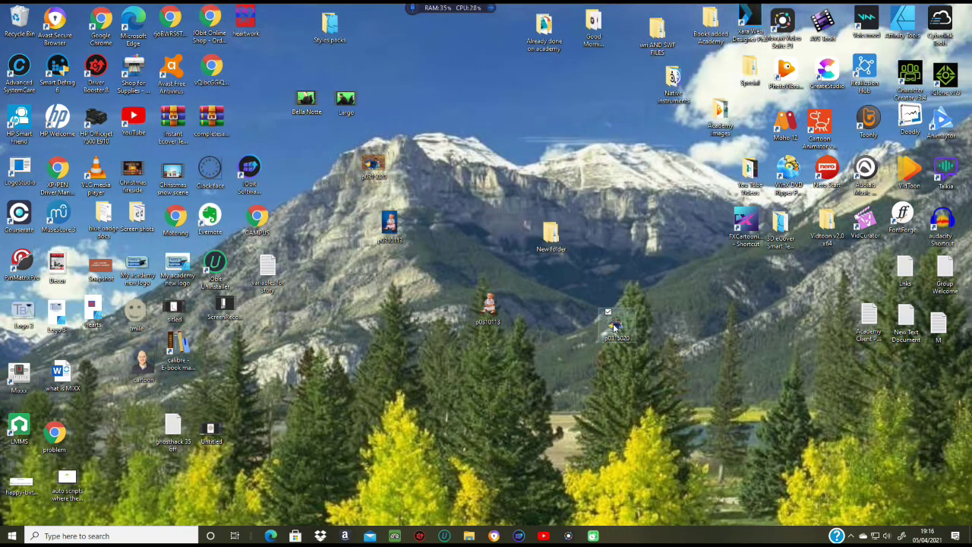
Open p0315020.png in Affinity Photo from the file's Open with menu.
right_click(615, 325)
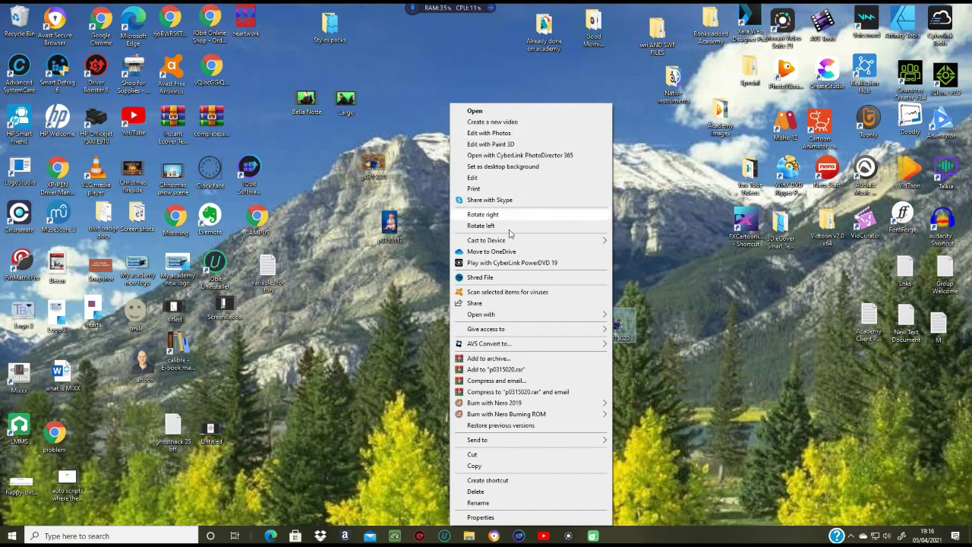
mouse_move(527, 317)
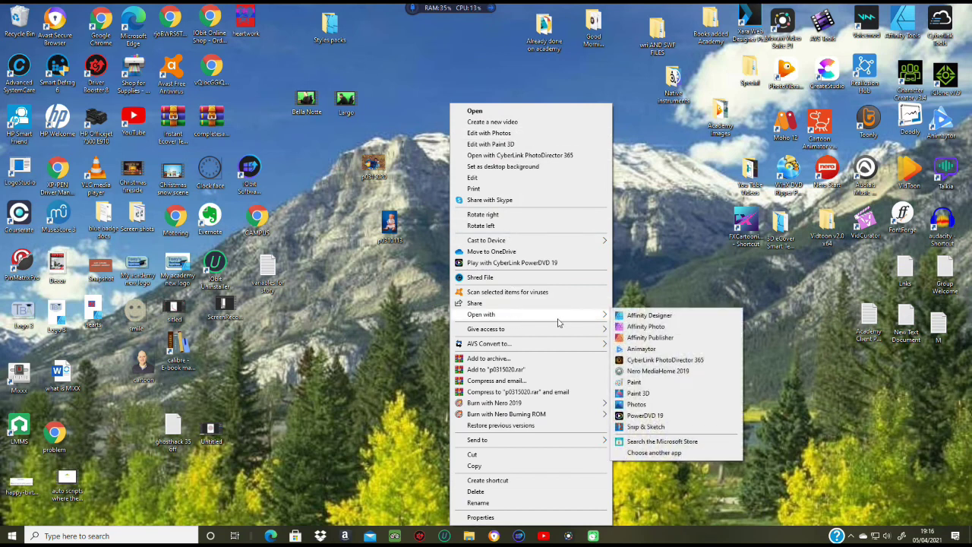
left_click(644, 327)
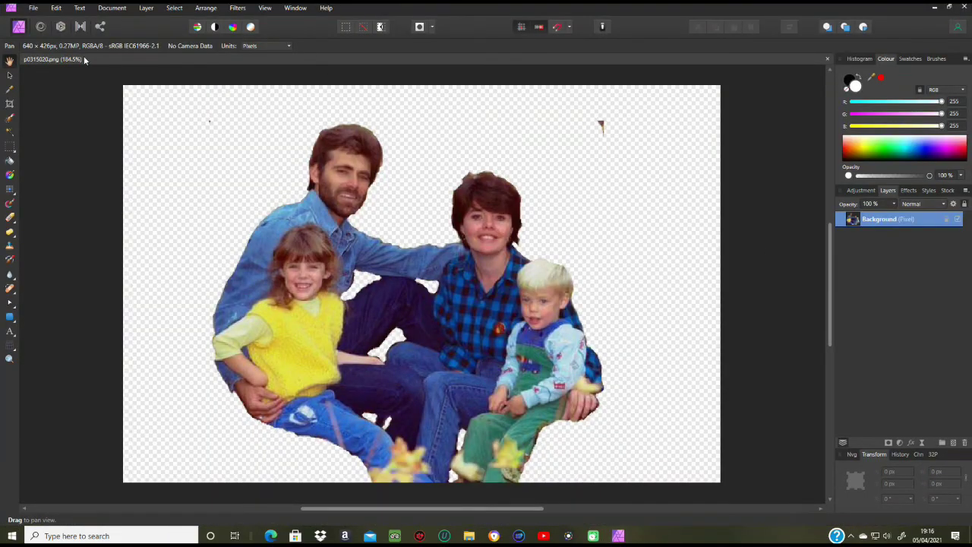
Erase the stray speck, then crop the right, left and top margins to 424 × 386 px.
left_click(10, 218)
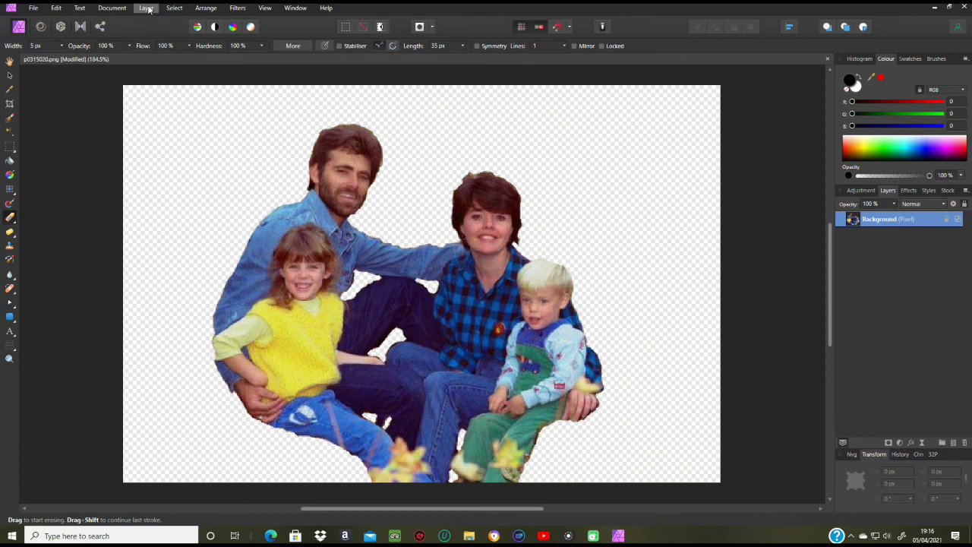
left_click(10, 106)
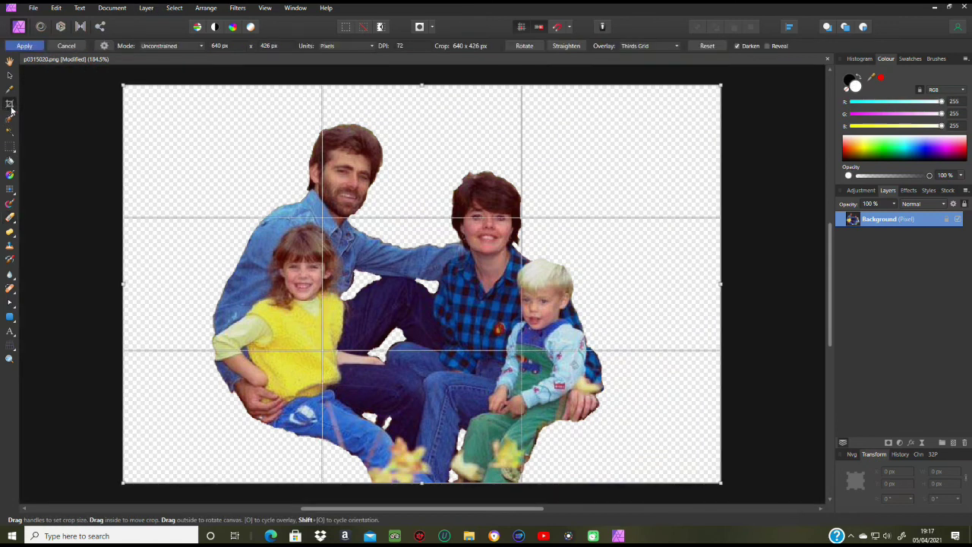
left_click_drag(718, 284, 604, 284)
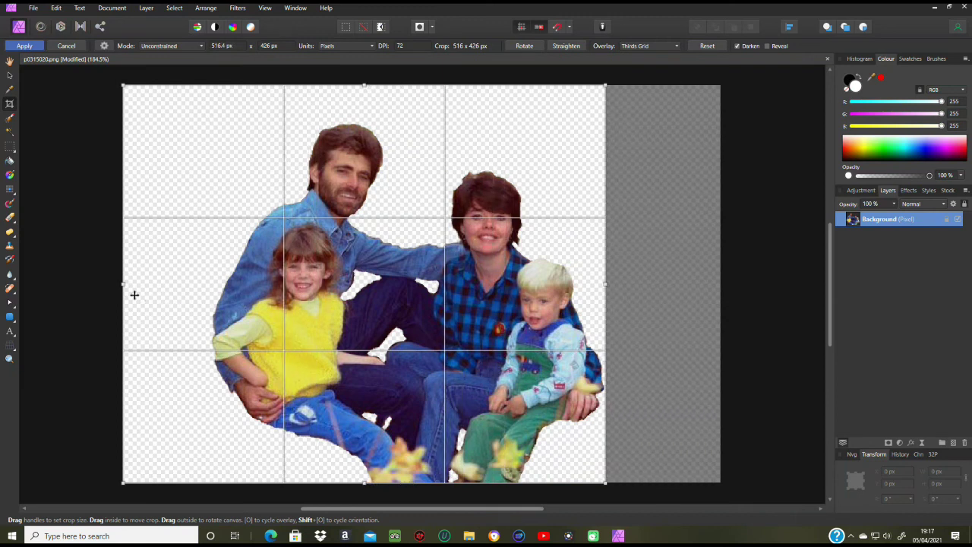
left_click_drag(124, 284, 210, 296)
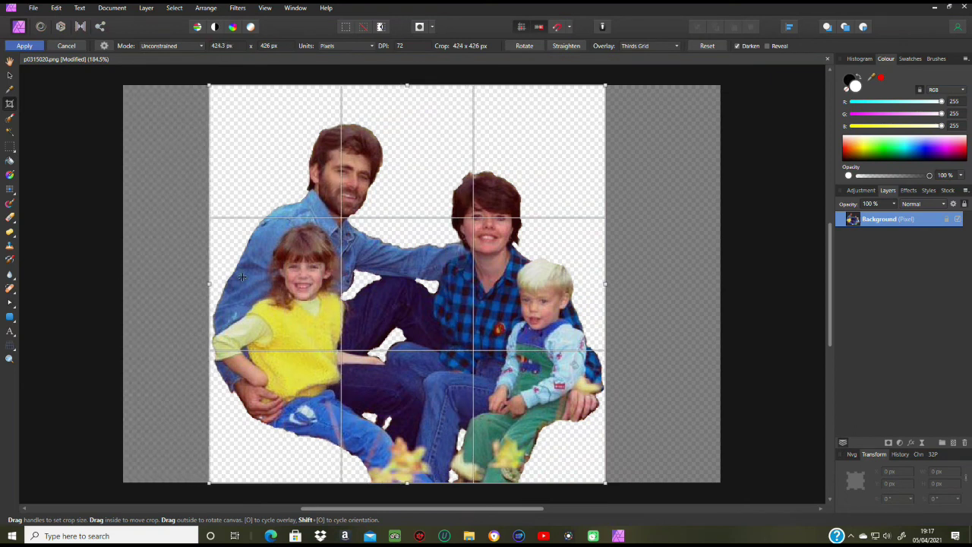
left_click_drag(407, 84, 404, 121)
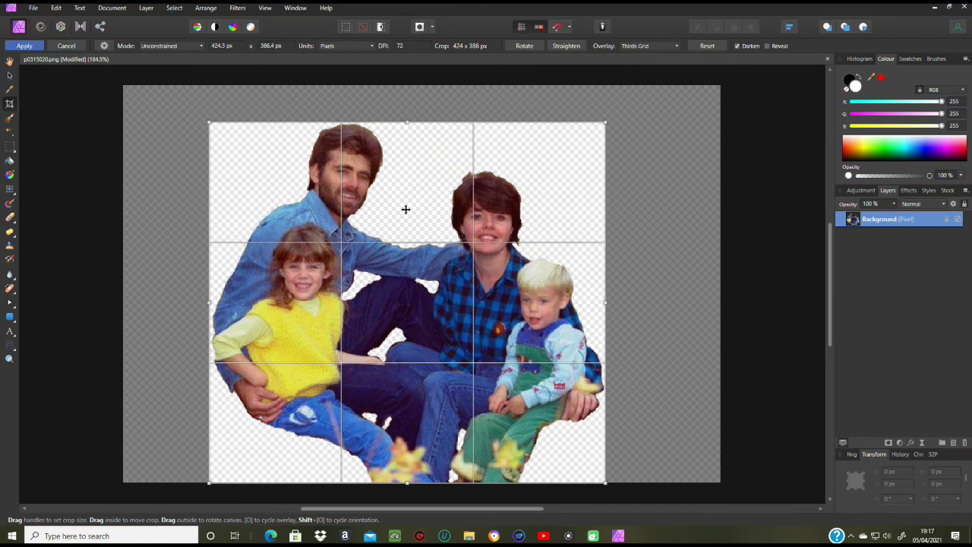
key("Return")
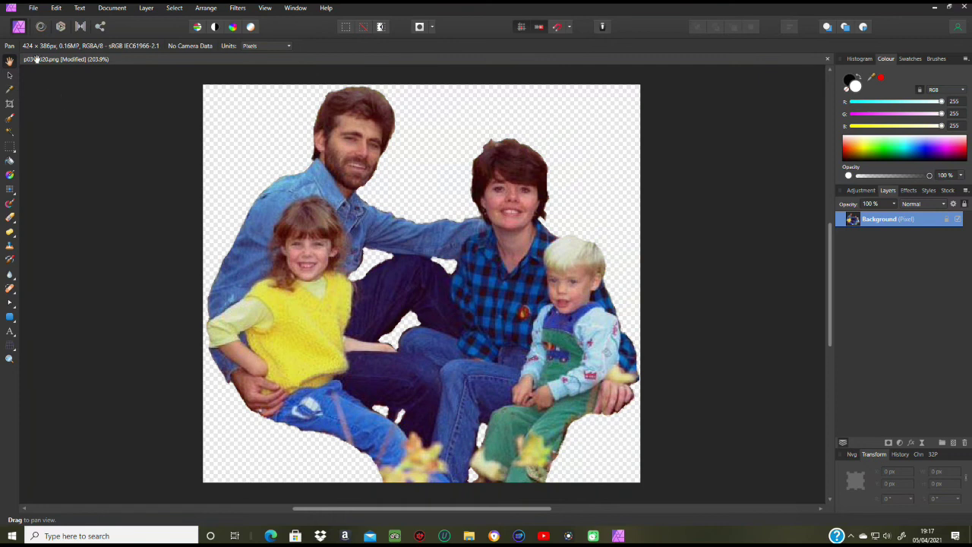
Export the cropped cut-out as a 423 × 386 PNG replacing p0315020 on the Desktop, then close without saving.
left_click(171, 8)
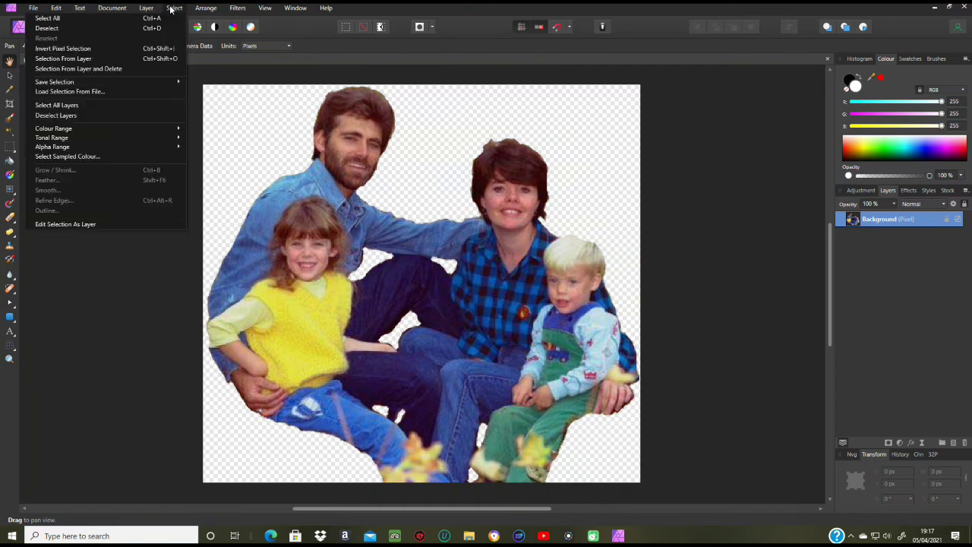
left_click(131, 26)
left_click(34, 7)
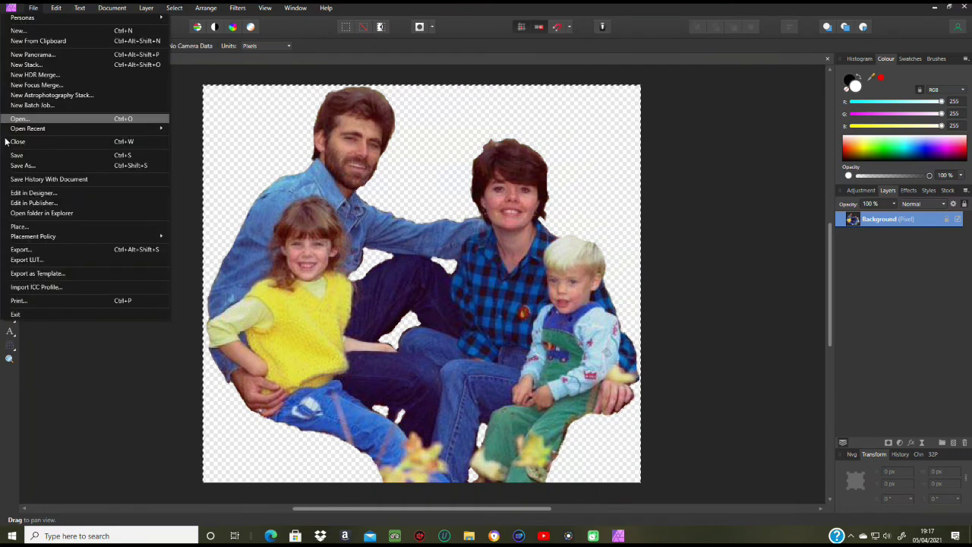
left_click(45, 249)
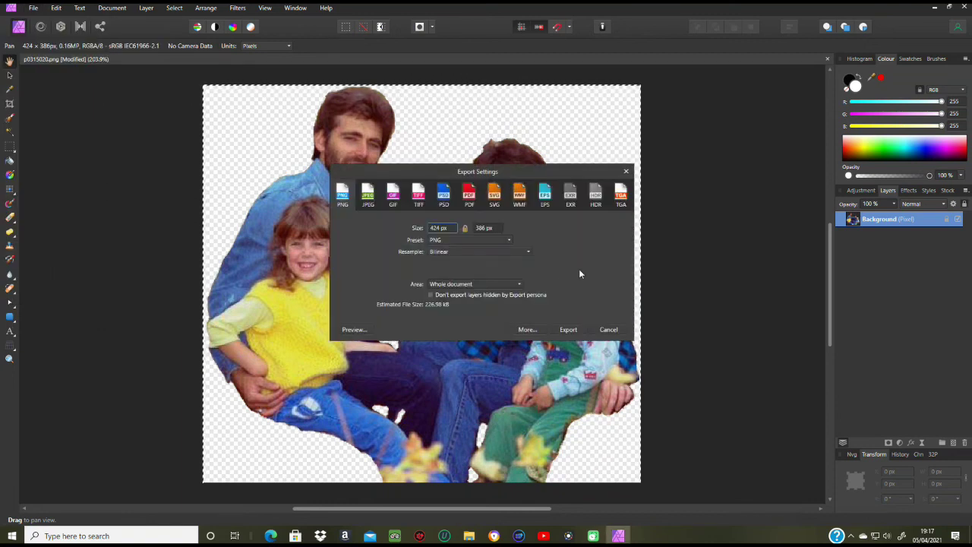
left_click(506, 284)
left_click(494, 318)
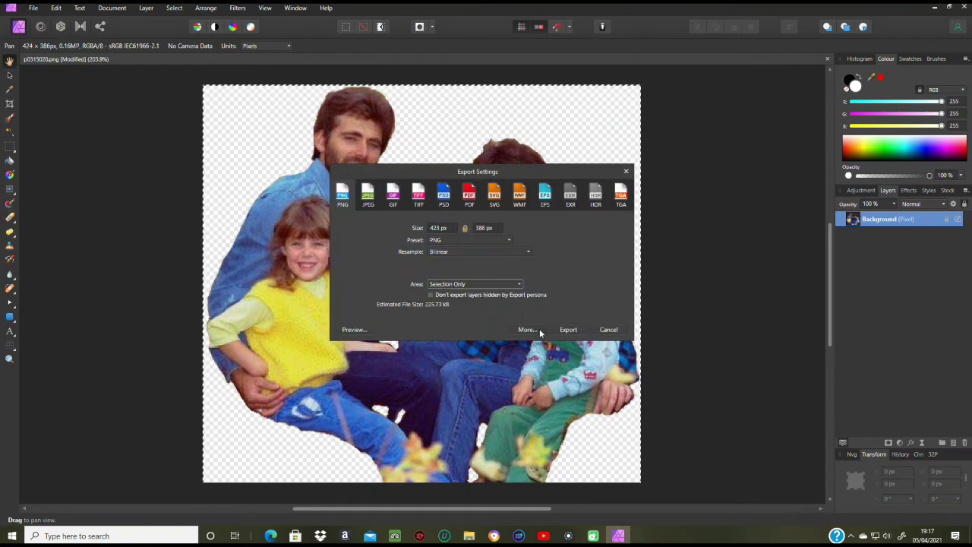
left_click(575, 332)
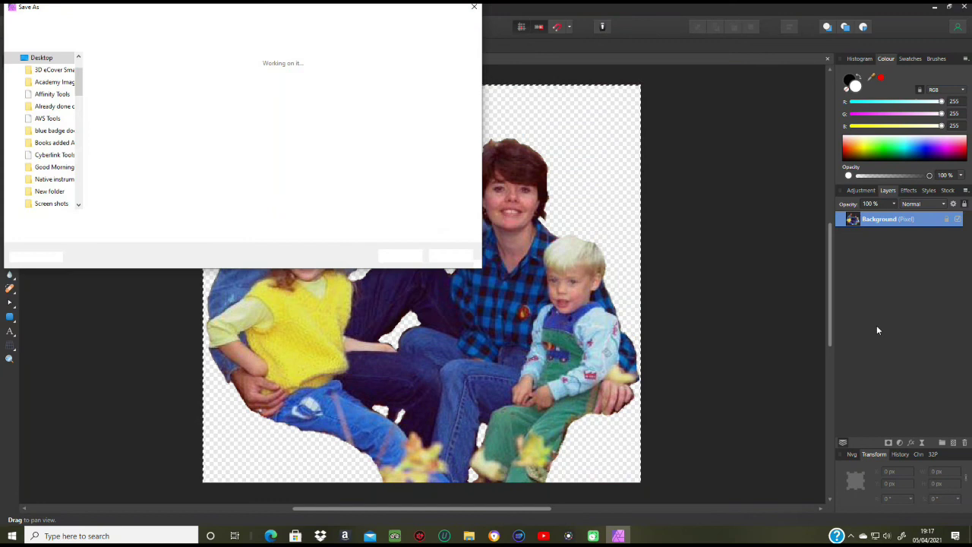
left_click(400, 255)
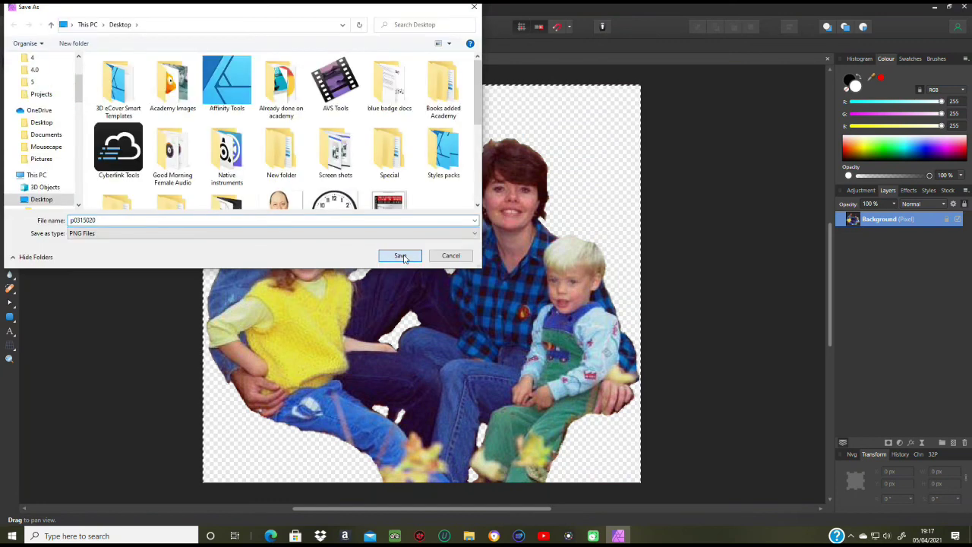
left_click(515, 305)
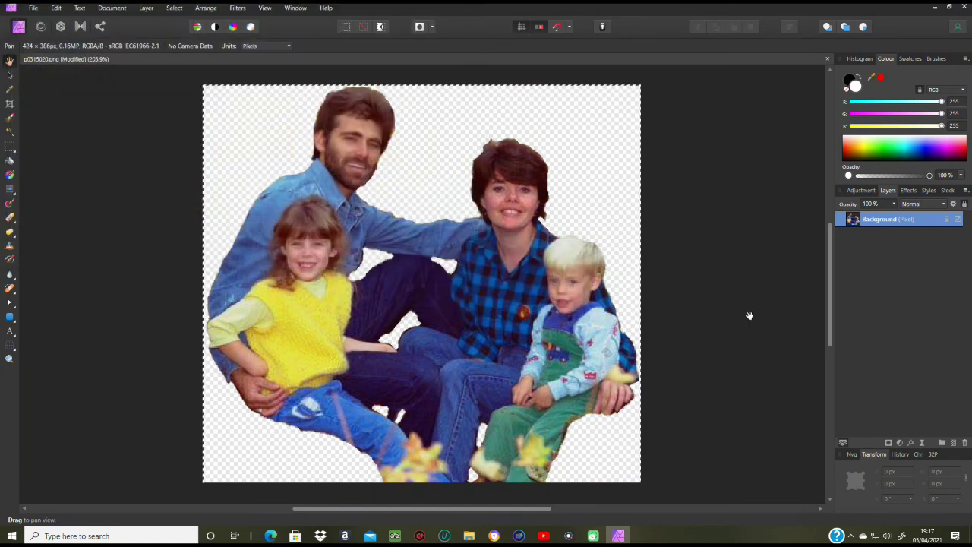
left_click(964, 6)
left_click(482, 275)
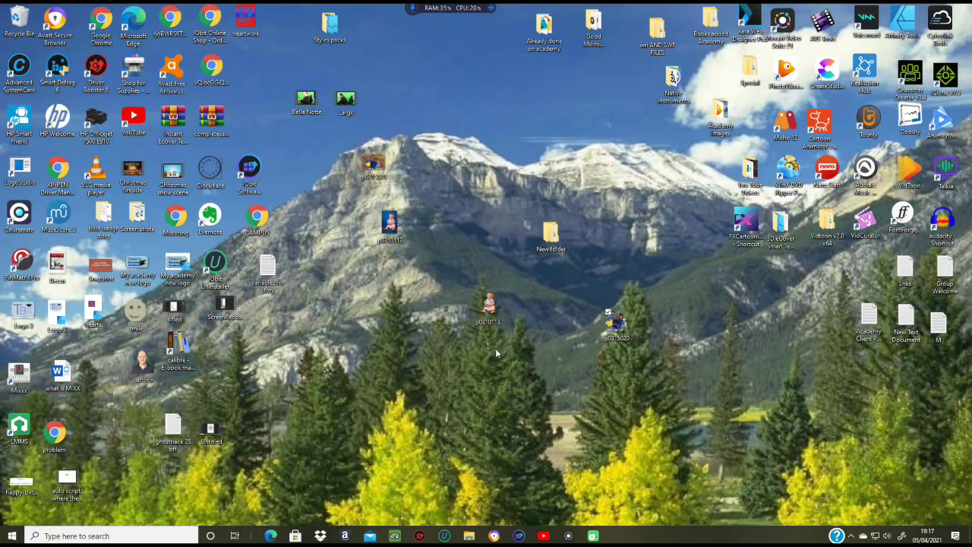
double_click(616, 323)
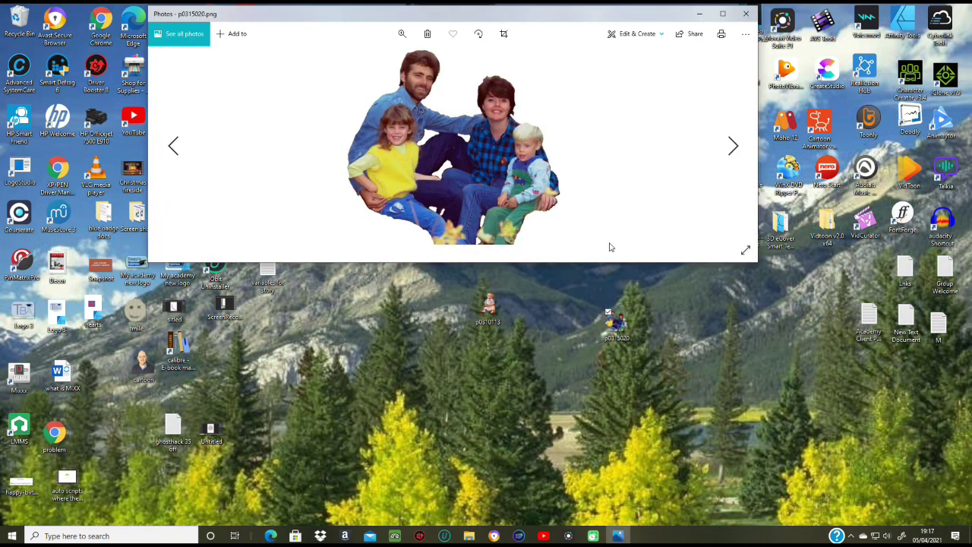
left_click(746, 14)
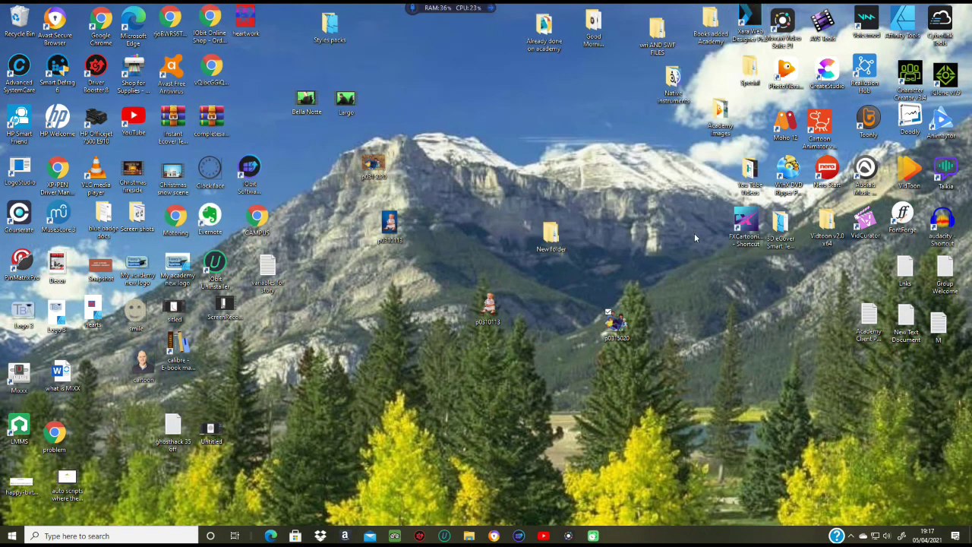